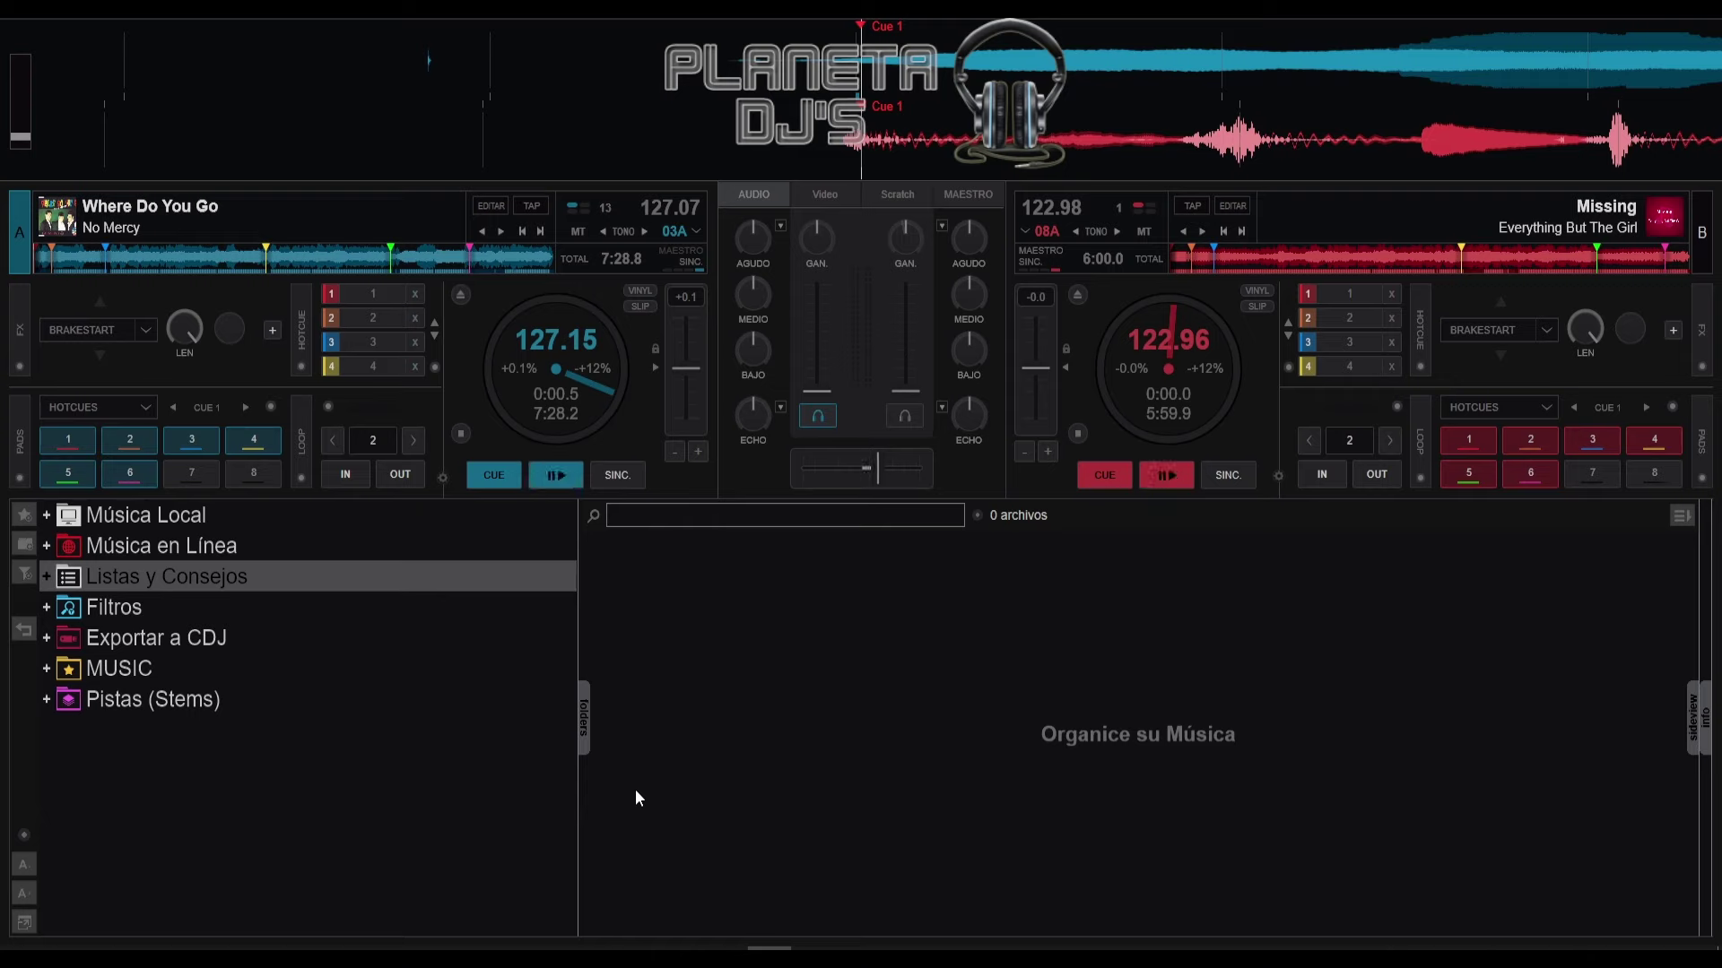
Step: Play Missing on deck B inside a 4-beat loop, and stop it at Cue 1 with the loop released
{"action": "key", "text": "l"}
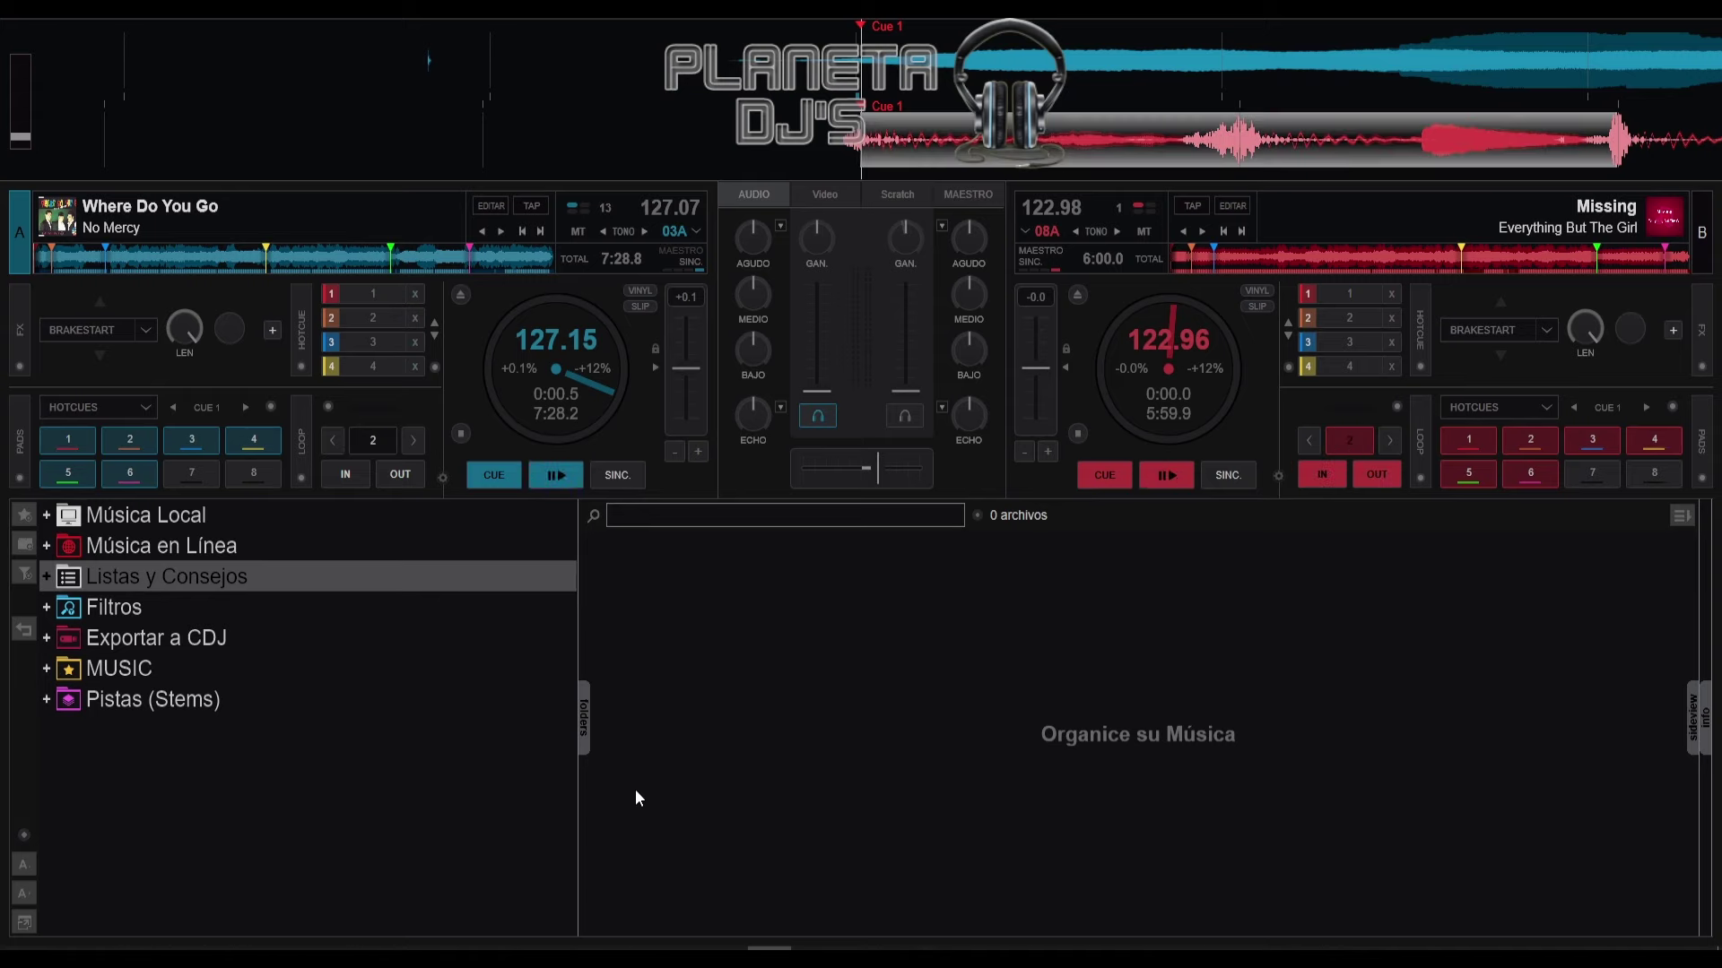
{"action": "key", "text": "space"}
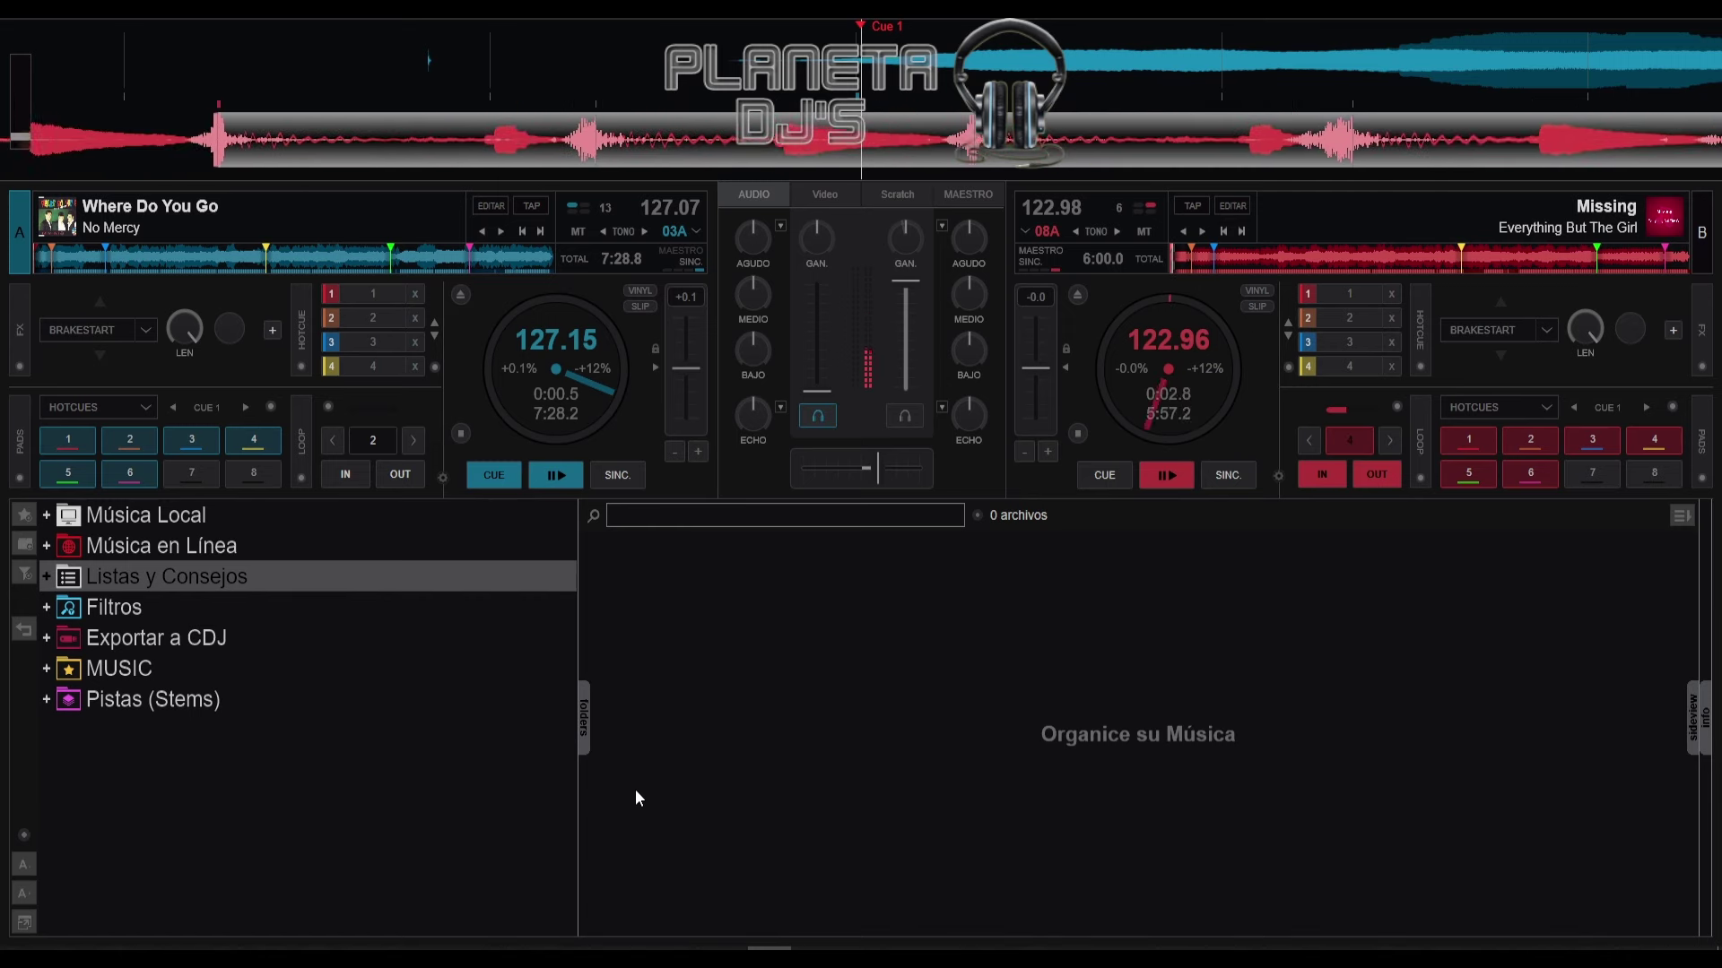
{"action": "scroll", "coordinate": [611, 138], "scroll_direction": "down", "scroll_amount": 2}
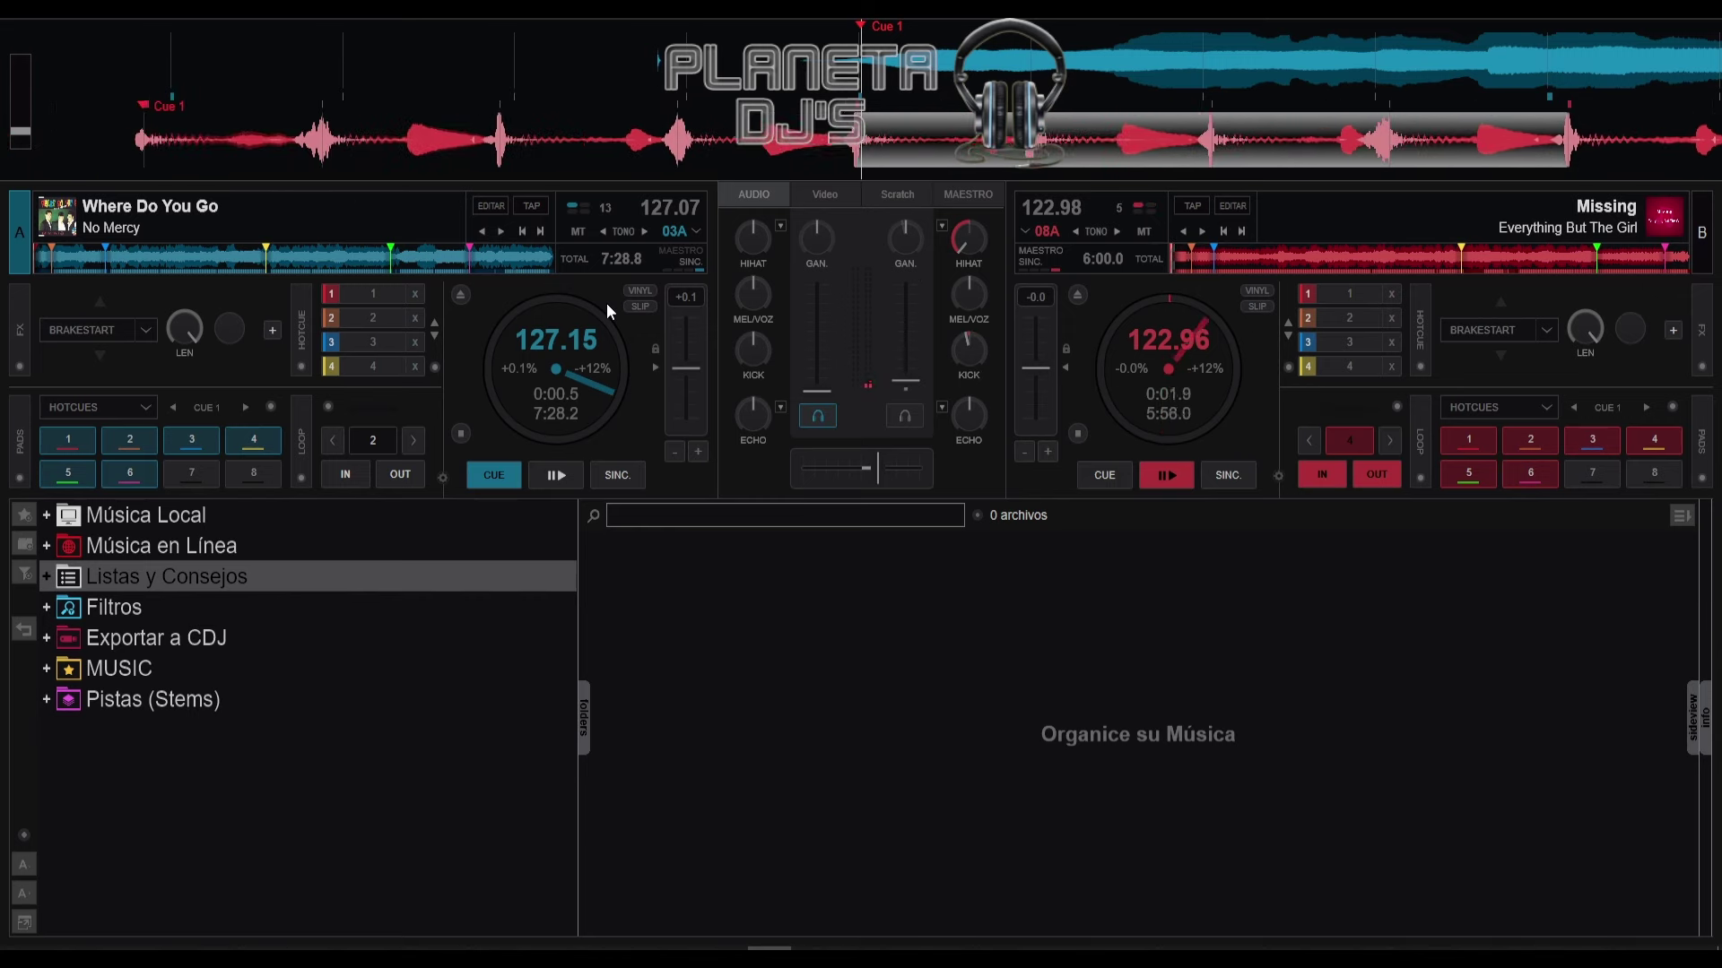
{"action": "key", "text": "space"}
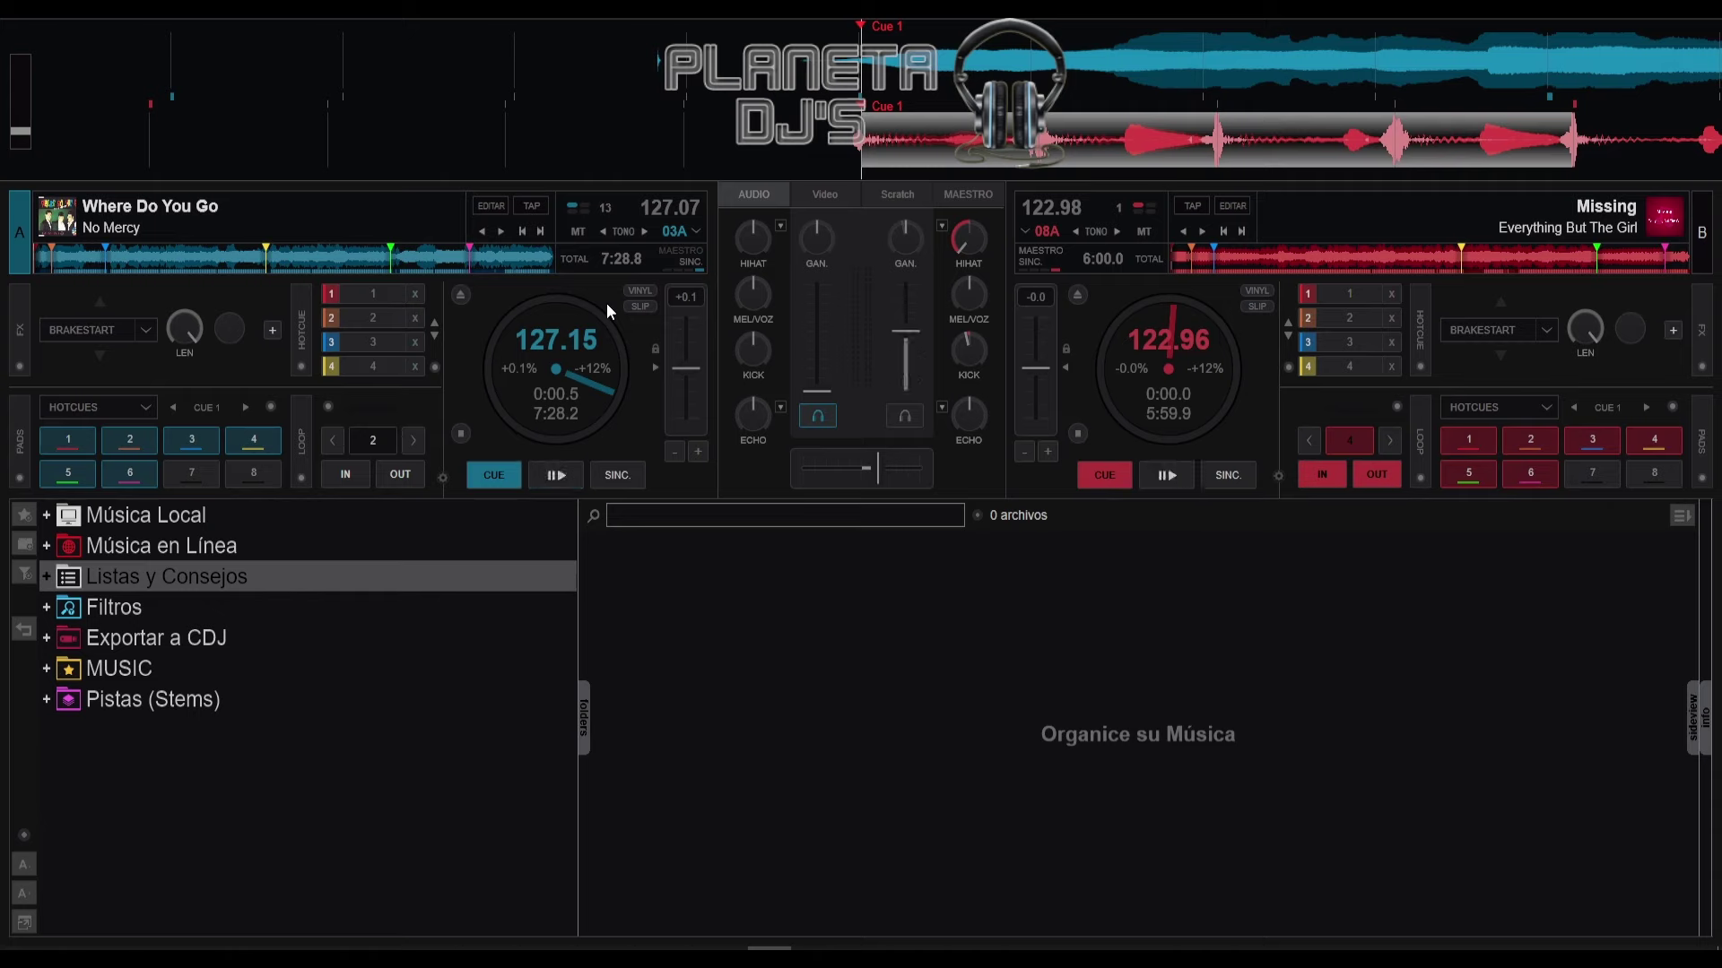
{"action": "key", "text": "l"}
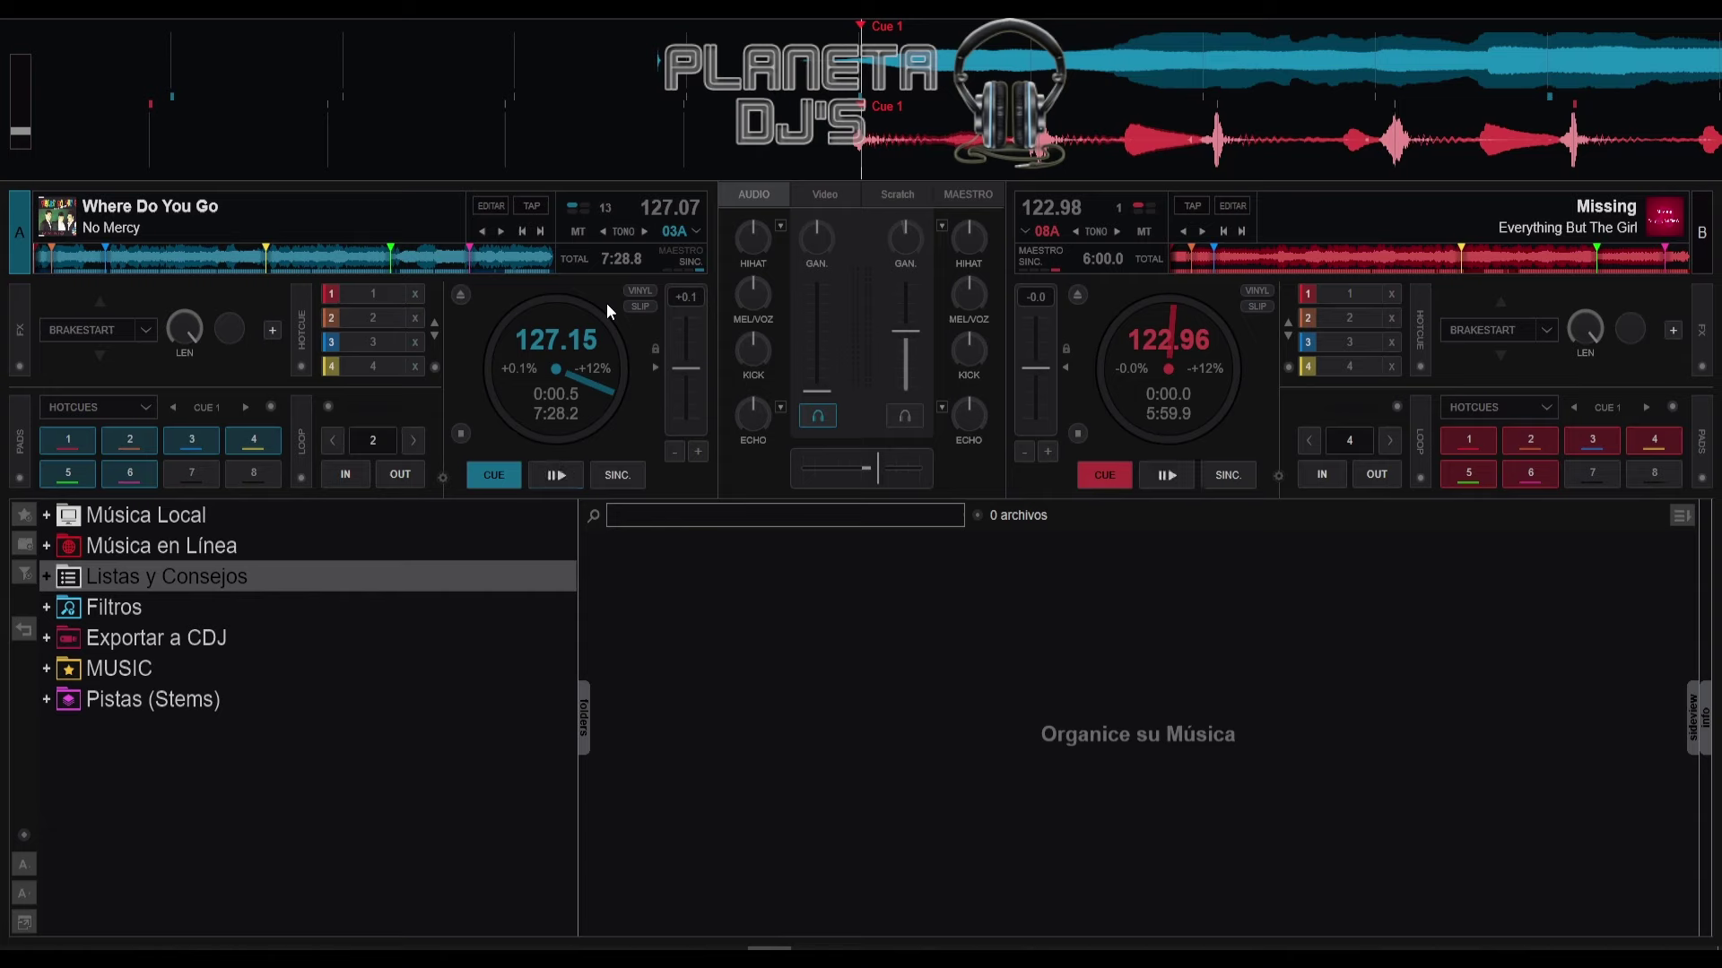
Step: Play Where Do You Go on deck A, rewind it to the track's beginning, and position it just before Cue 1
{"action": "key", "text": "space"}
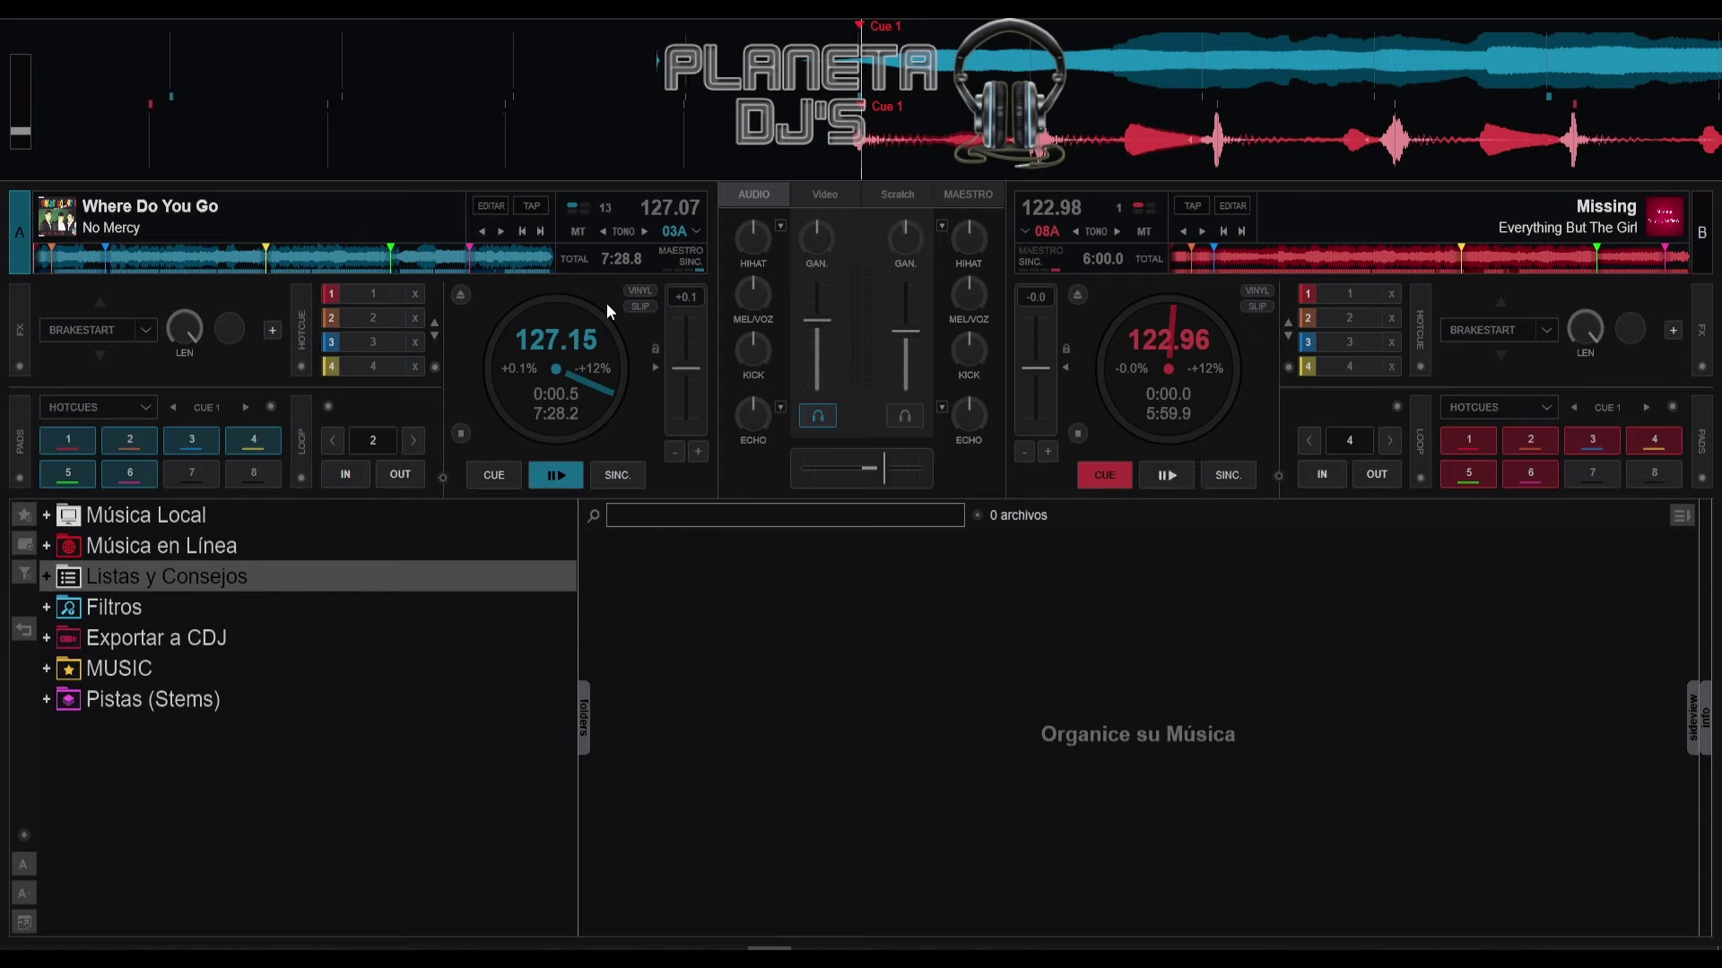
{"action": "key", "text": "shift"}
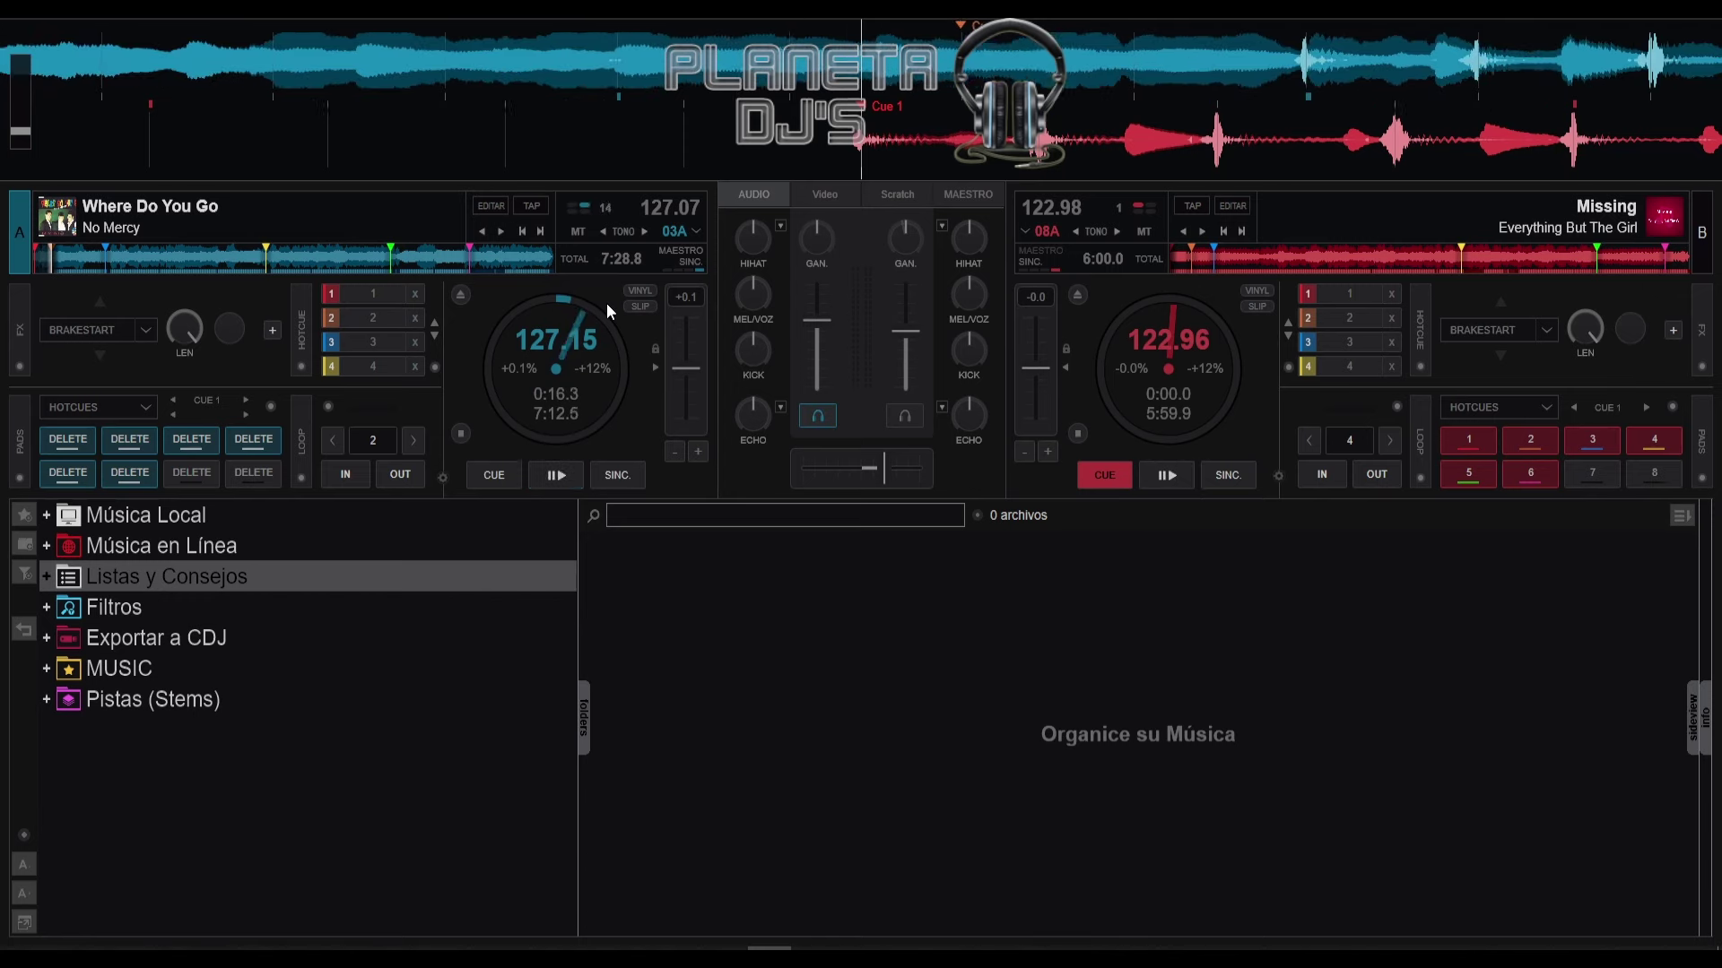
{"action": "key", "text": "Home"}
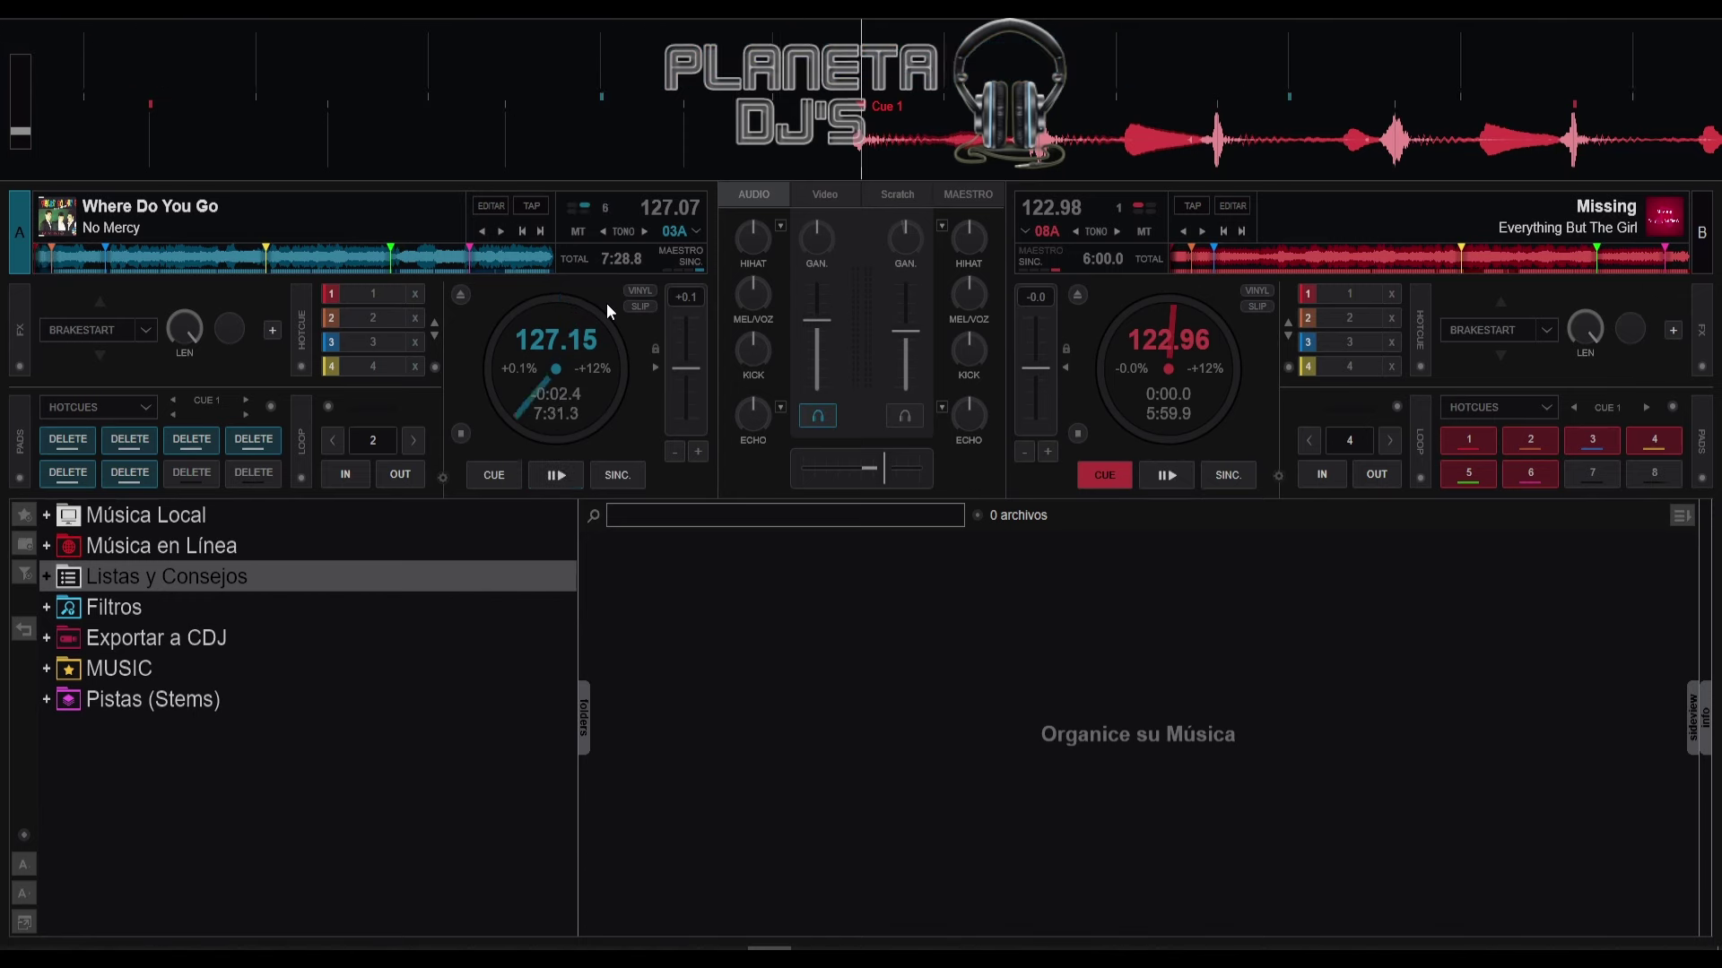
{"action": "key", "text": "space"}
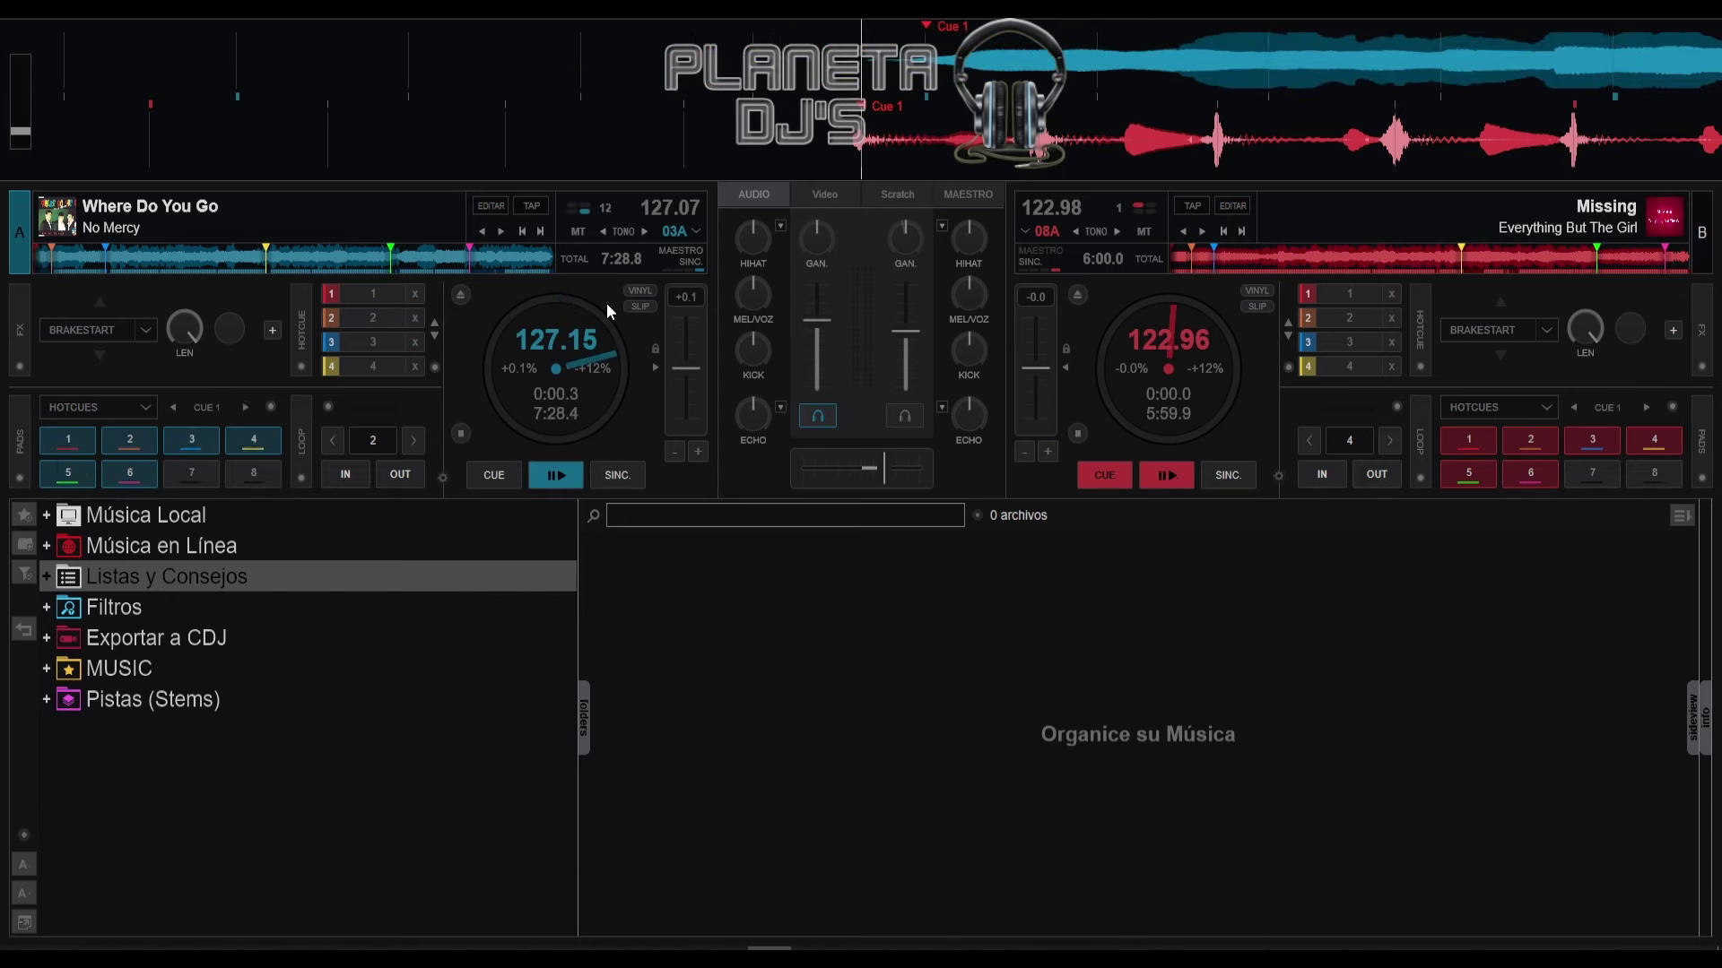
Step: Play deck A in a 32-beat loop set just before Cue 1, and return the track to Cue 1
{"action": "key", "text": "l"}
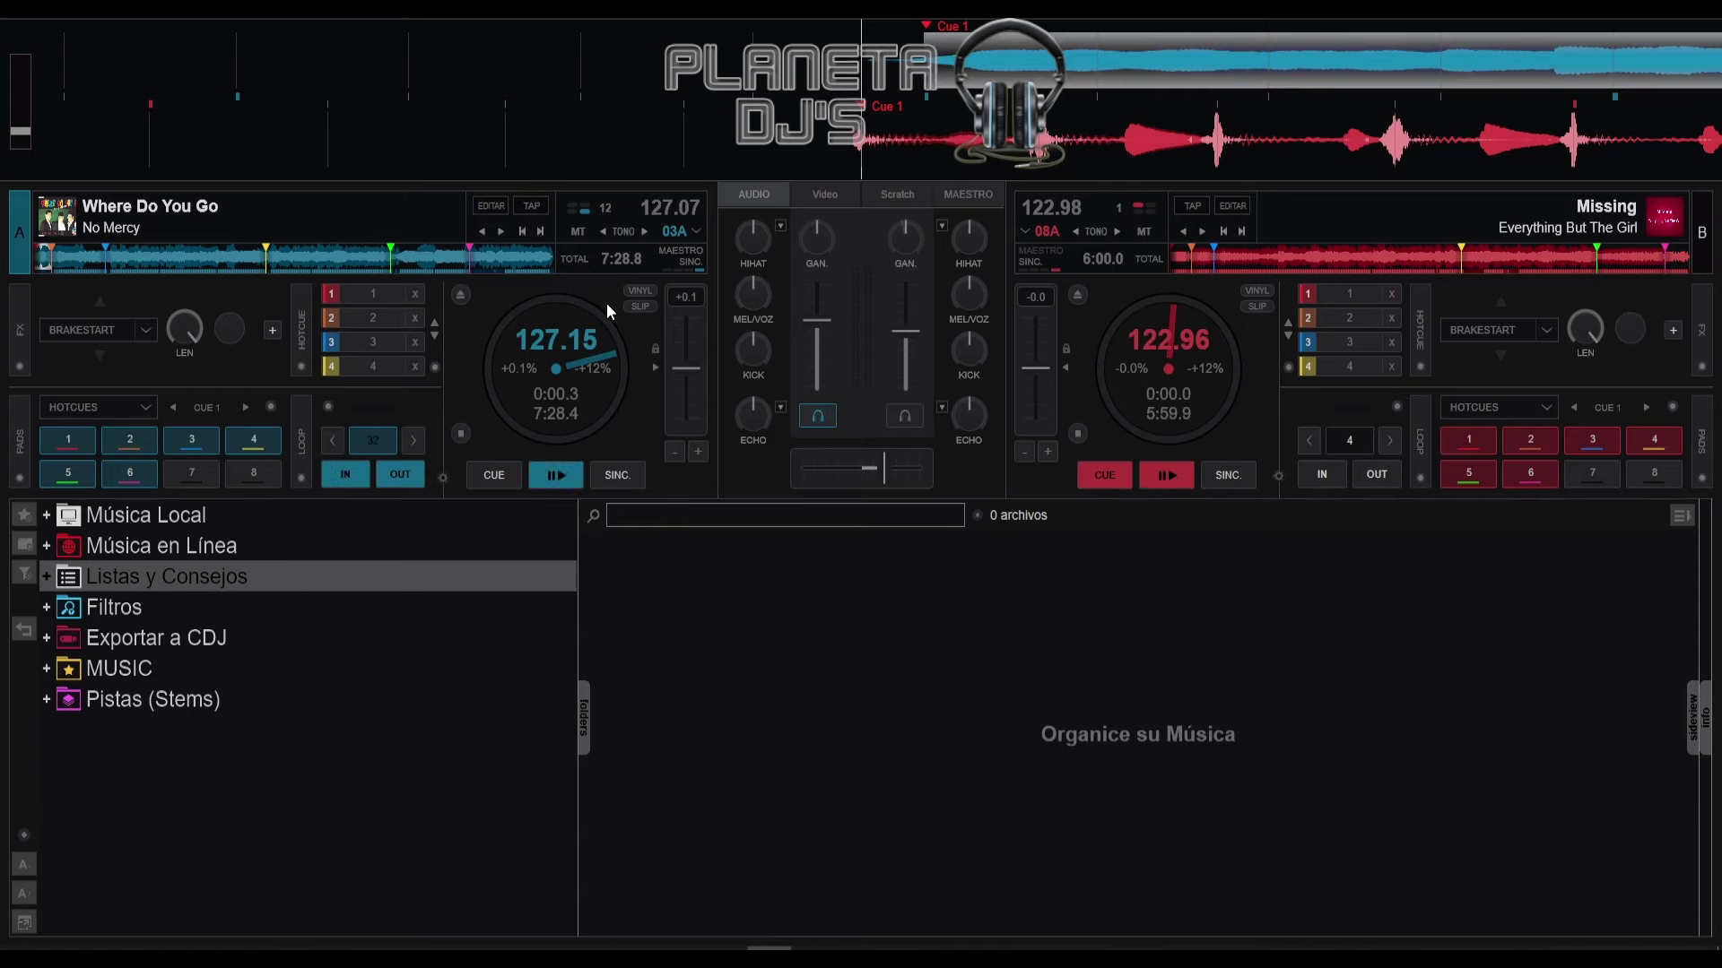
{"action": "key", "text": "space"}
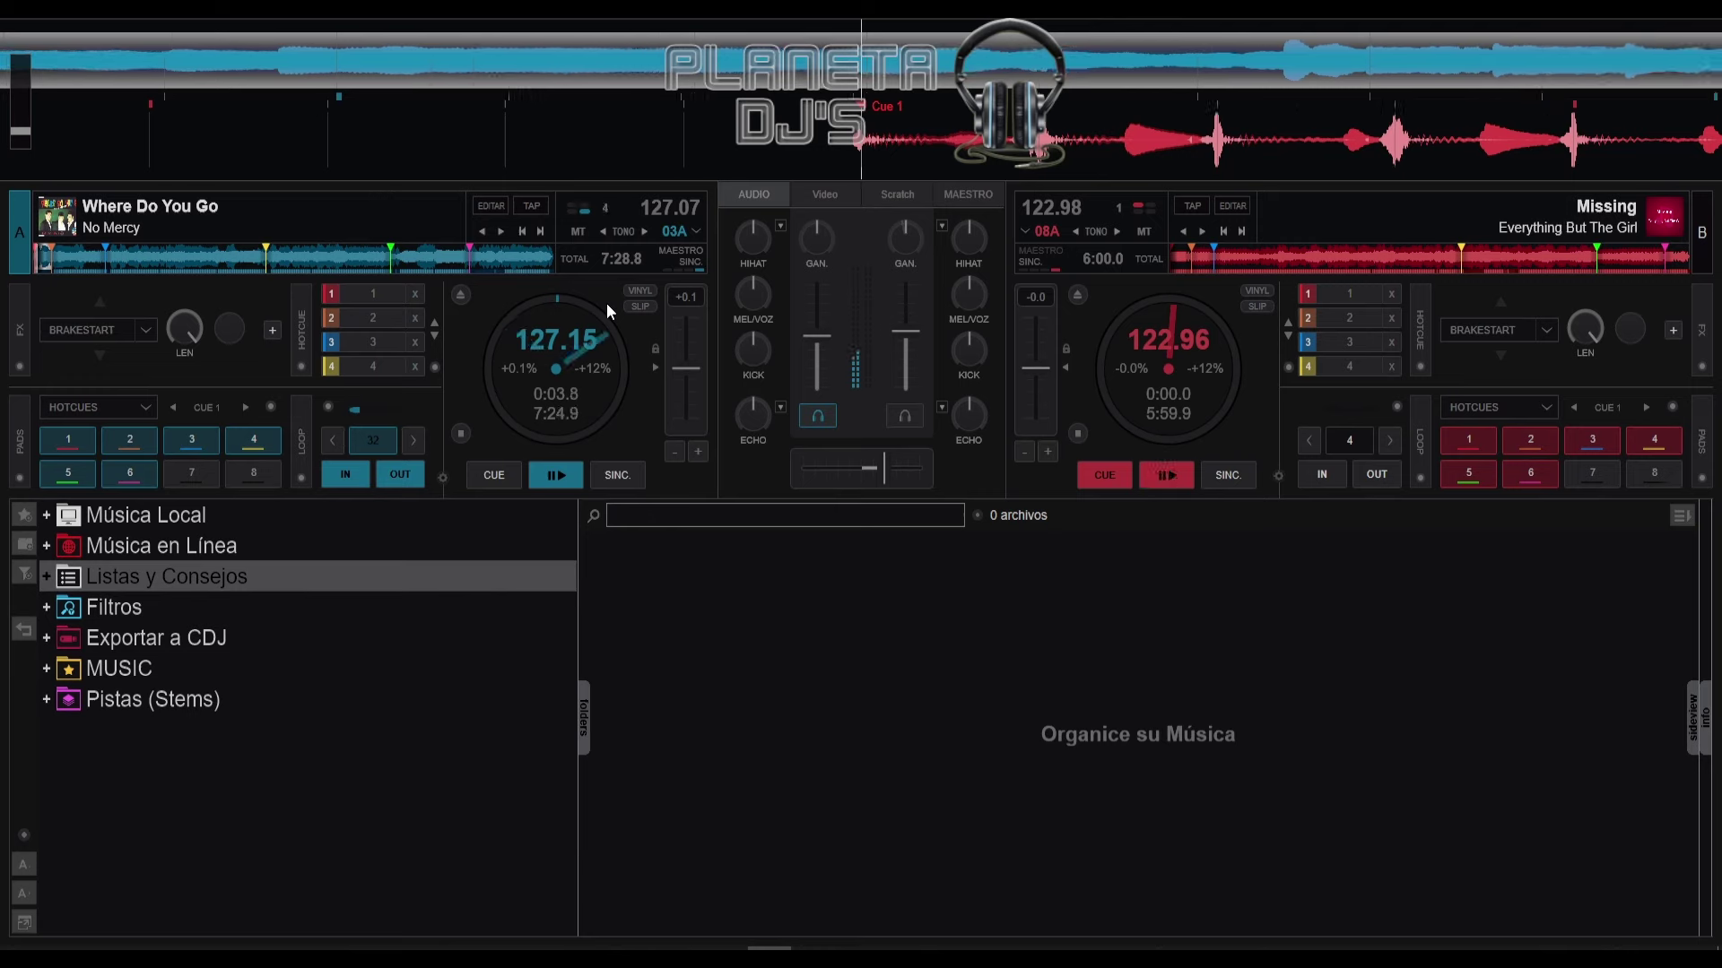
{"action": "key", "text": "shift"}
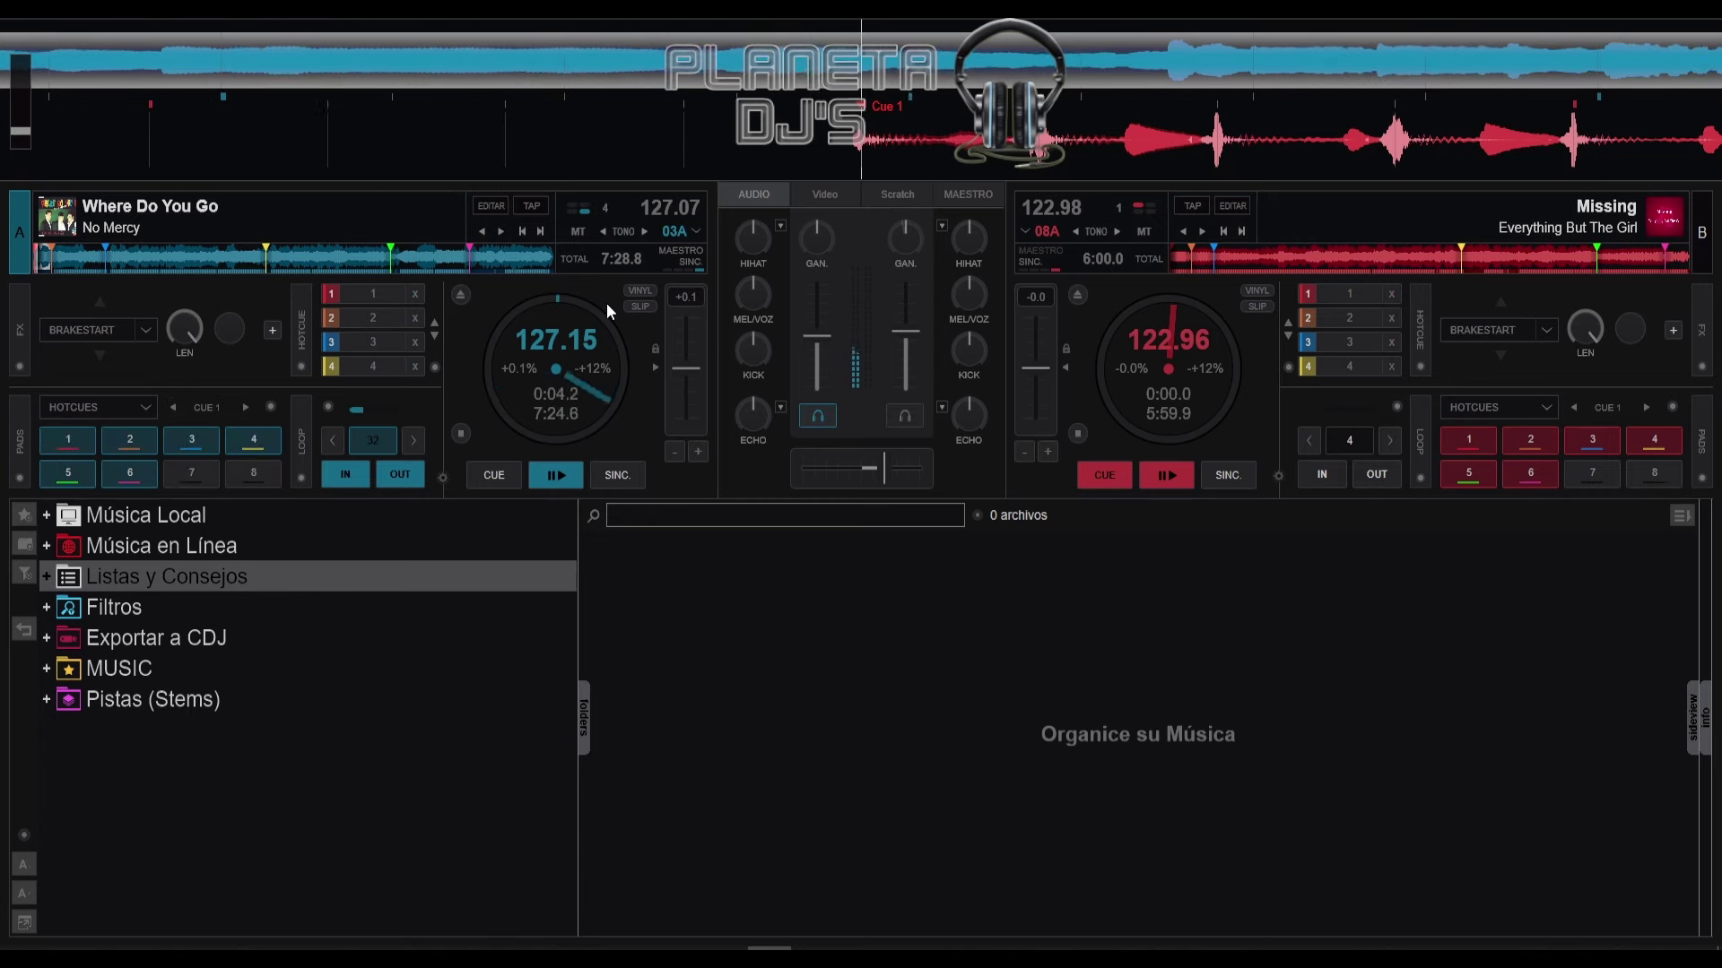
{"action": "key", "text": "c"}
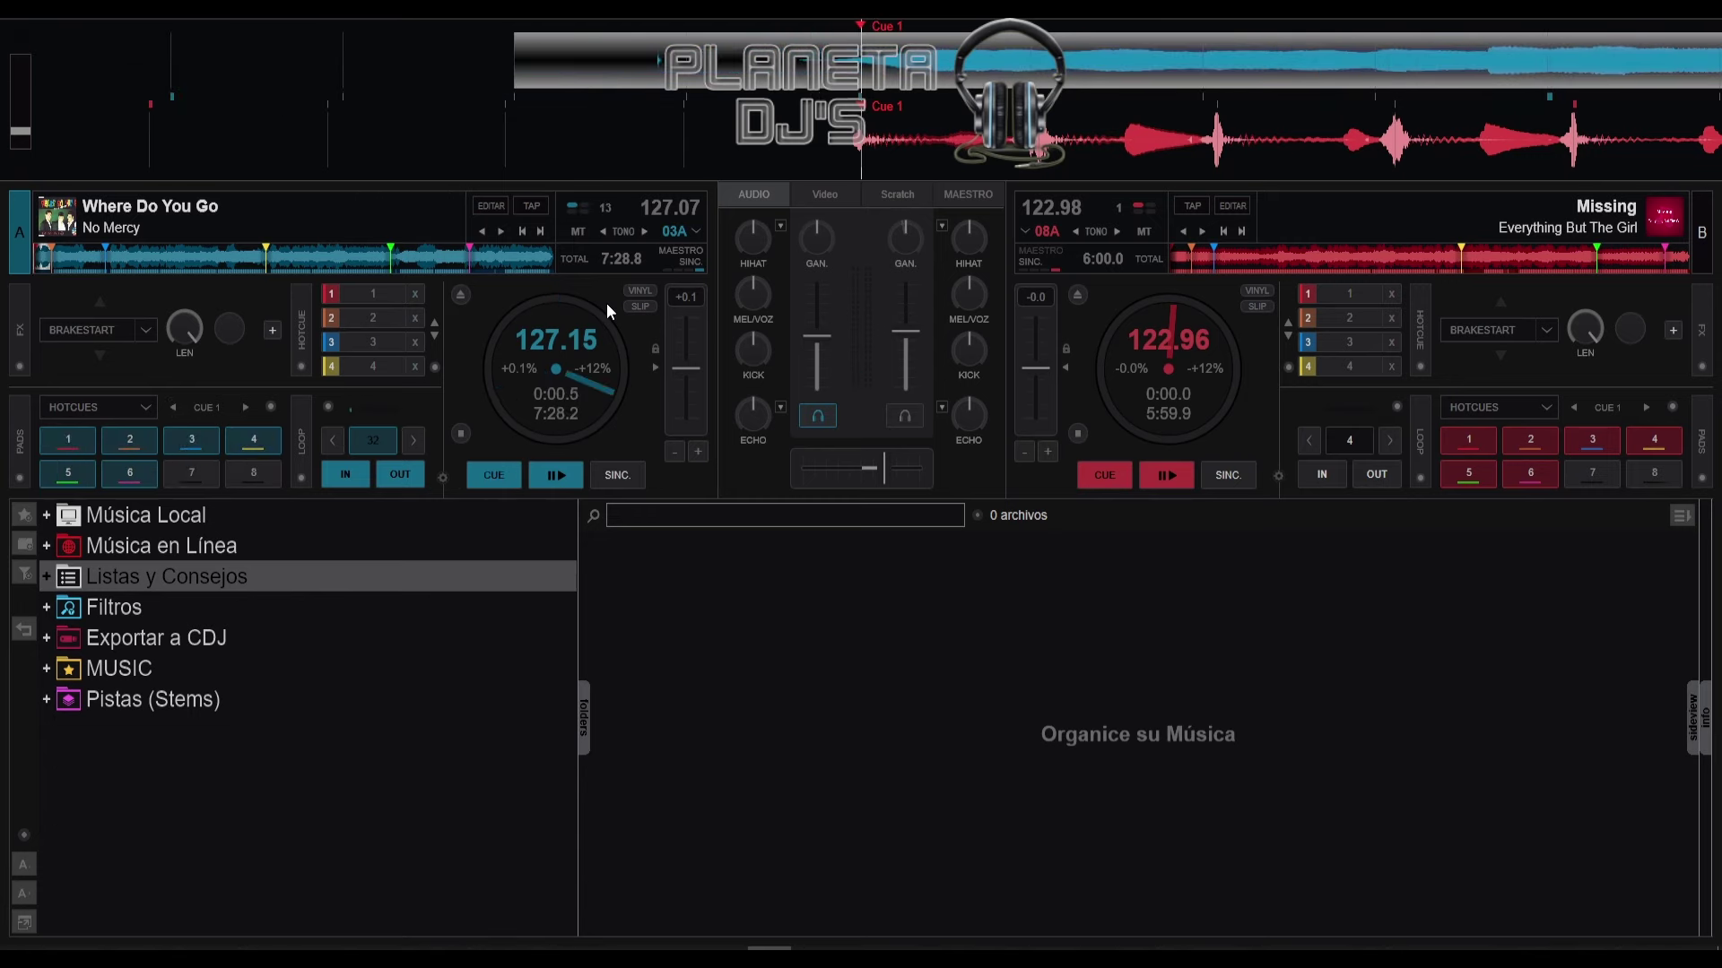
Step: Set deck A's 32-beat loop to start exactly at Cue 1, play it, and return to Cue 1 with the loop off
{"action": "key", "text": "l"}
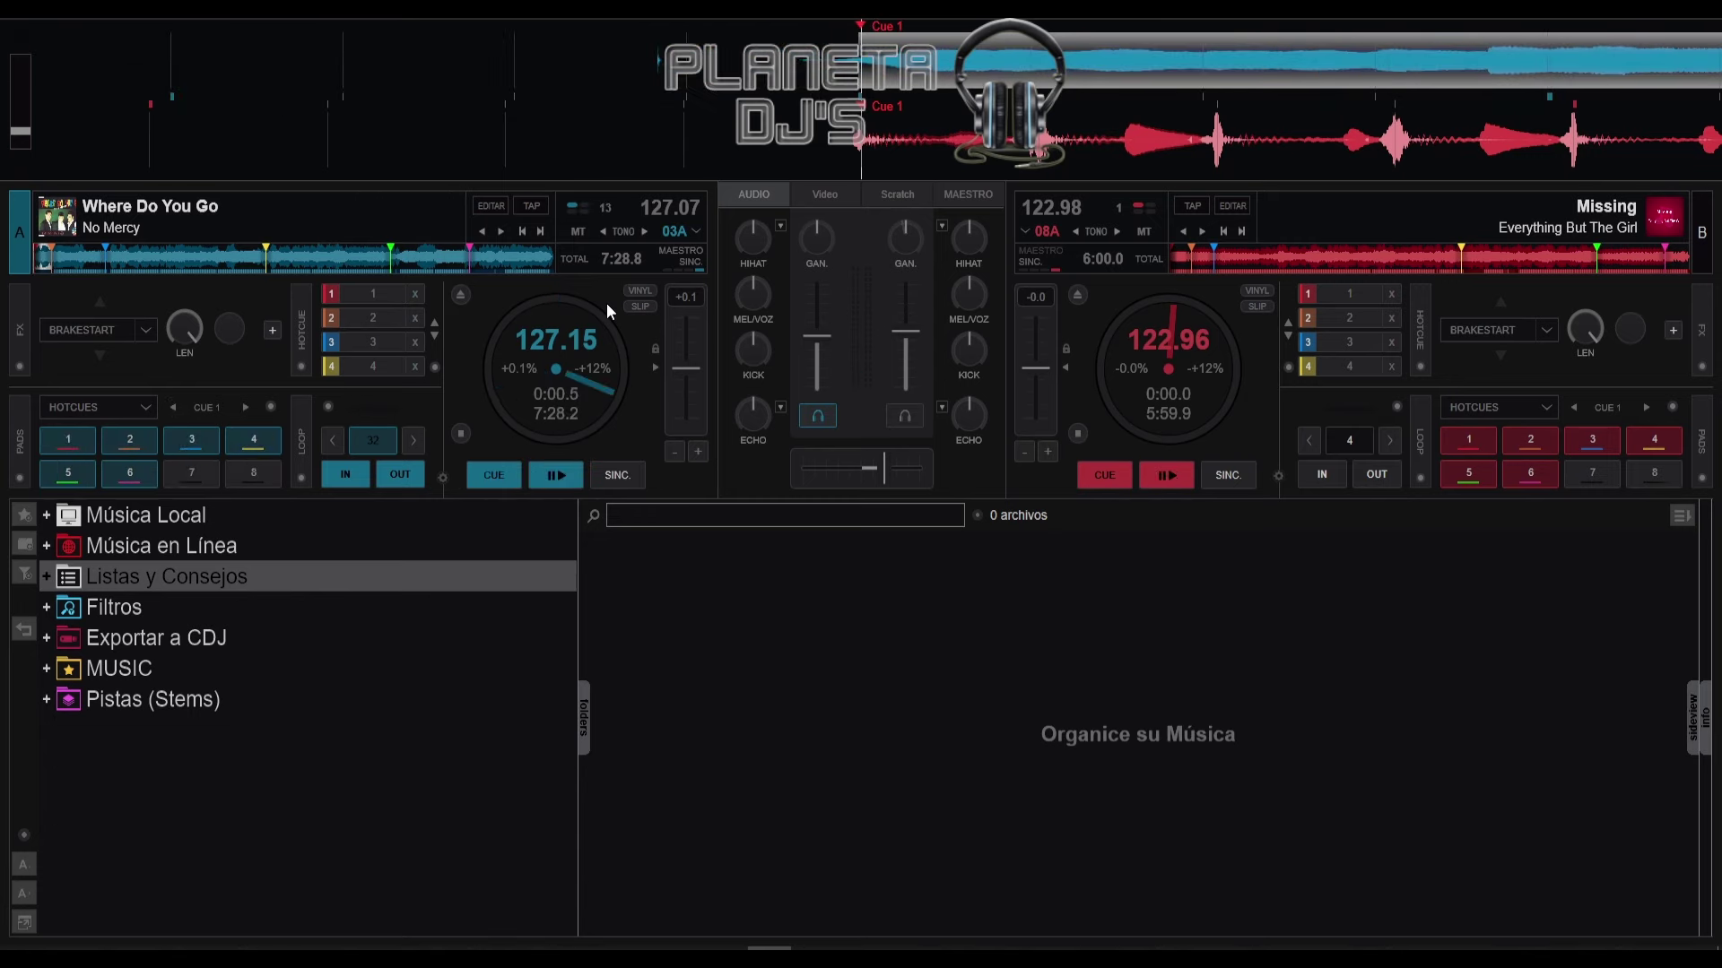
{"action": "key", "text": "space"}
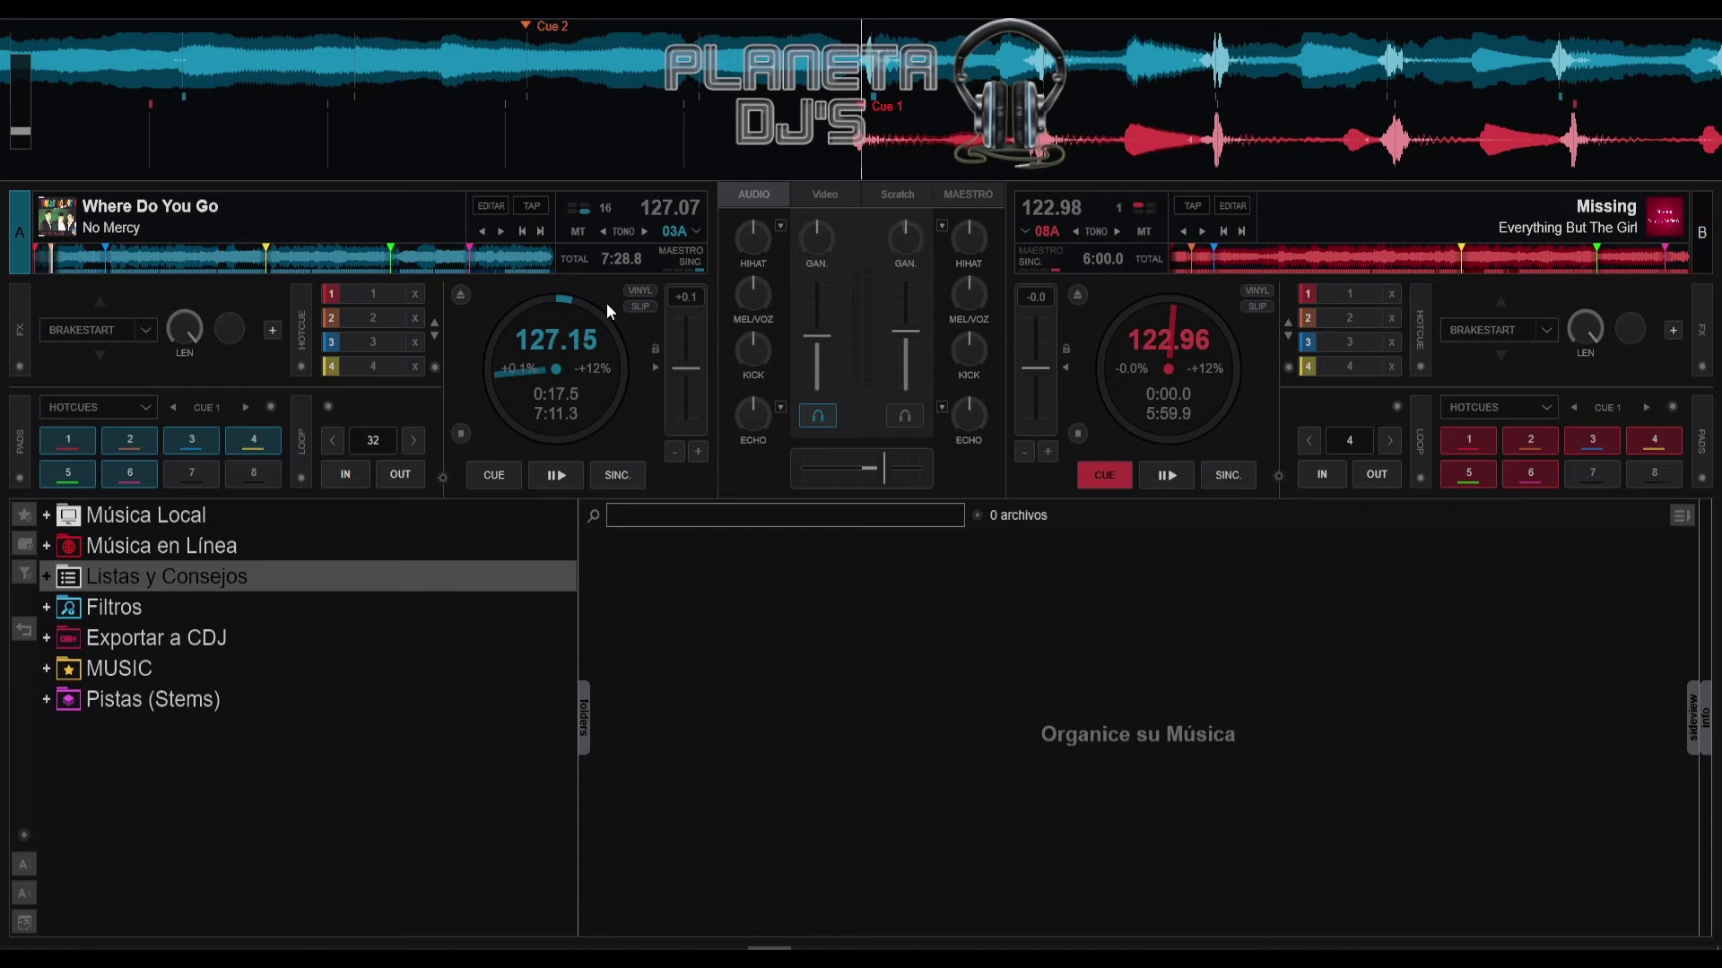
{"action": "key", "text": "1"}
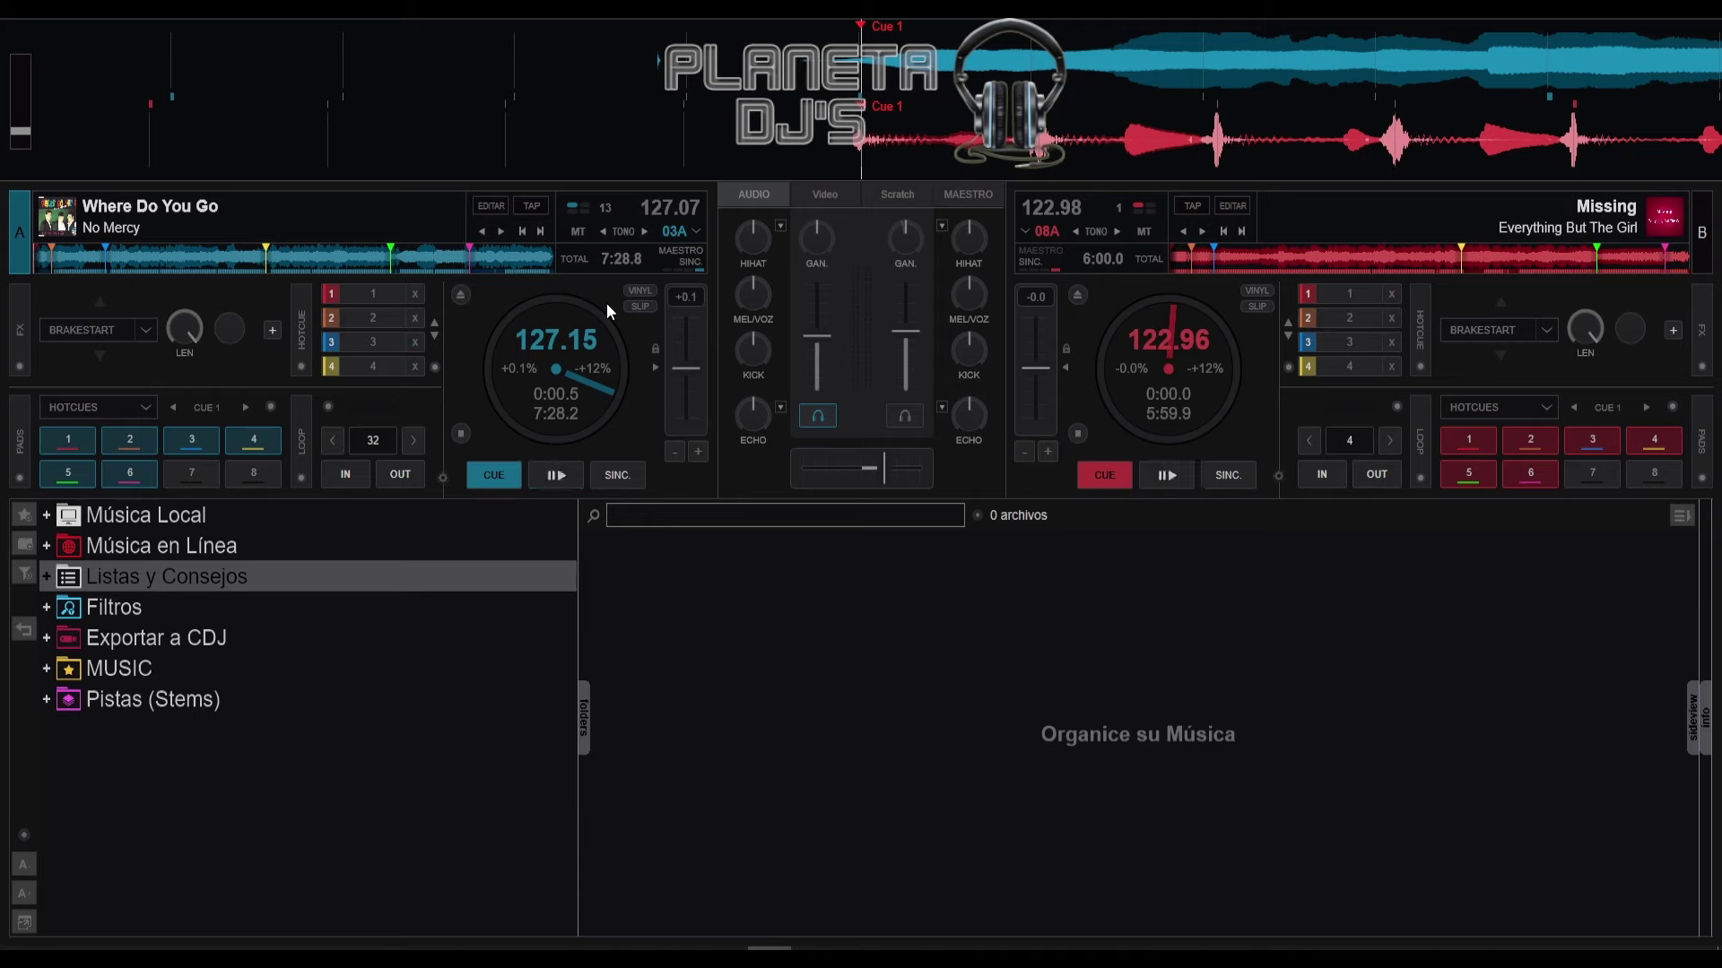
Step: Activate a 4-beat loop on deck B, shift it four beats forward, and play Missing with deck A matched to its tempo
{"action": "key", "text": "l"}
{"action": "key", "text": "Right"}
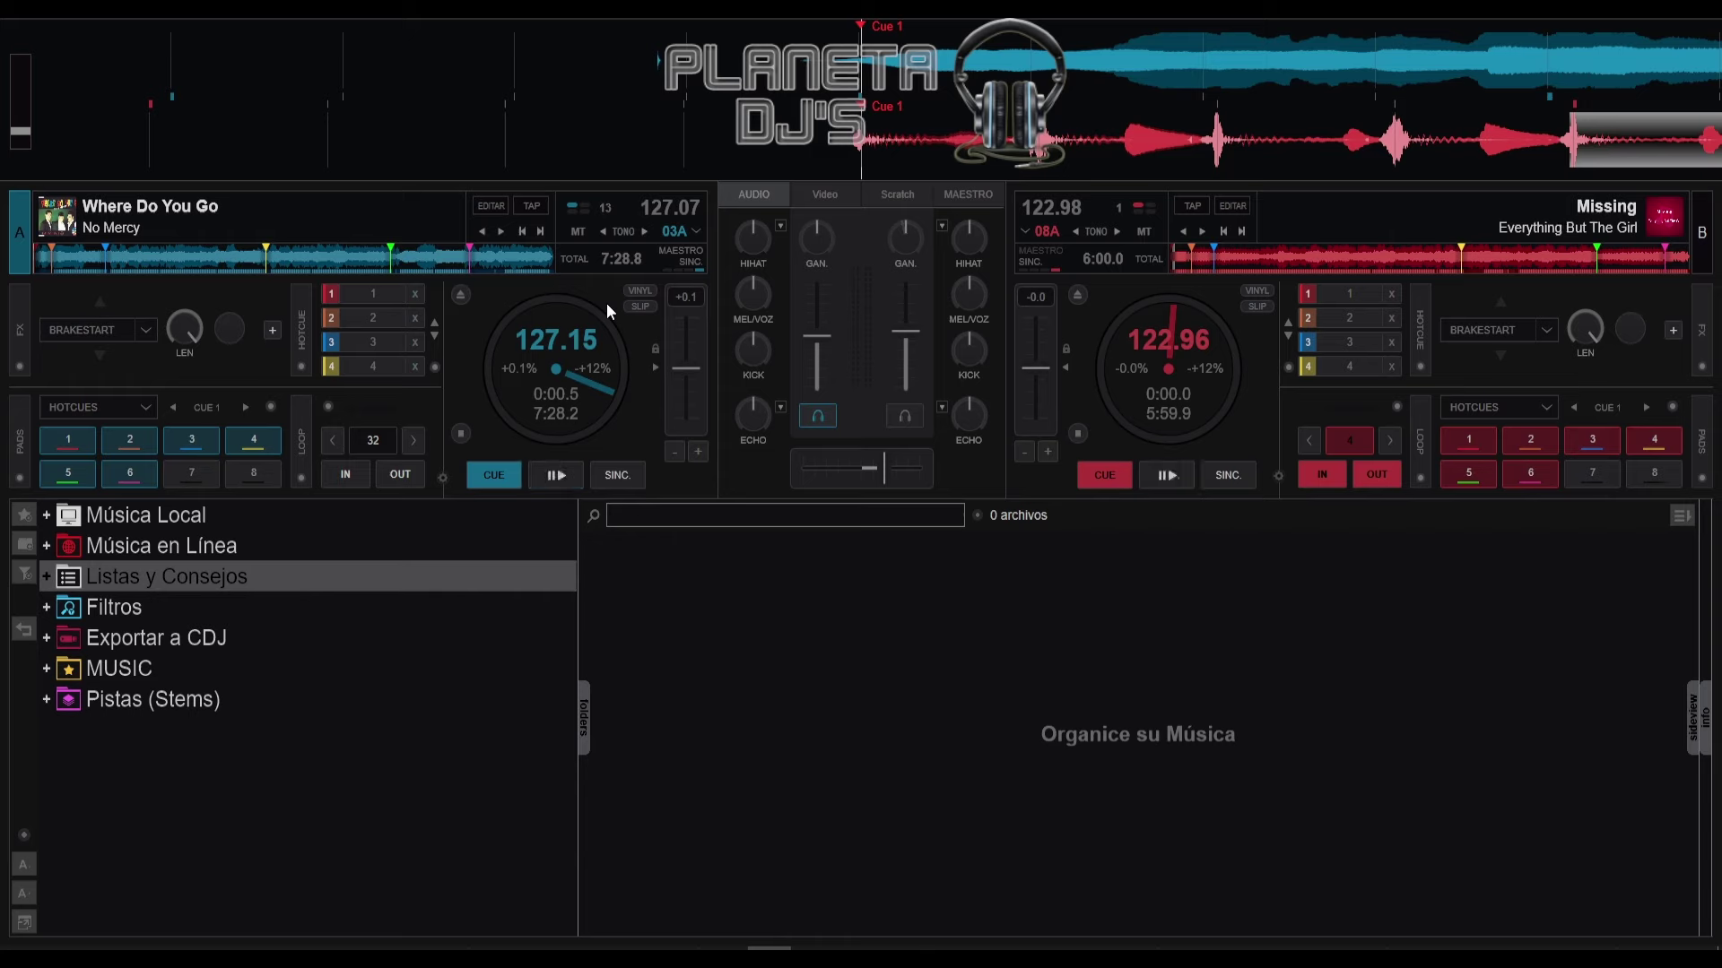
{"action": "key", "text": "space"}
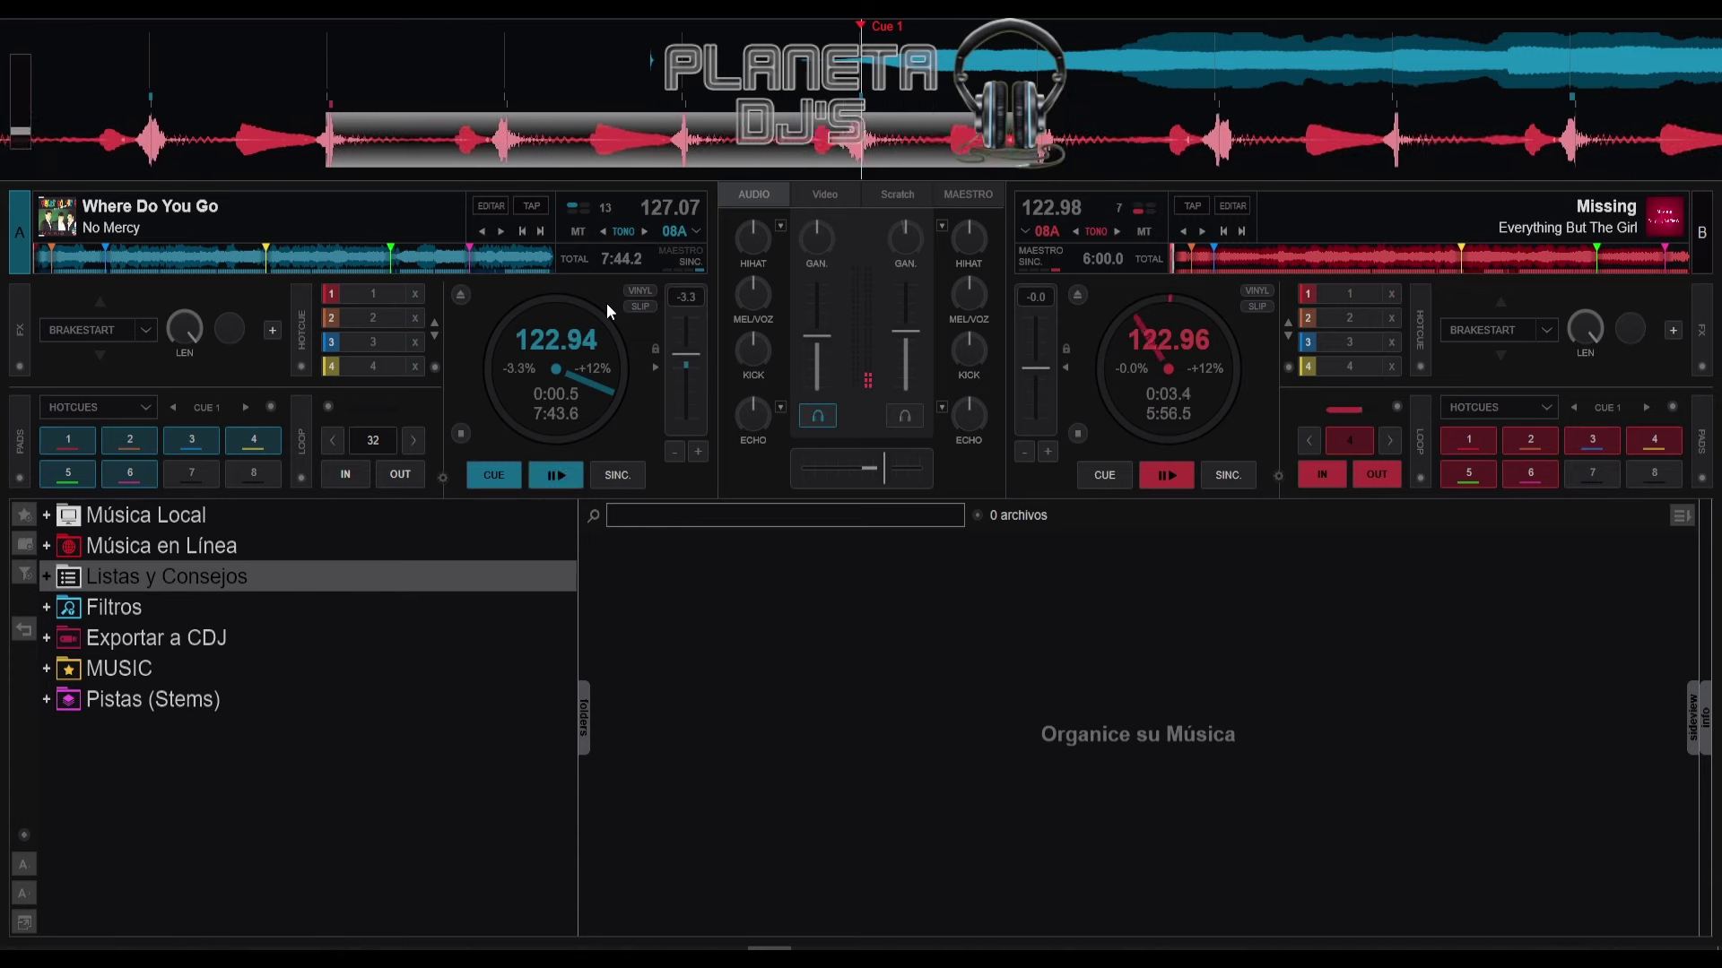
Step: Mix Where Do You Go over Missing using a 1/4-beat loop on deck A, and stop both decks with deck B's loop released
{"action": "key", "text": "space"}
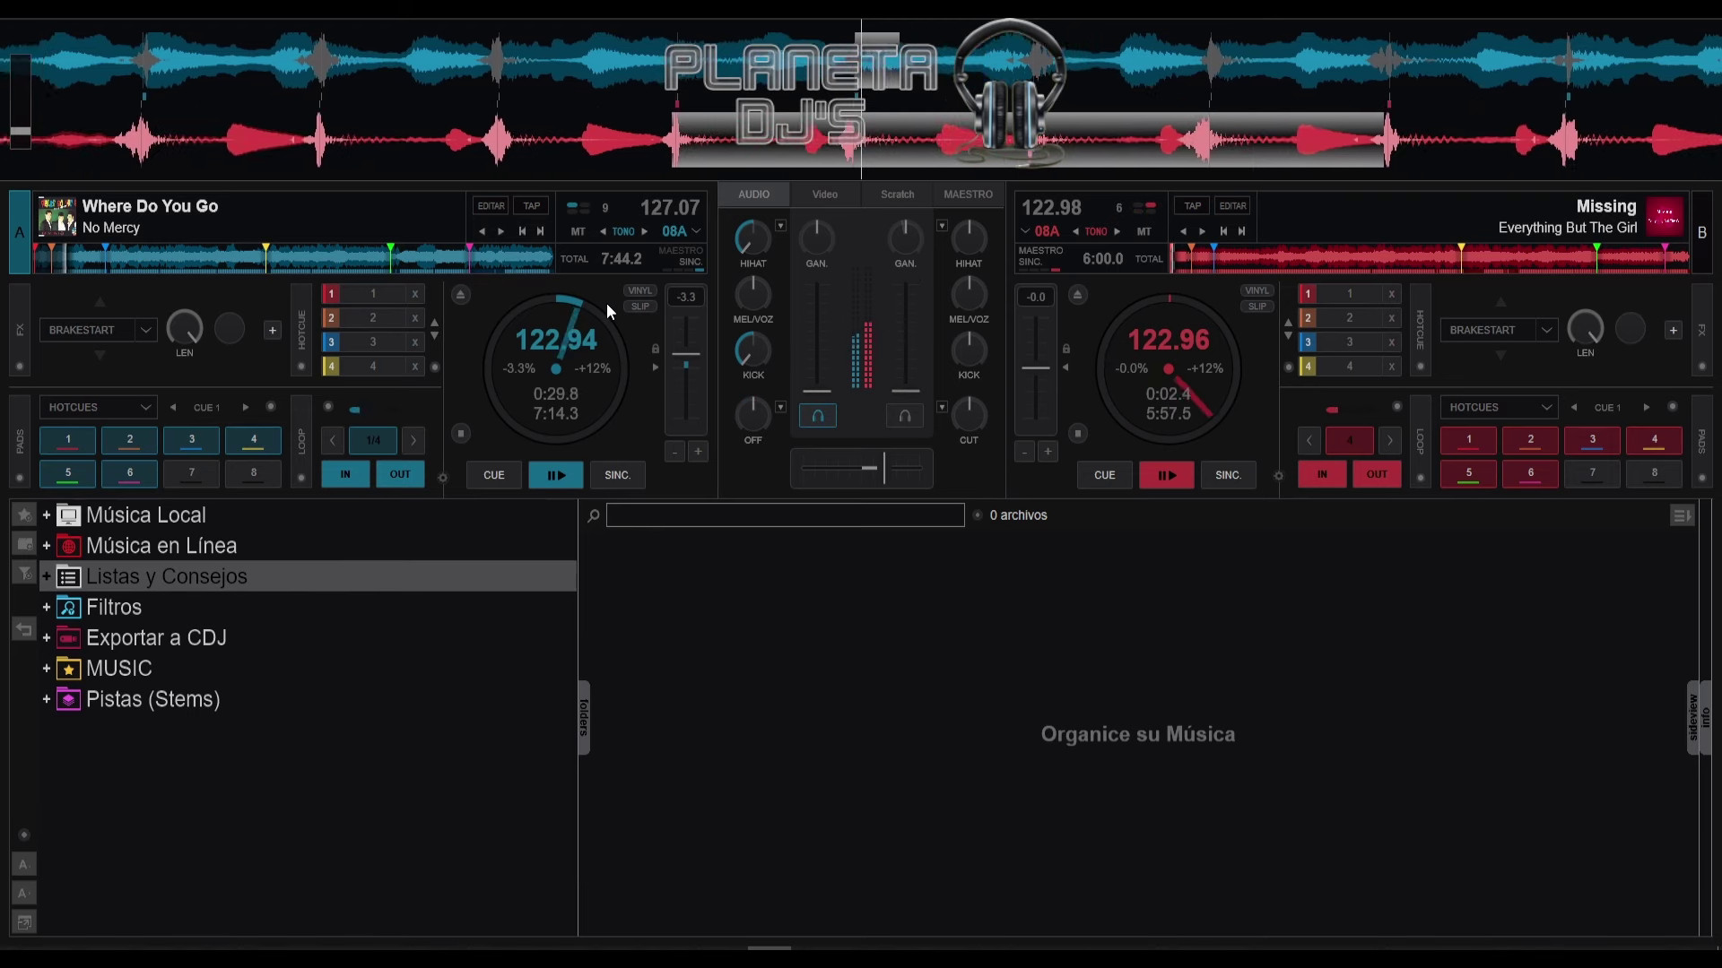
{"action": "key", "text": "c"}
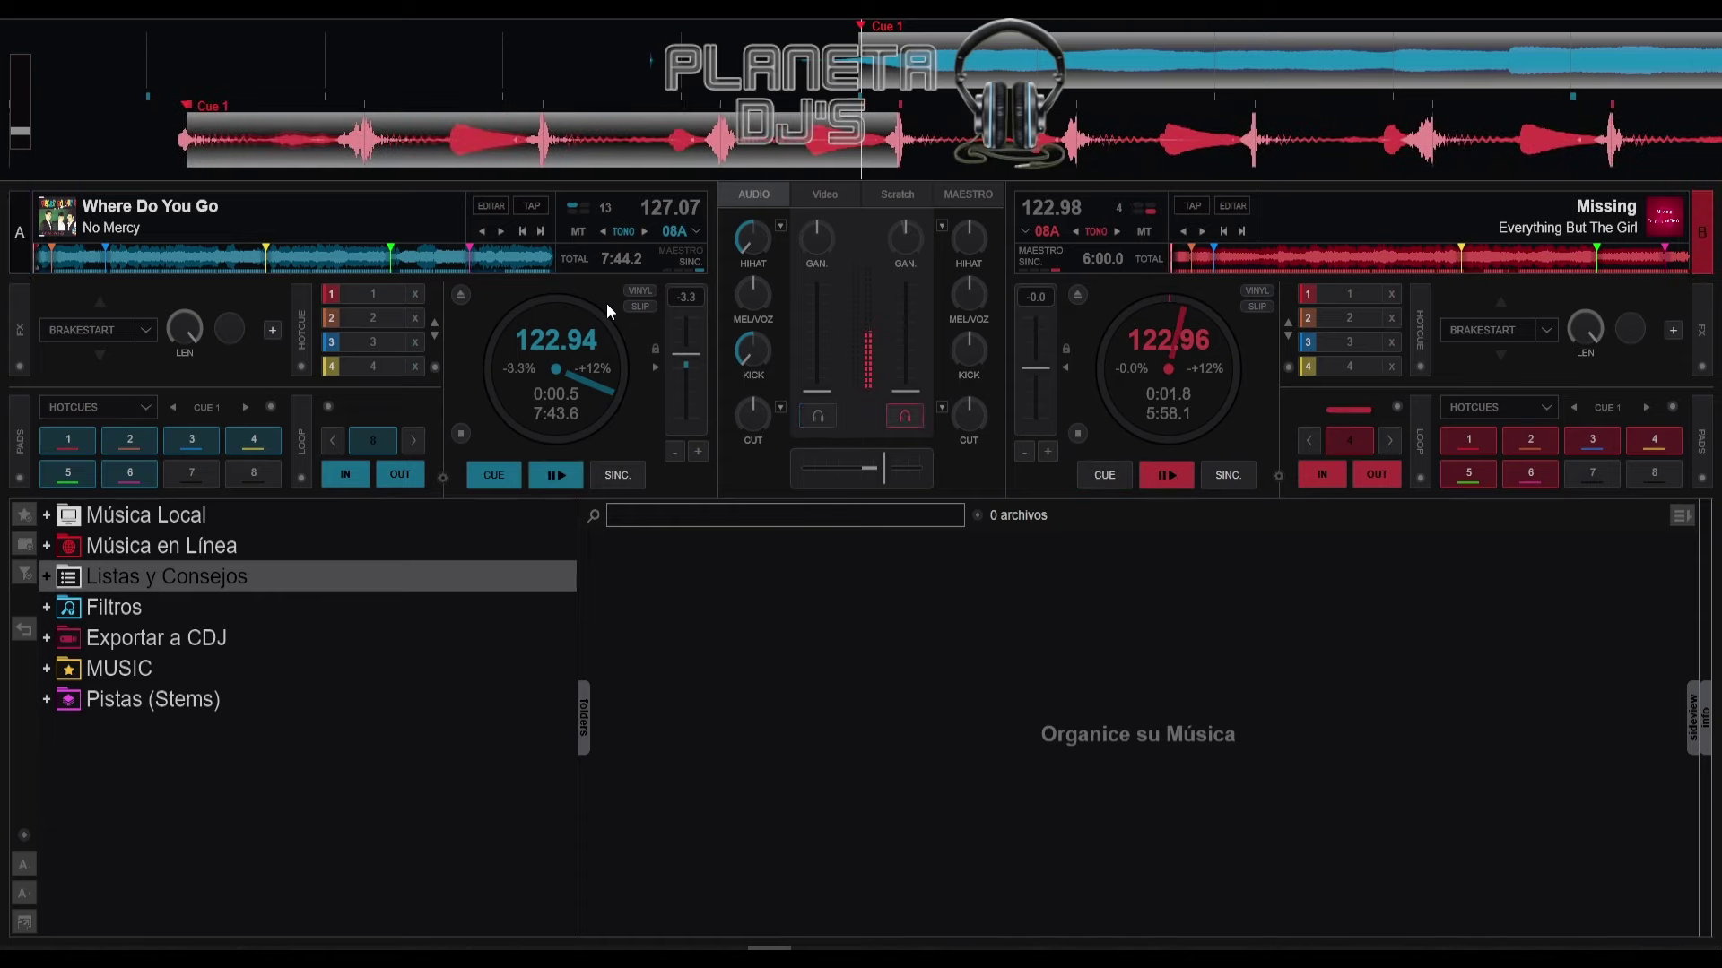
{"action": "key", "text": "space"}
{"action": "key", "text": "l"}
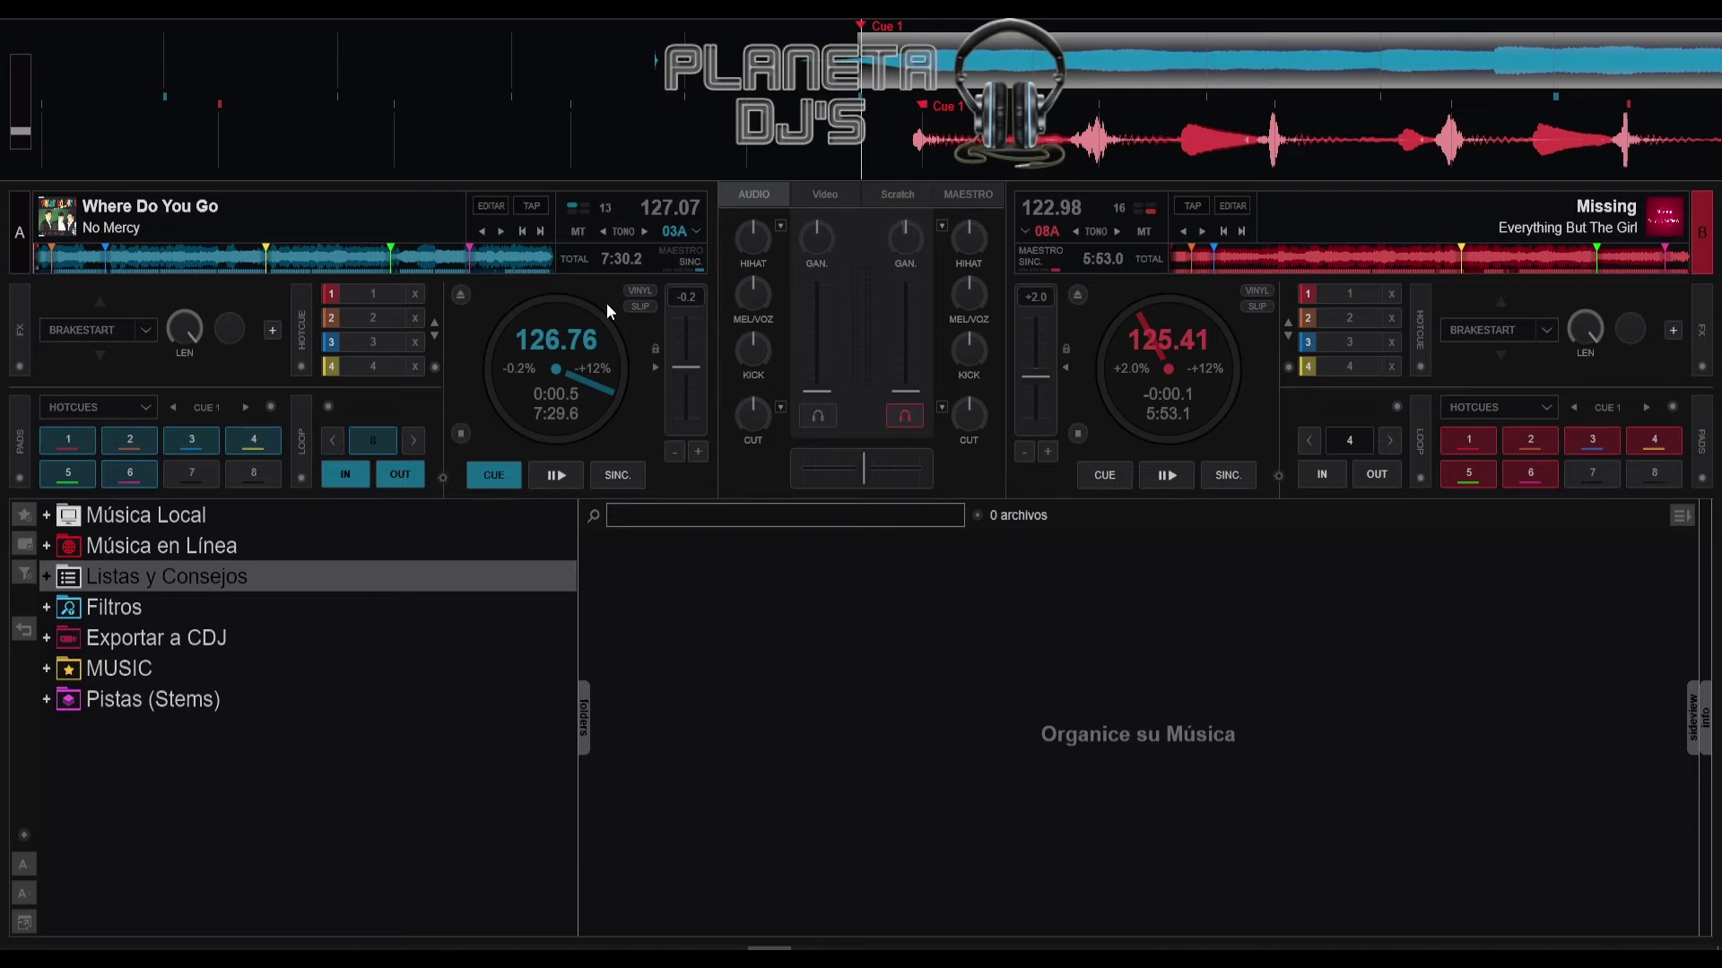
Step: Play deck A with its pitch lowered to -10.1%, and stop it at Cue 1 with the pitch at +0.3%
{"action": "key", "text": "space"}
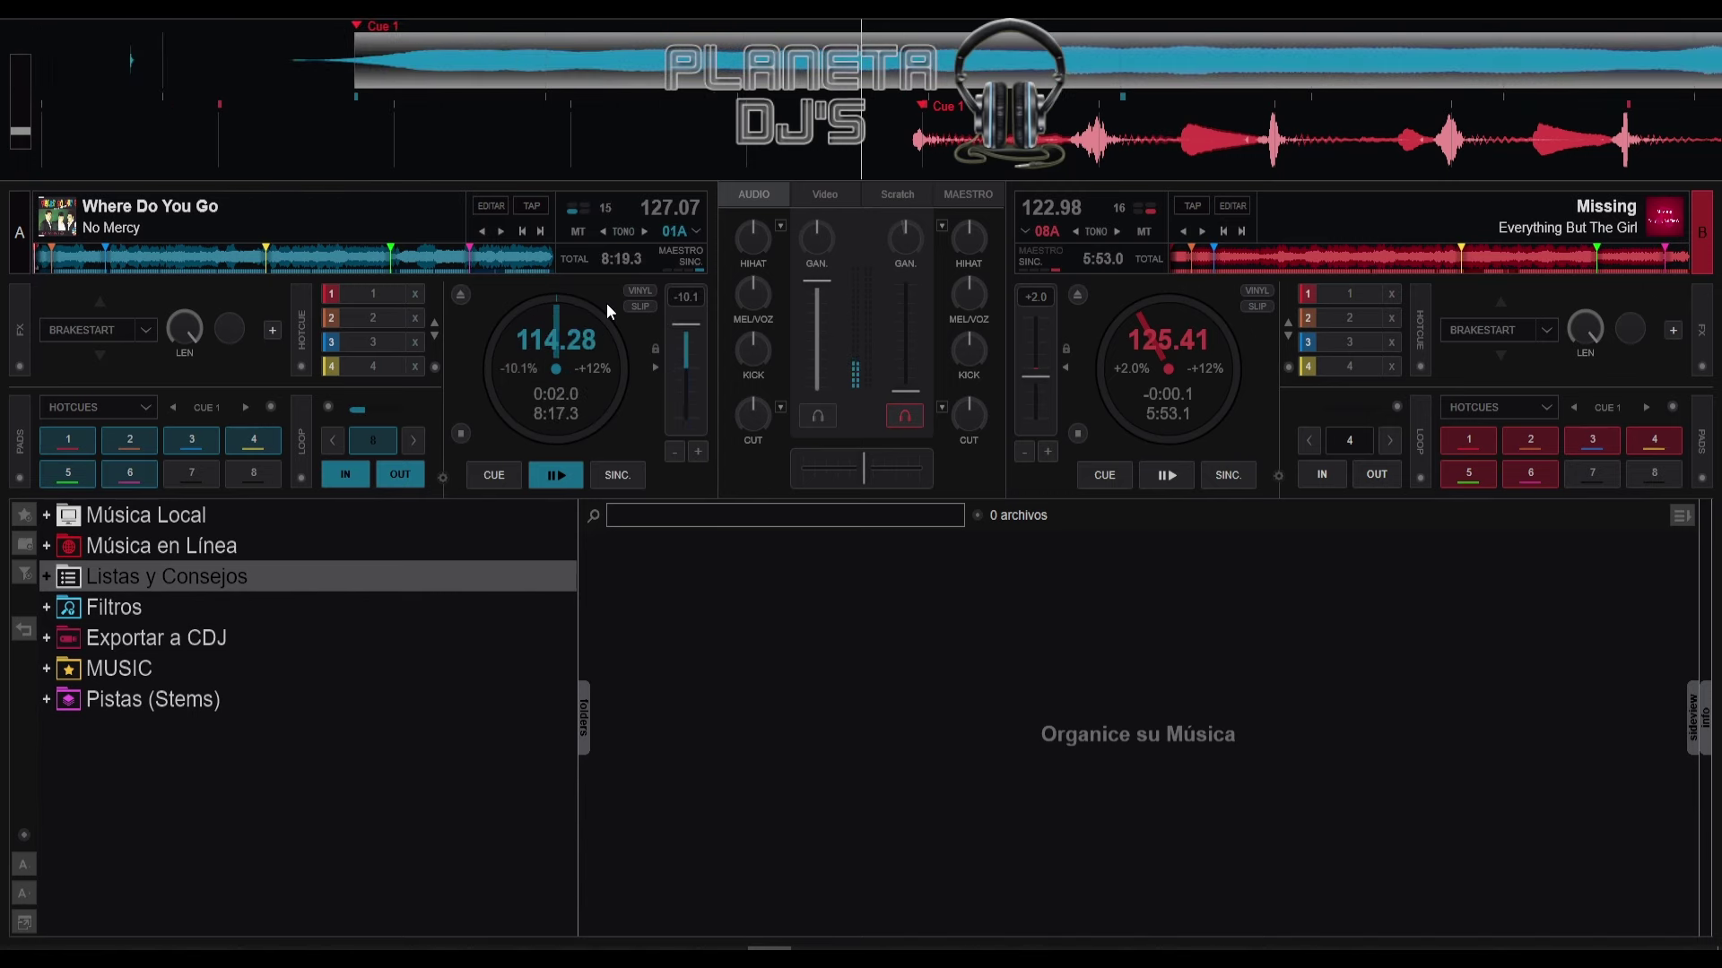
{"action": "key", "text": "space"}
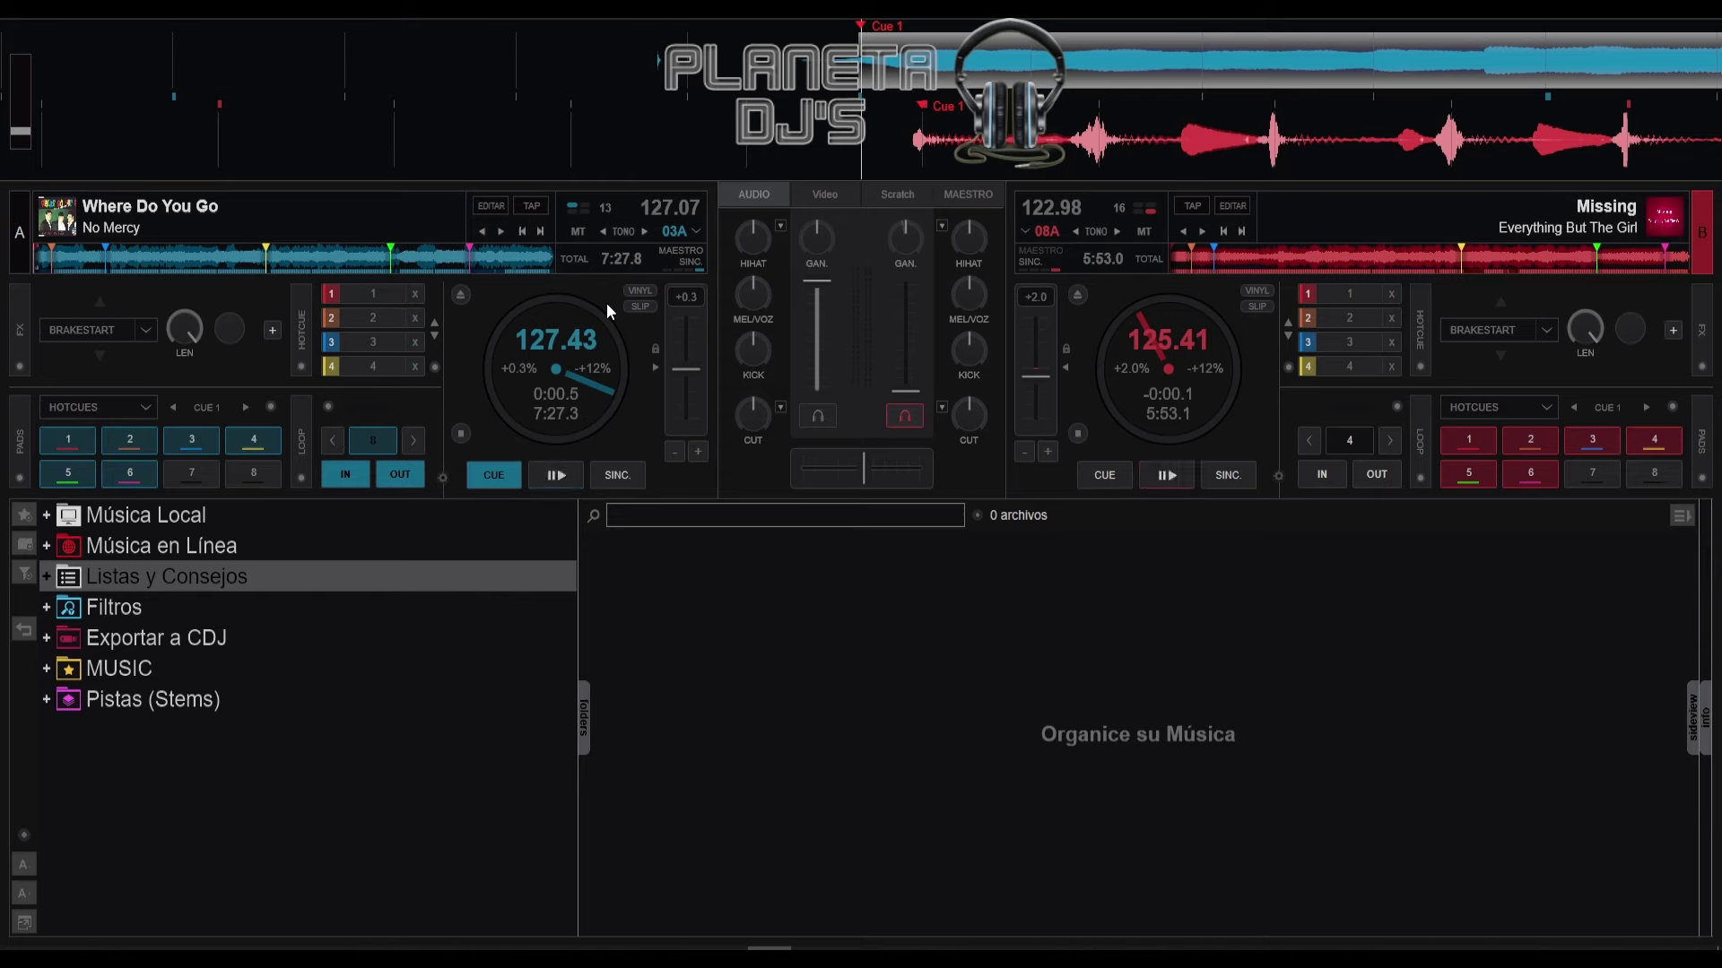
Step: Play deck A with Master Tempo on, raise its pitch to +12.0%, and return to Cue 1 at +0.3%
{"action": "key", "text": "space"}
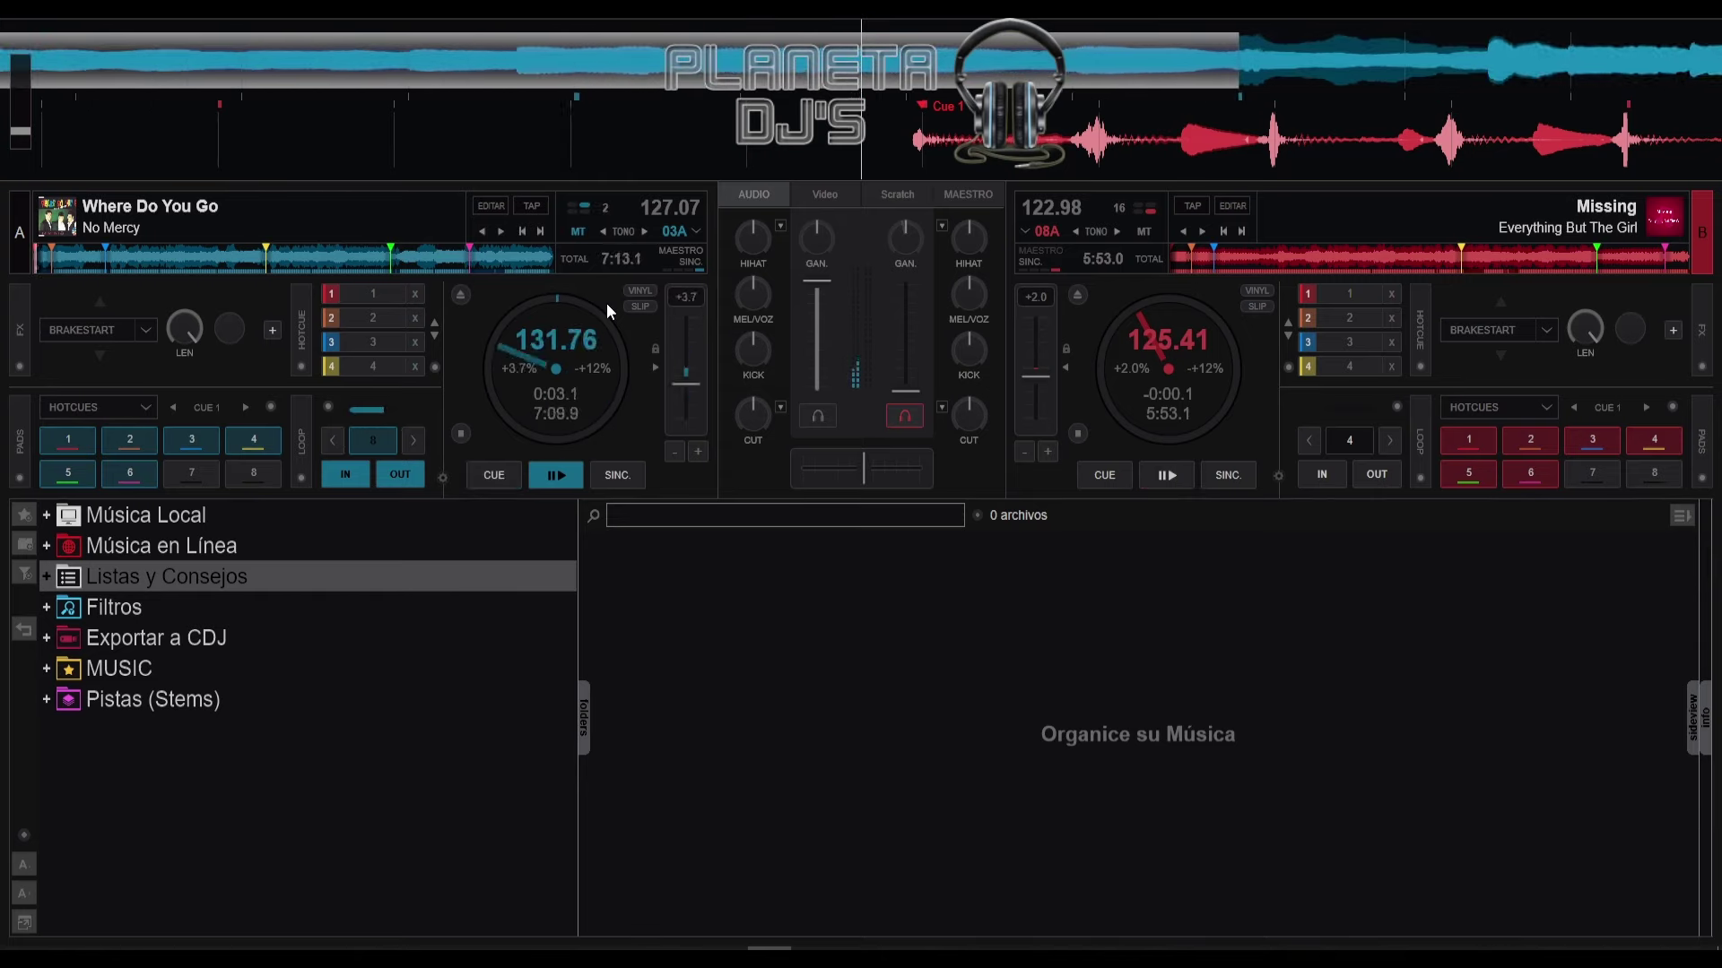
{"action": "key", "text": "1"}
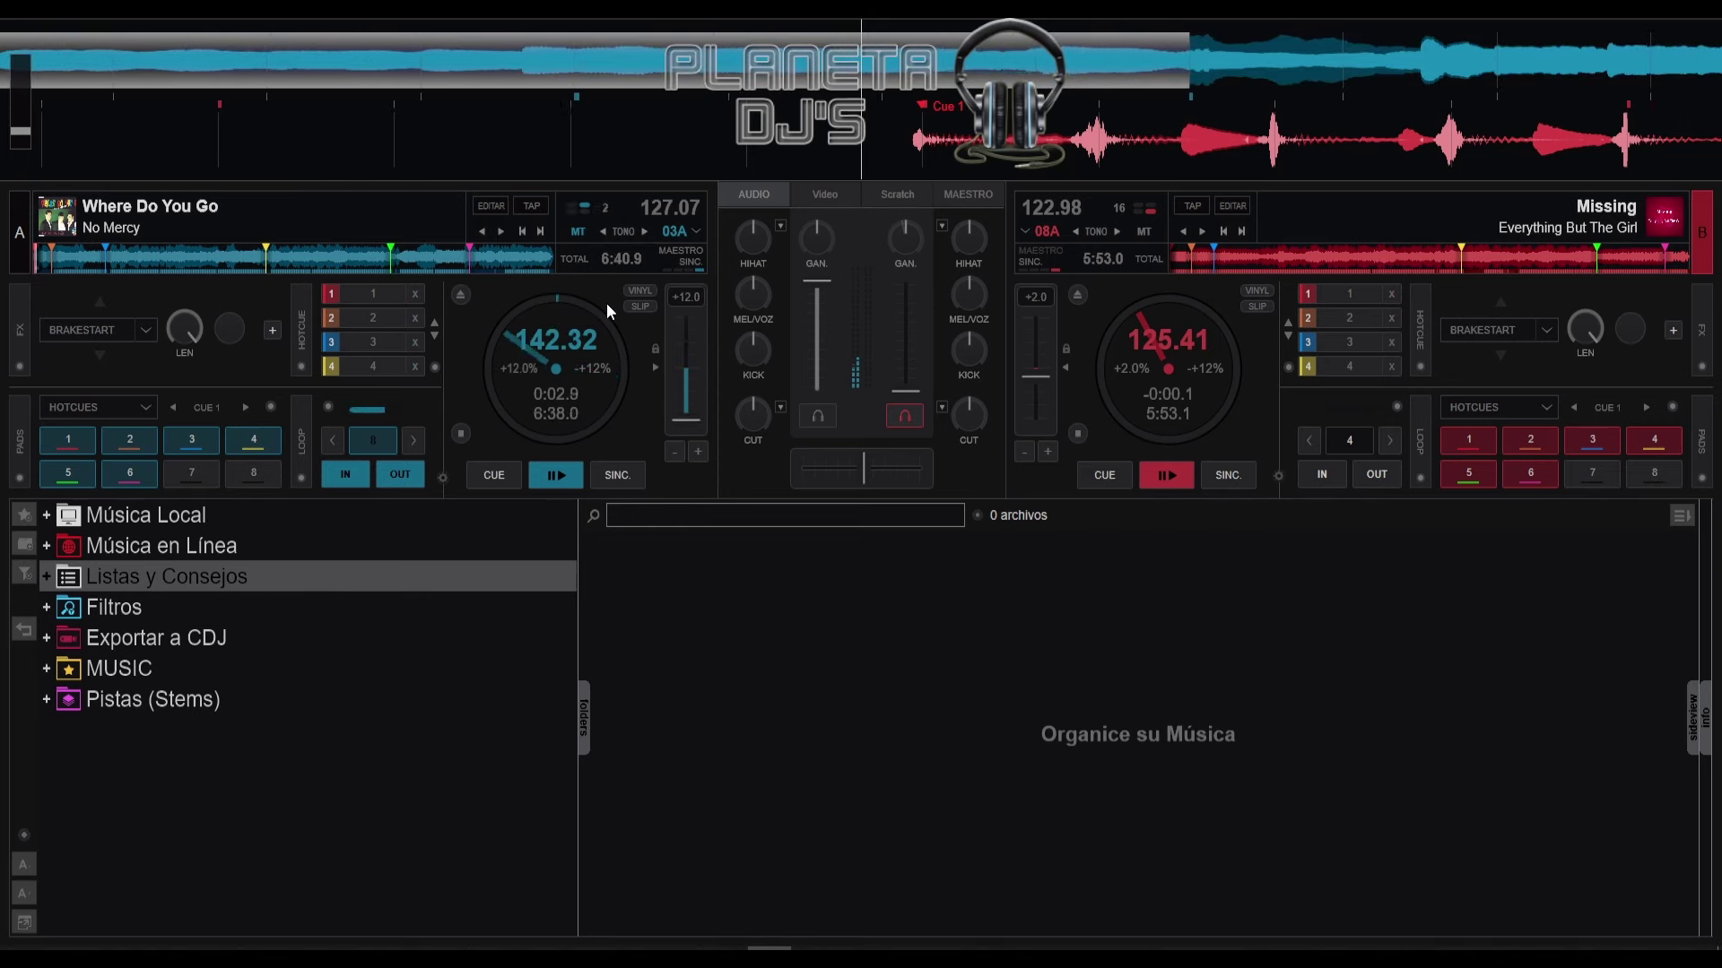
{"action": "key", "text": "1"}
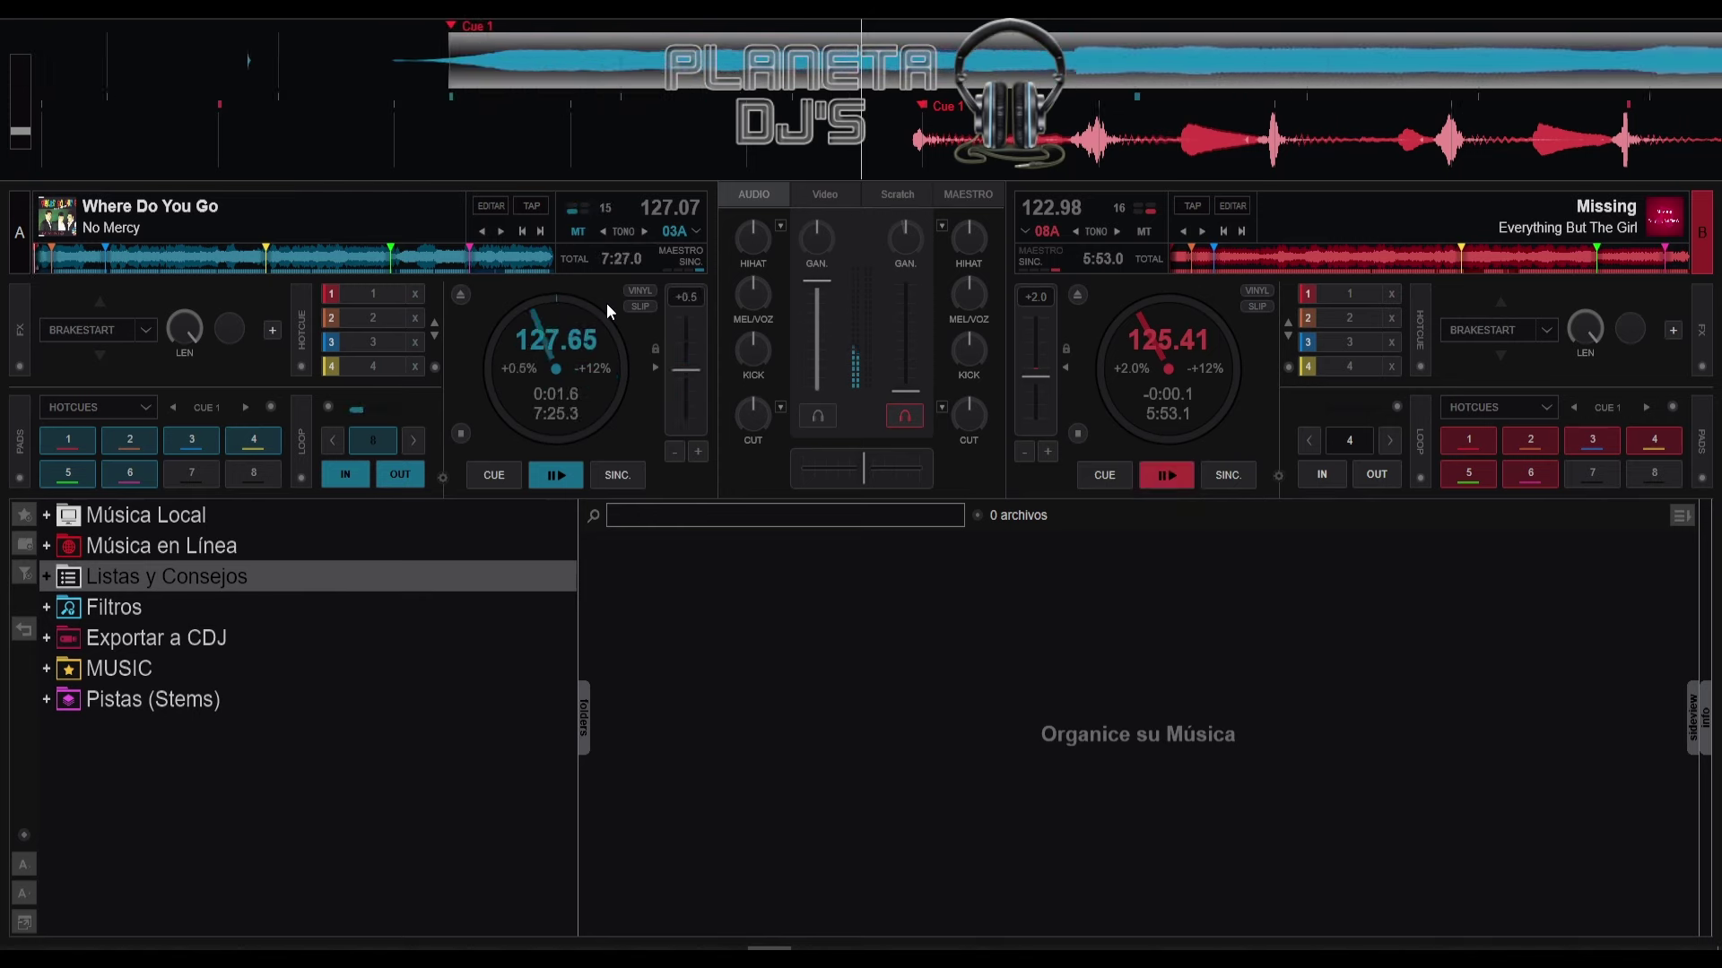
{"action": "key", "text": "c"}
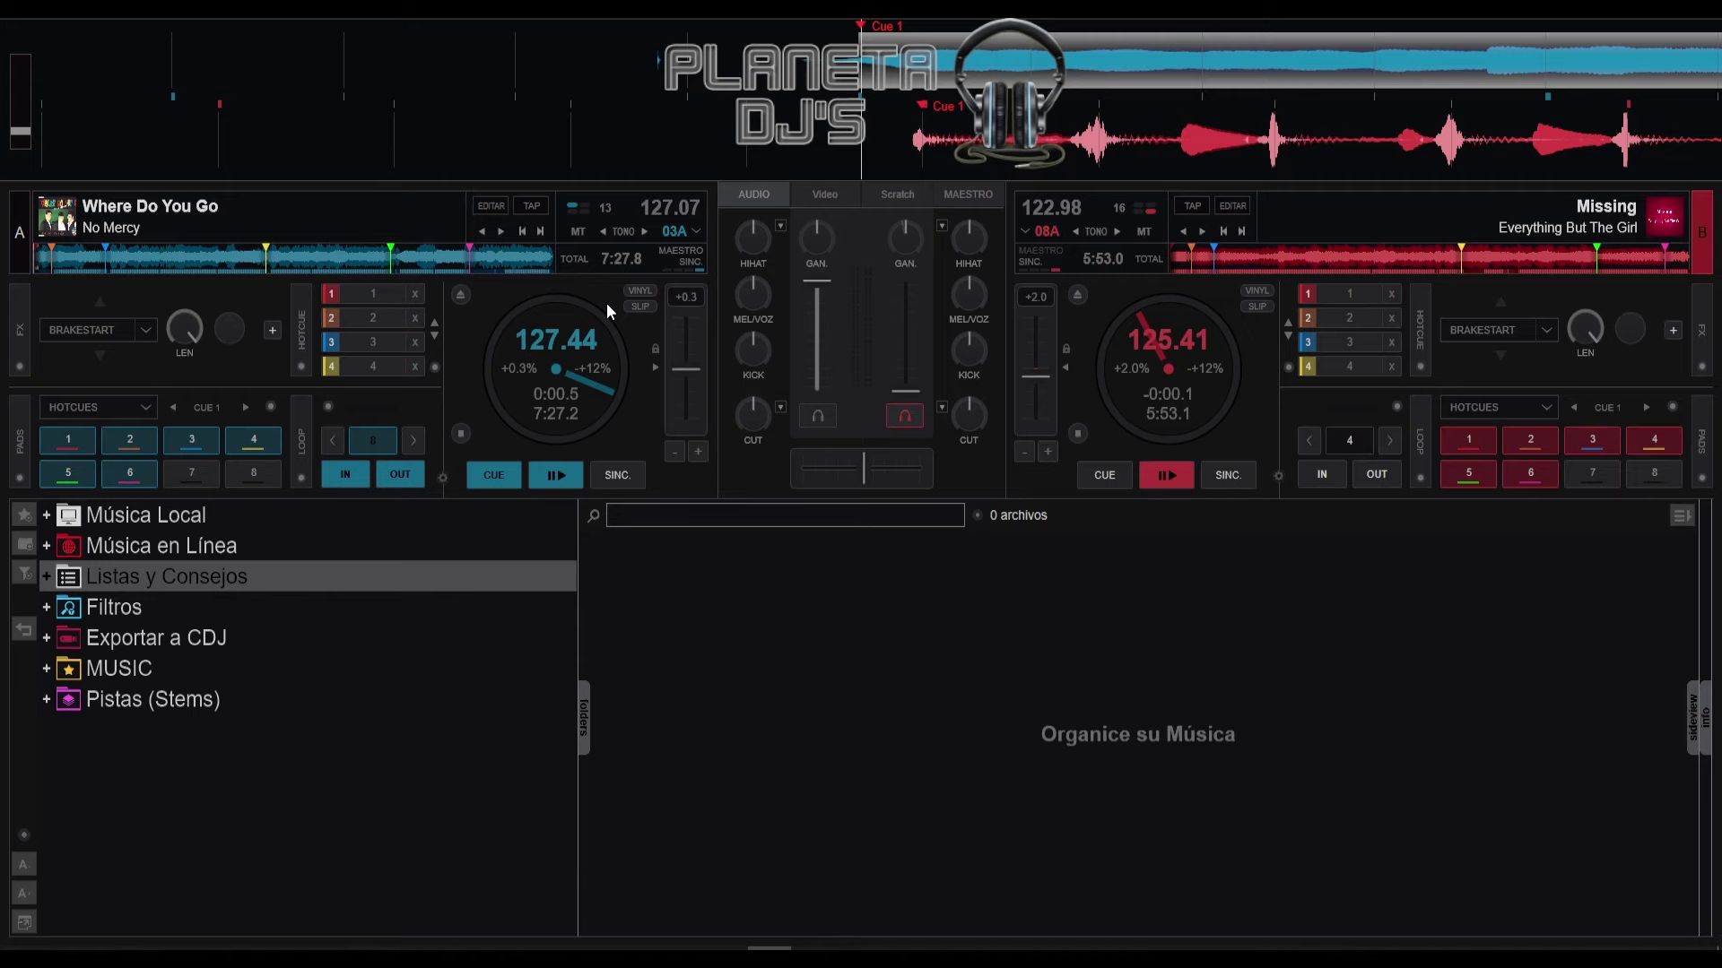
Step: Jump through hot cues 1 to 6 of Where Do You Go on deck A
{"action": "key", "text": "1"}
{"action": "key", "text": "2"}
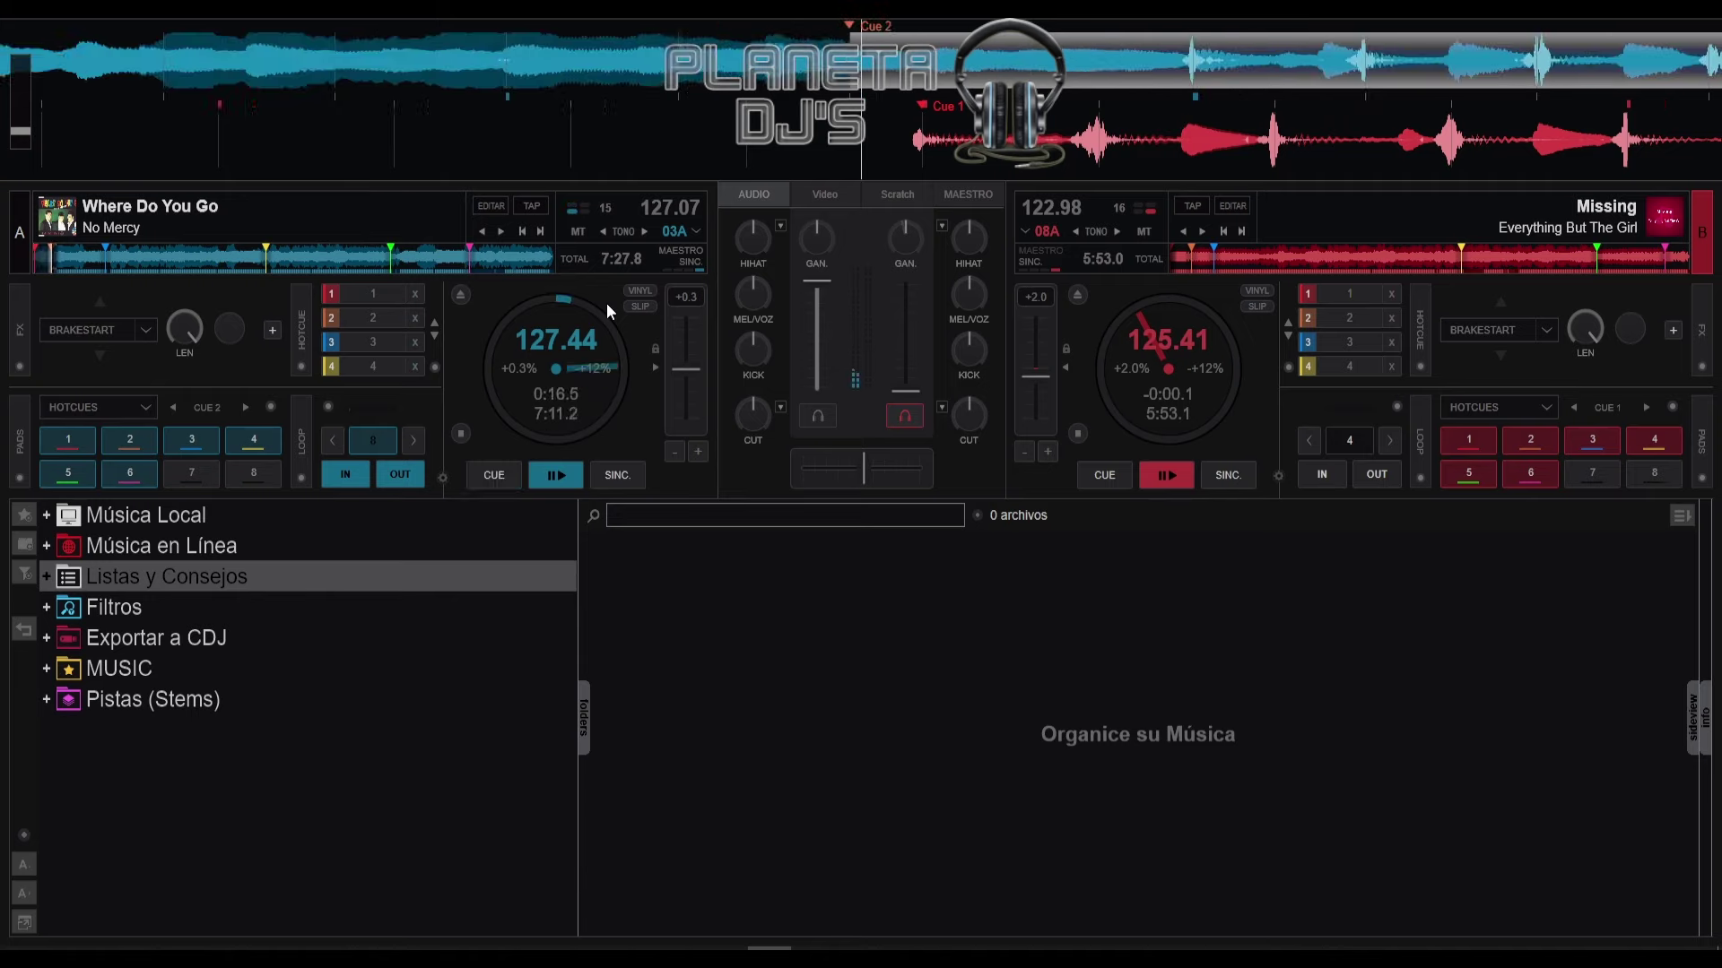
{"action": "key", "text": "3"}
{"action": "key", "text": "4"}
{"action": "key", "text": "6"}
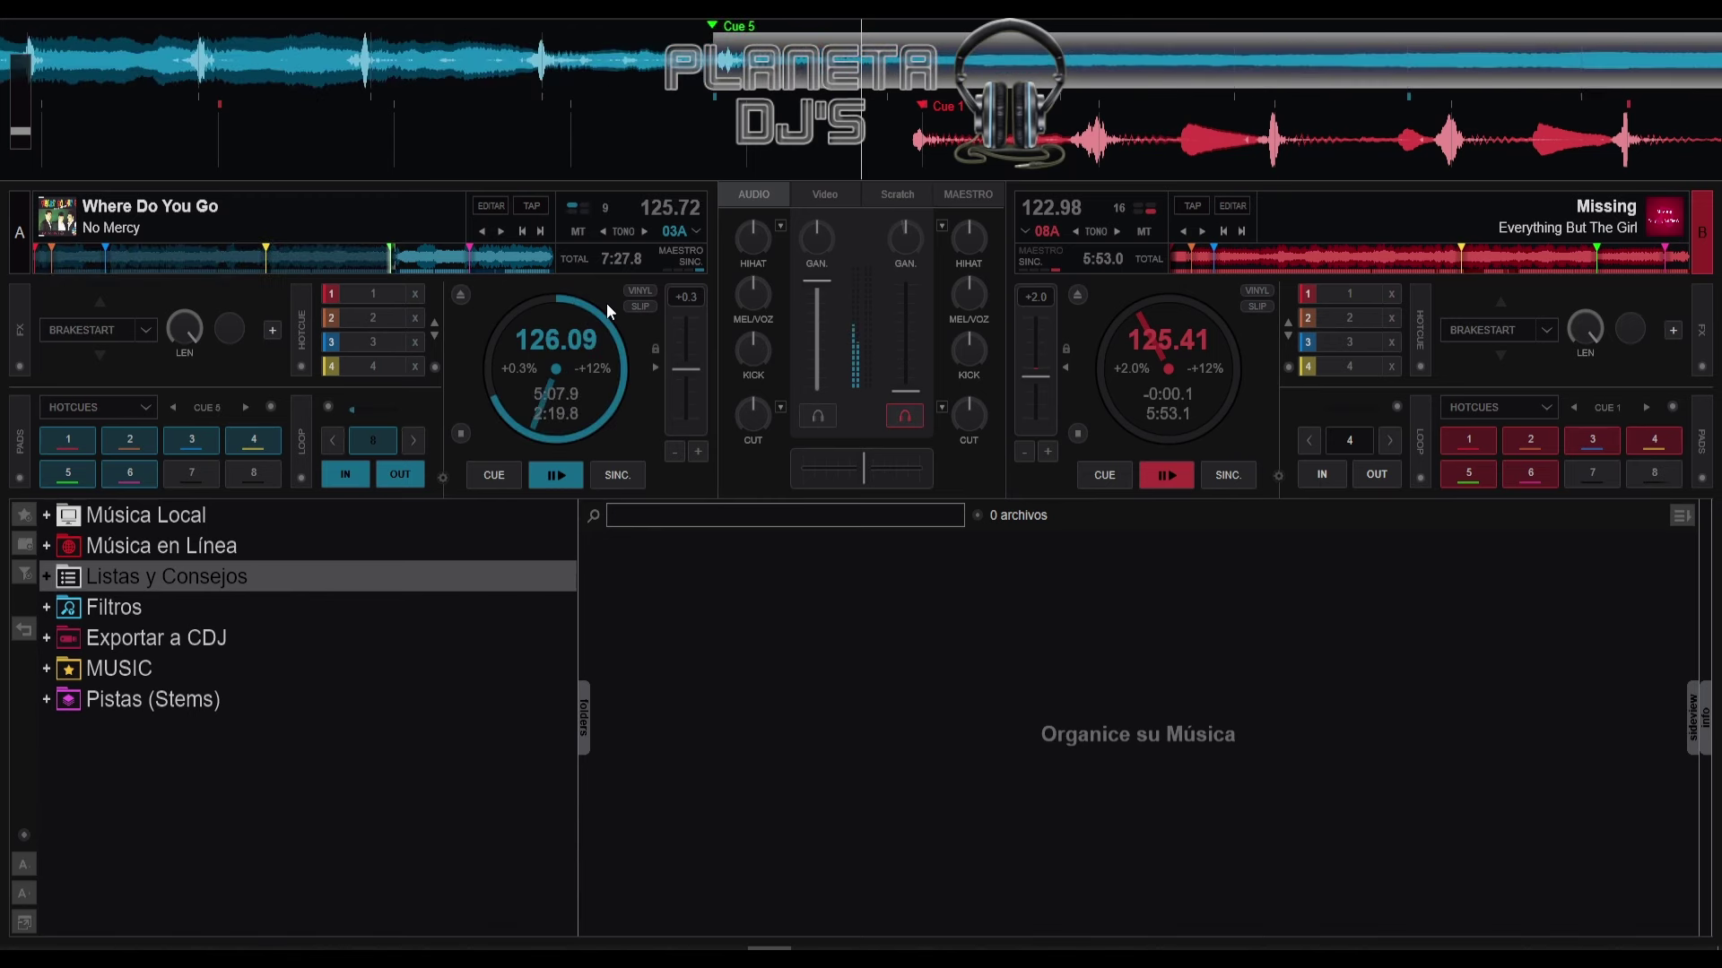
{"action": "key", "text": "6"}
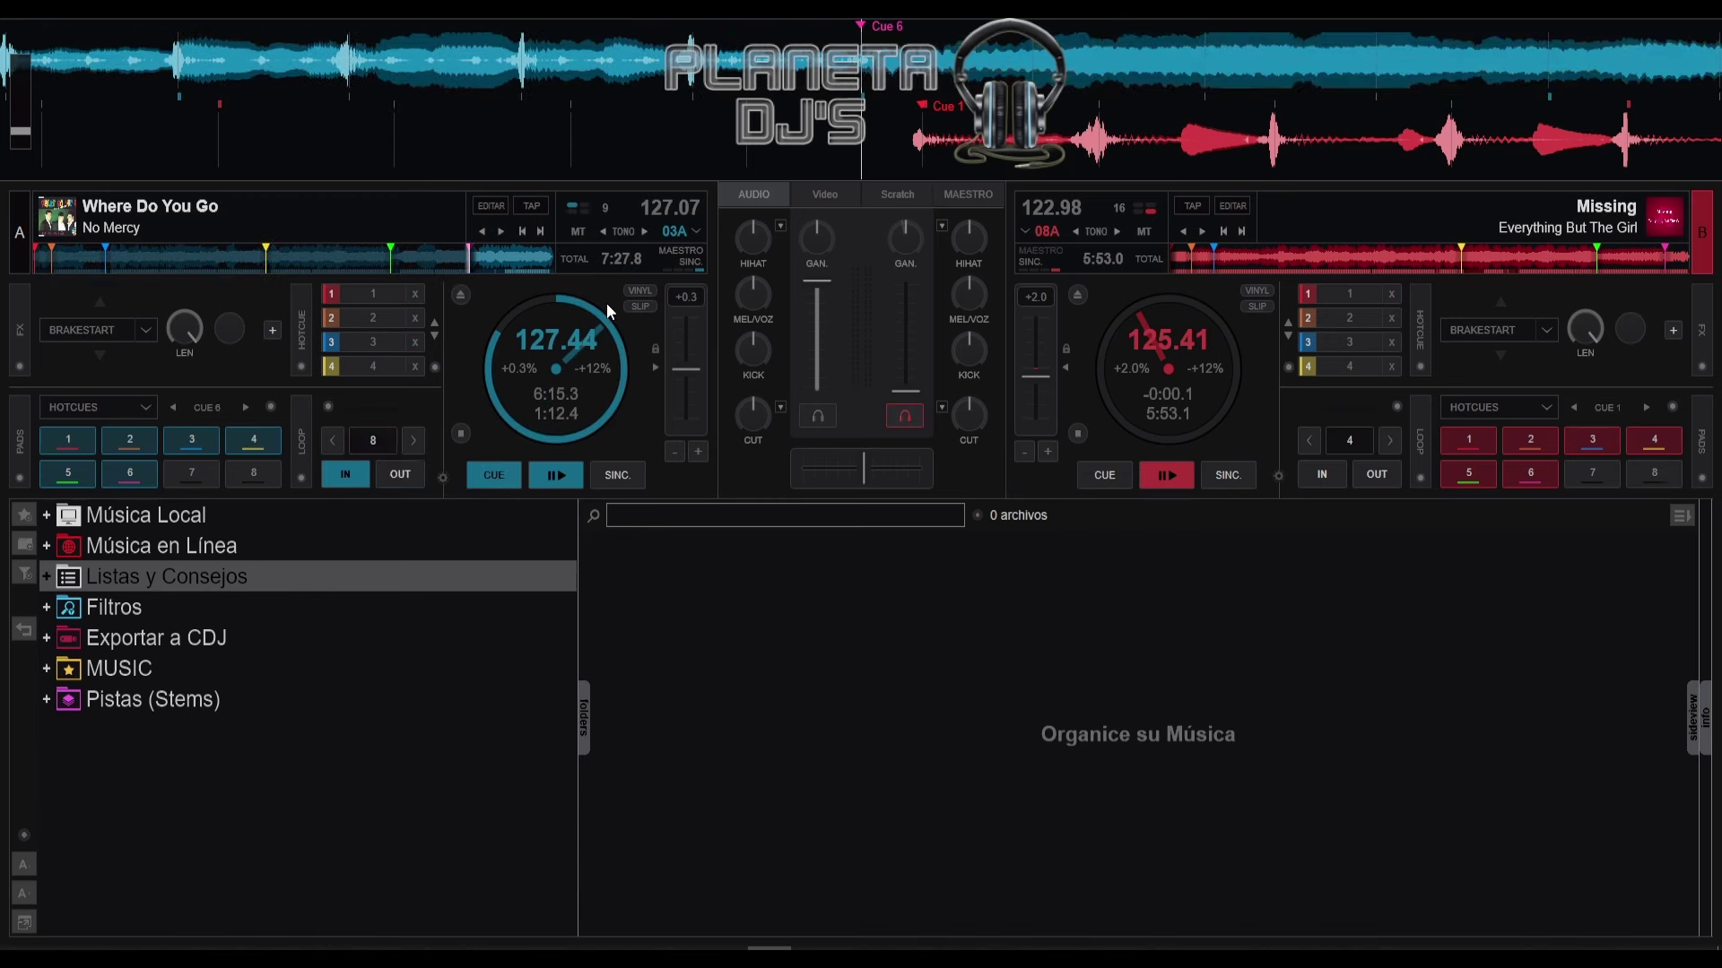
Step: Play deck A from hot cue 3 and from hot cue 2, leaving the track stopped at Cue 2
{"action": "key", "text": "3"}
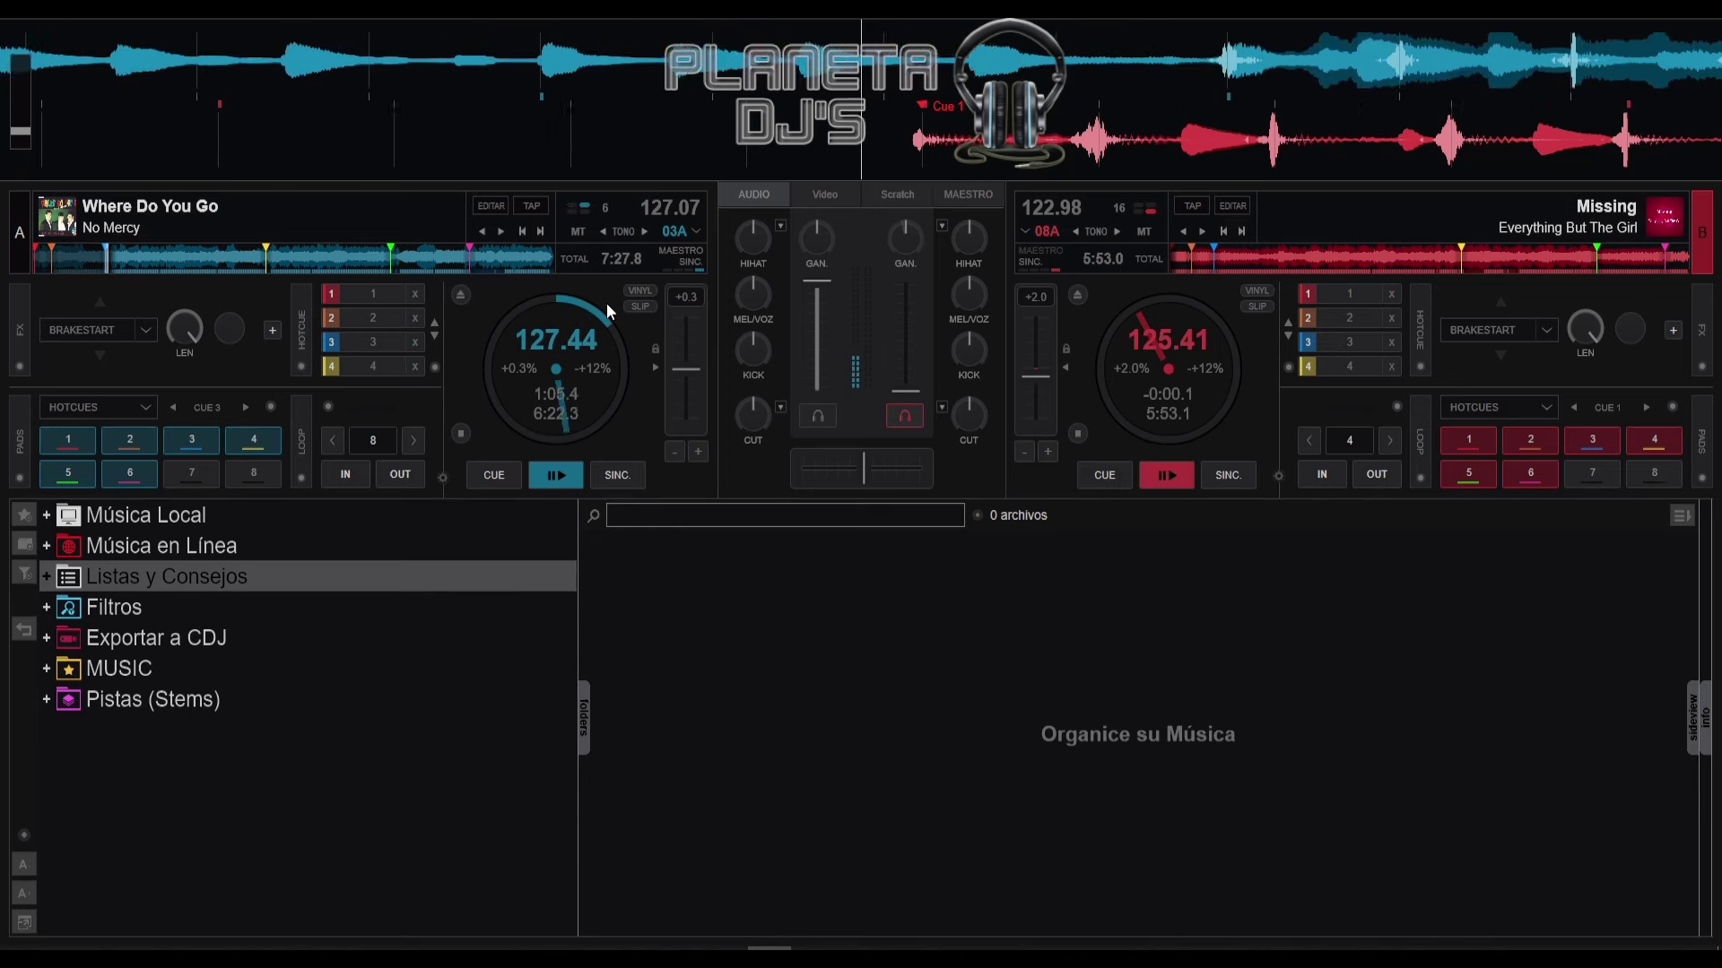
{"action": "key", "text": "2"}
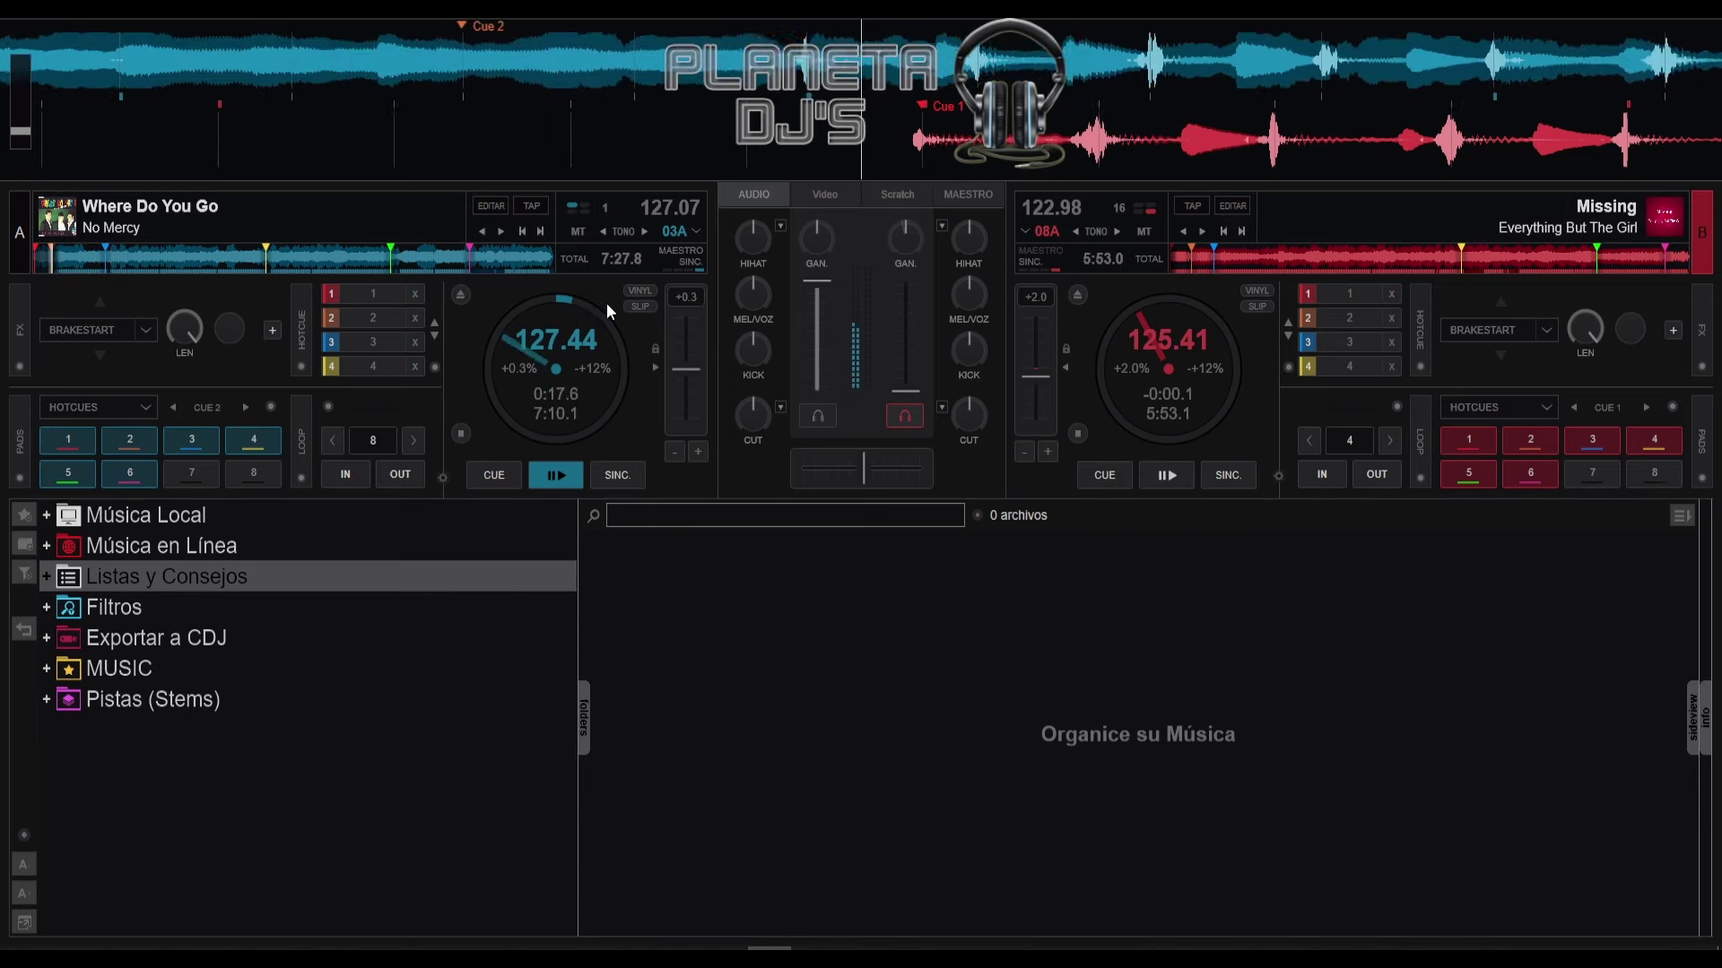
{"action": "key", "text": "2"}
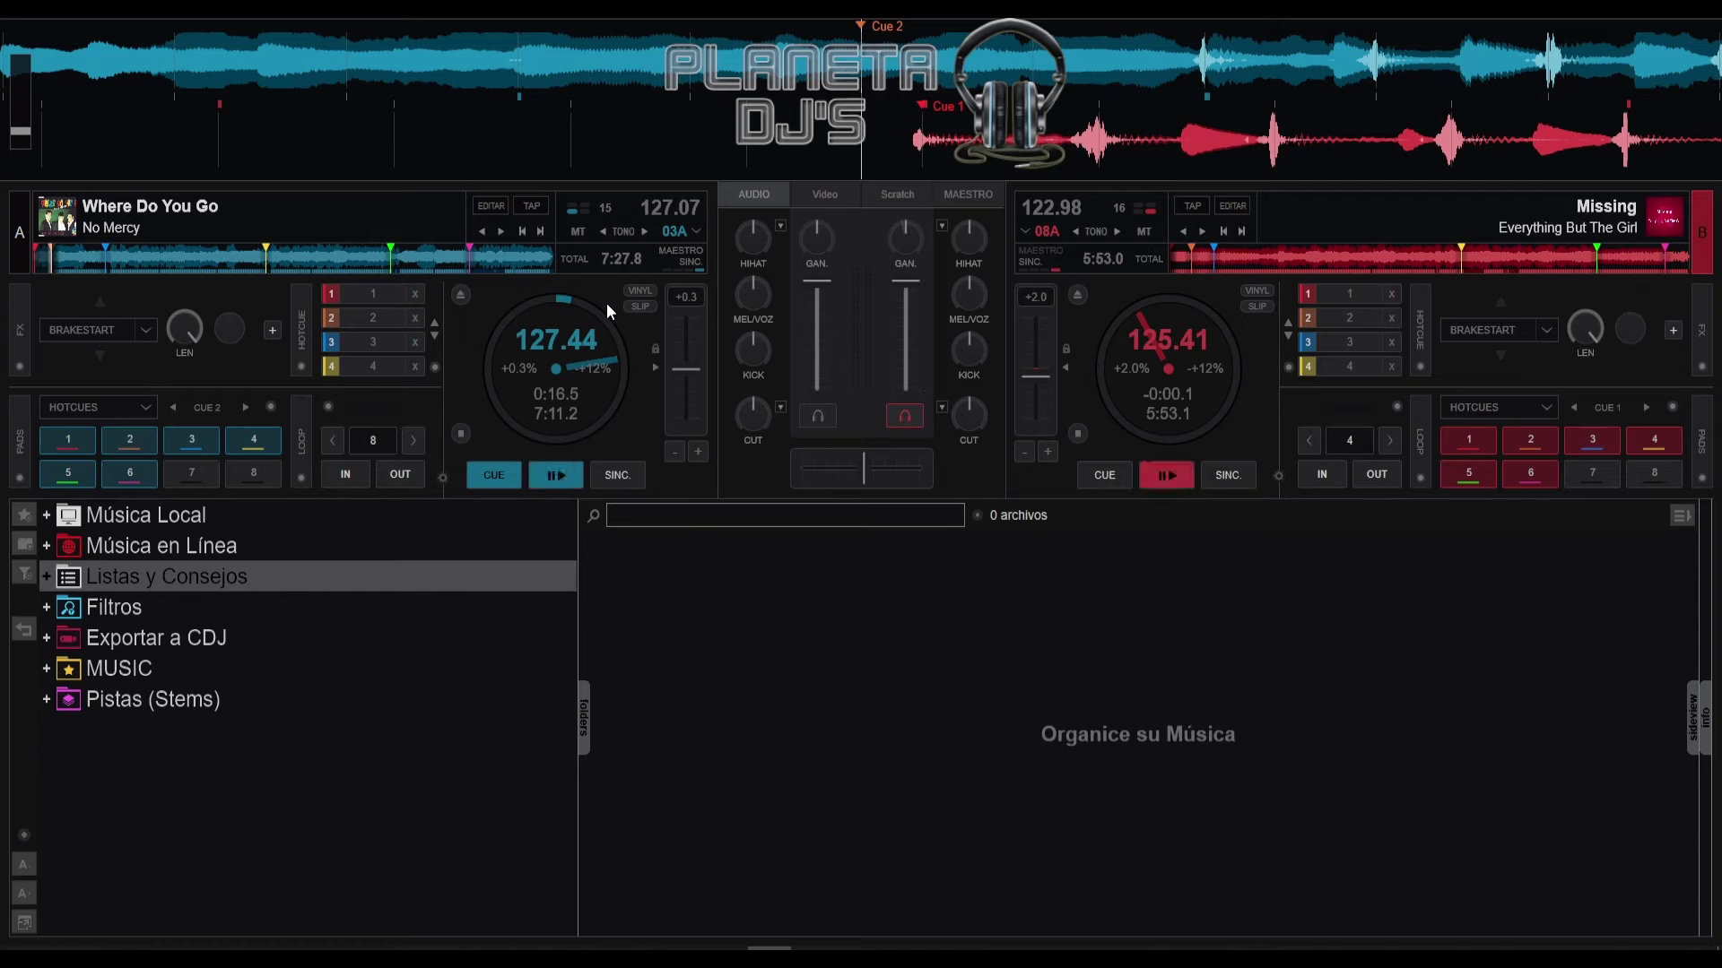
Step: Position deck B at Cue 6 and deck A at Cue 1
{"action": "key", "text": "5"}
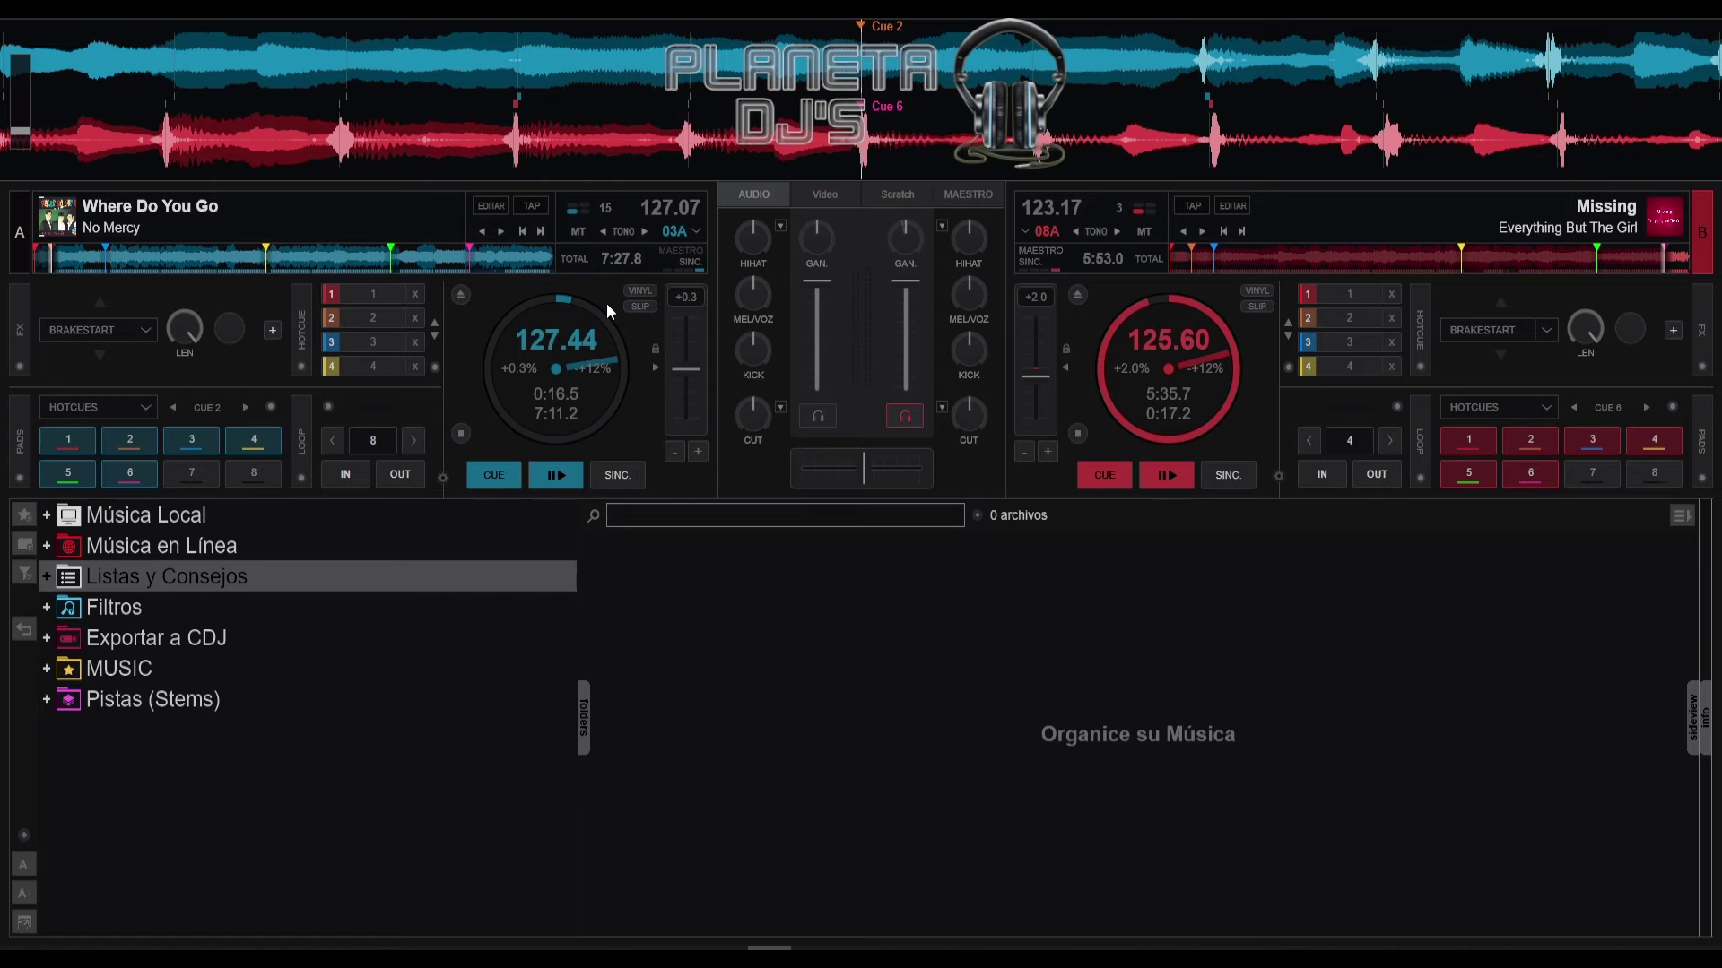
{"action": "key", "text": "1"}
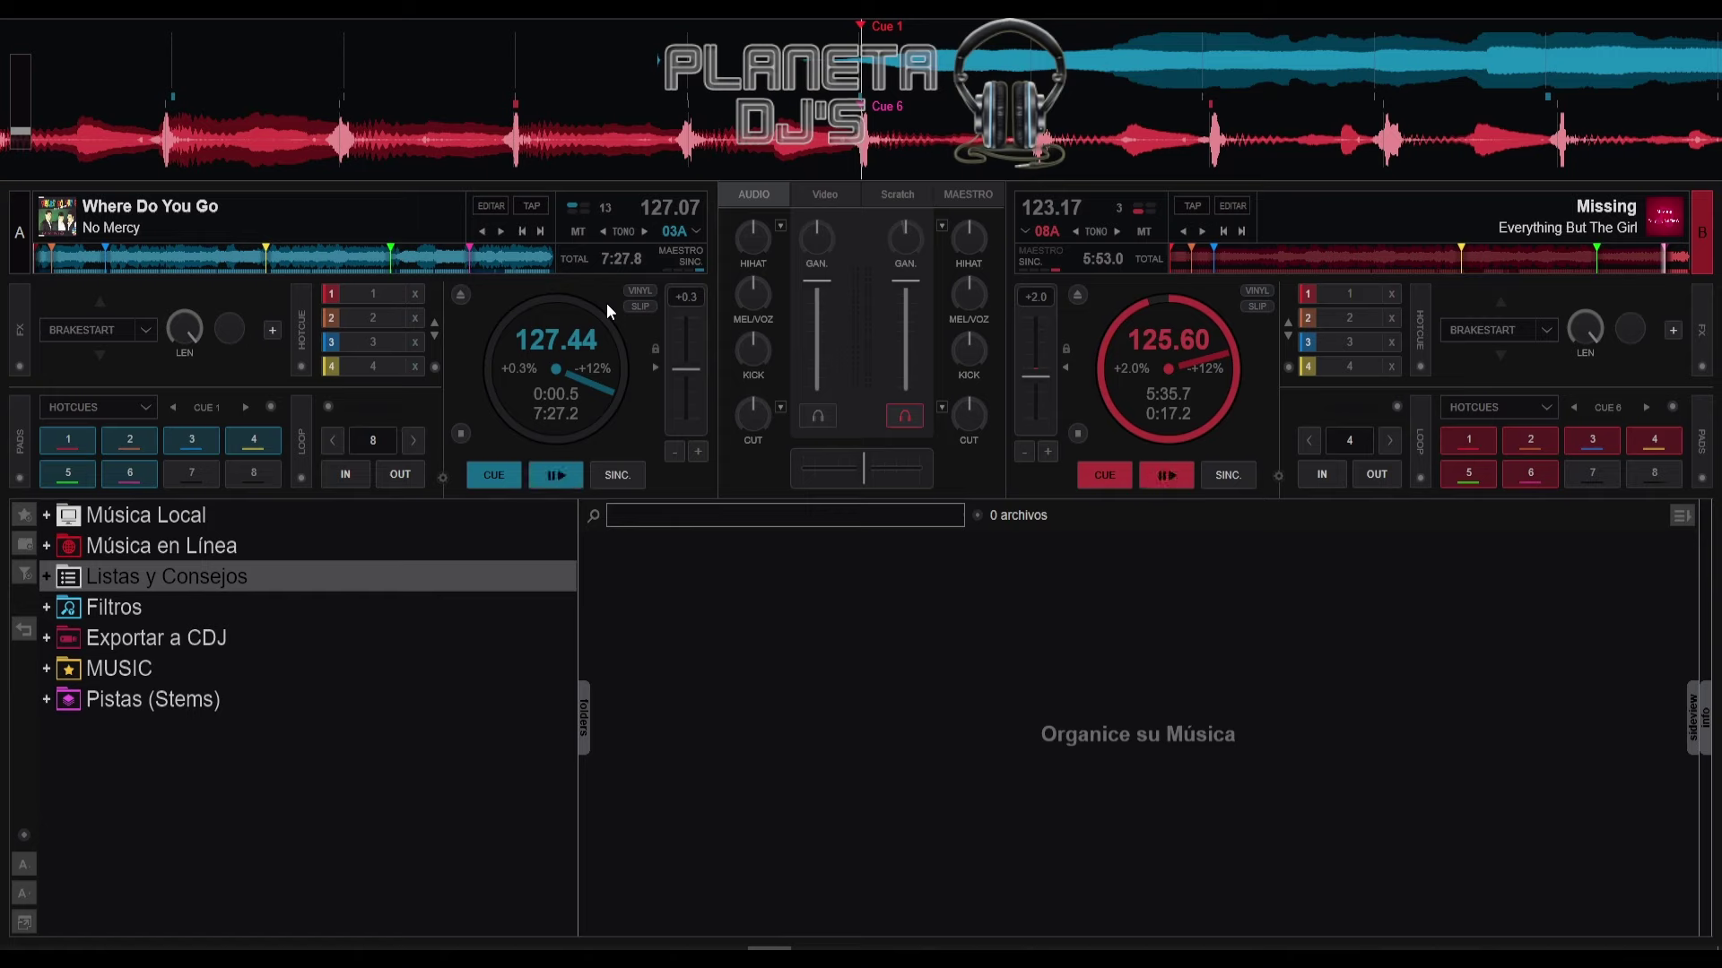
Step: Play deck A from Cue 1, return it to Cue 1, and match its tempo to deck B at 125.60 BPM
{"action": "key", "text": "space"}
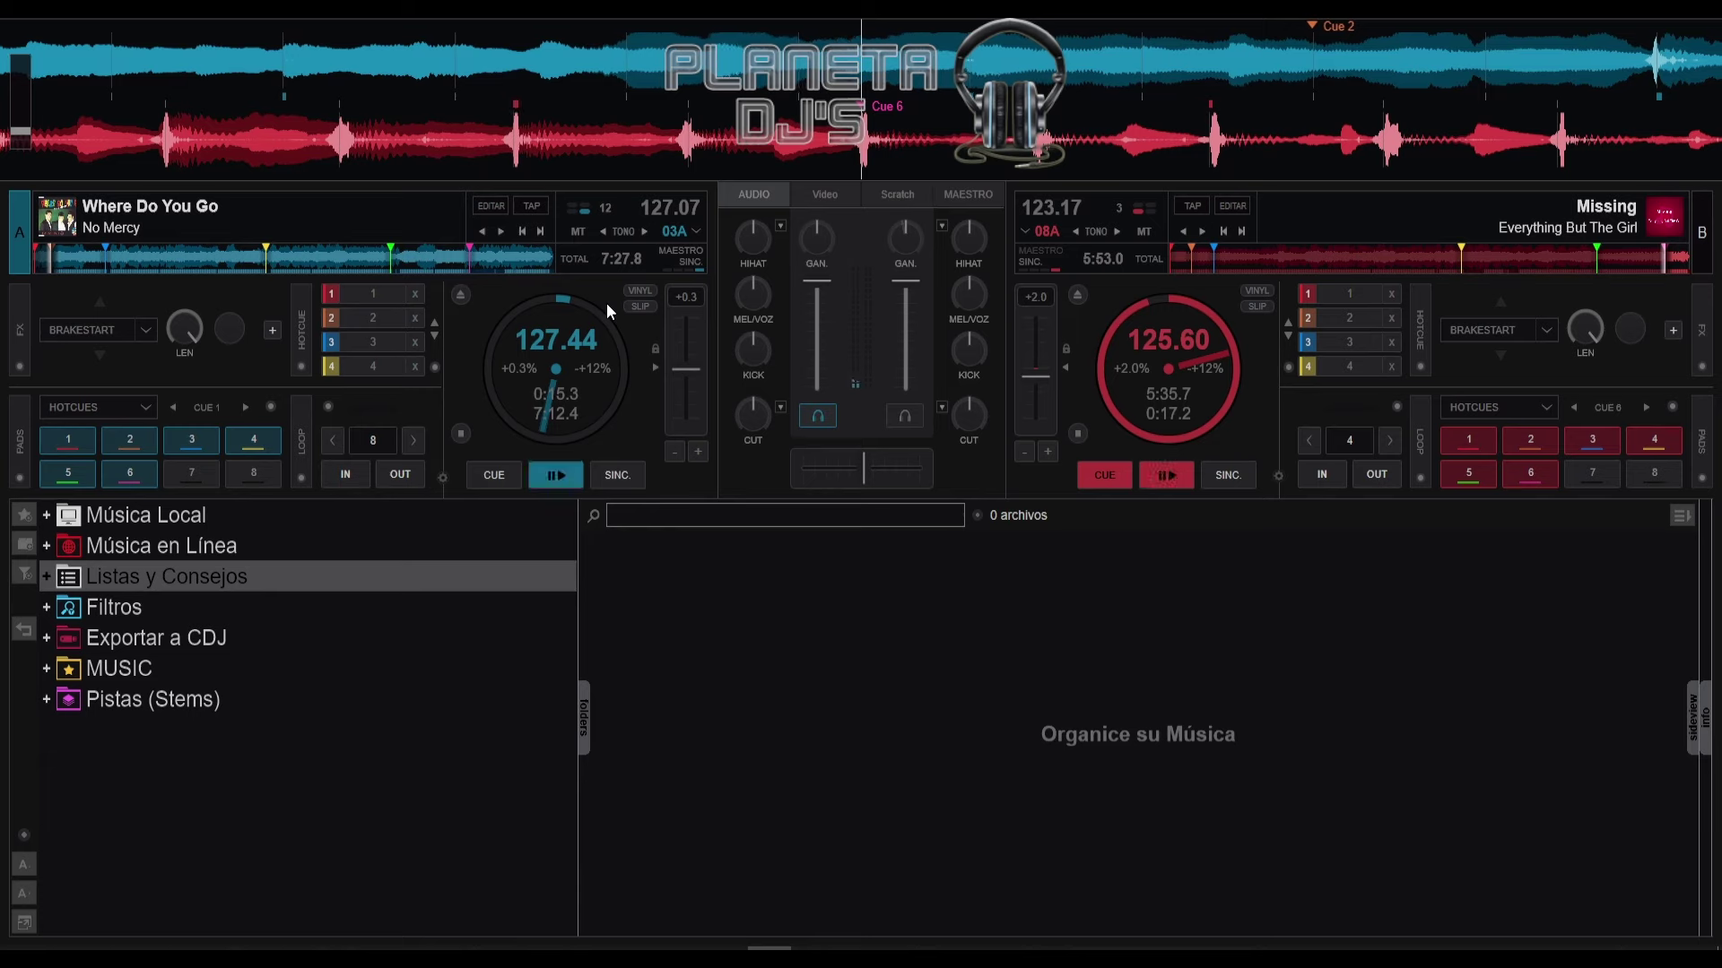
{"action": "key", "text": "shift+Home"}
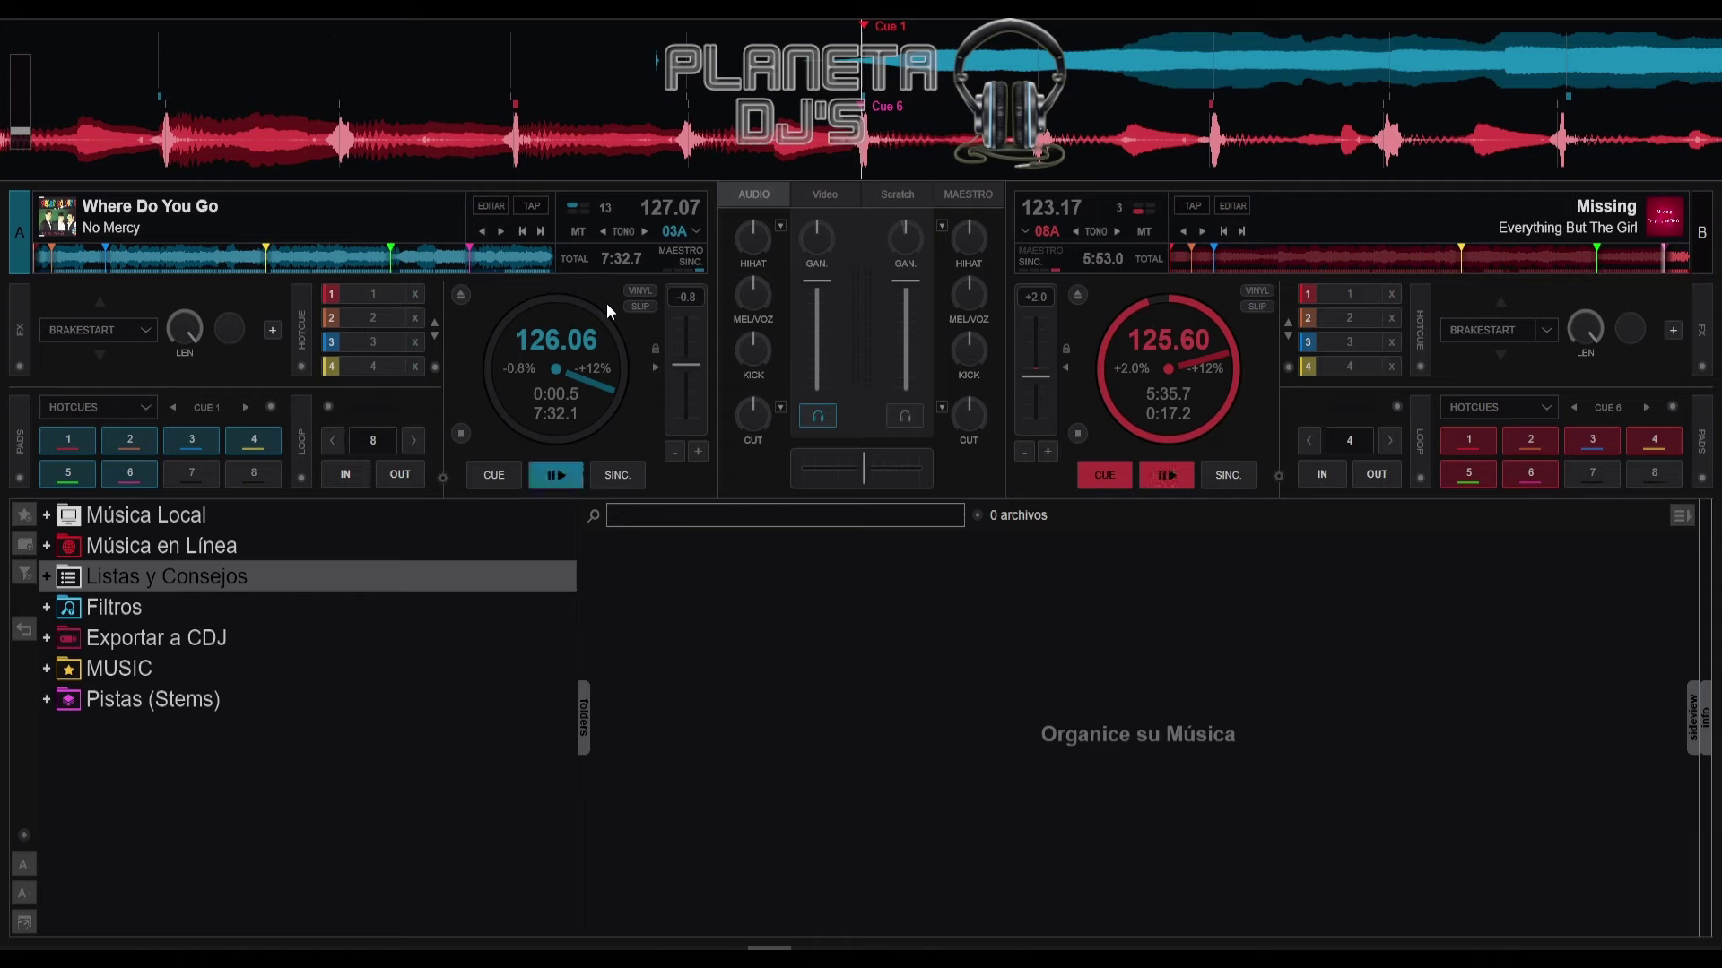
{"action": "key", "text": "s"}
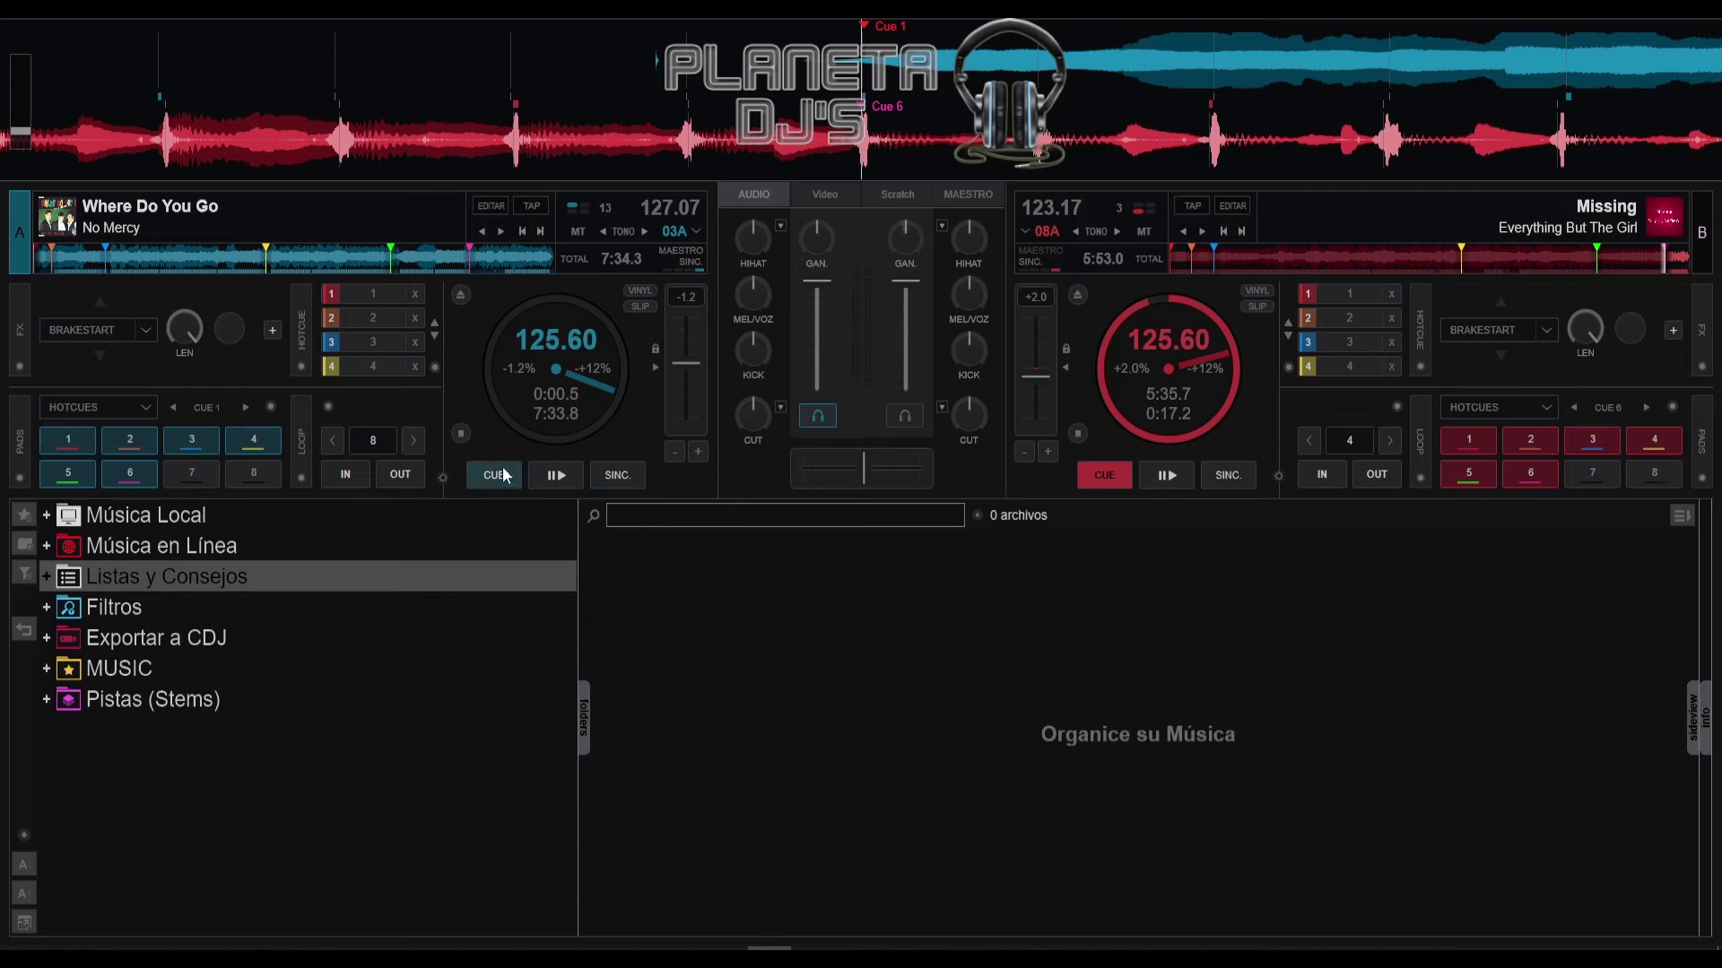
Step: Check deck A's sync and automatic pitch lock options, leaving them as they are
{"action": "left_click", "coordinate": [443, 479]}
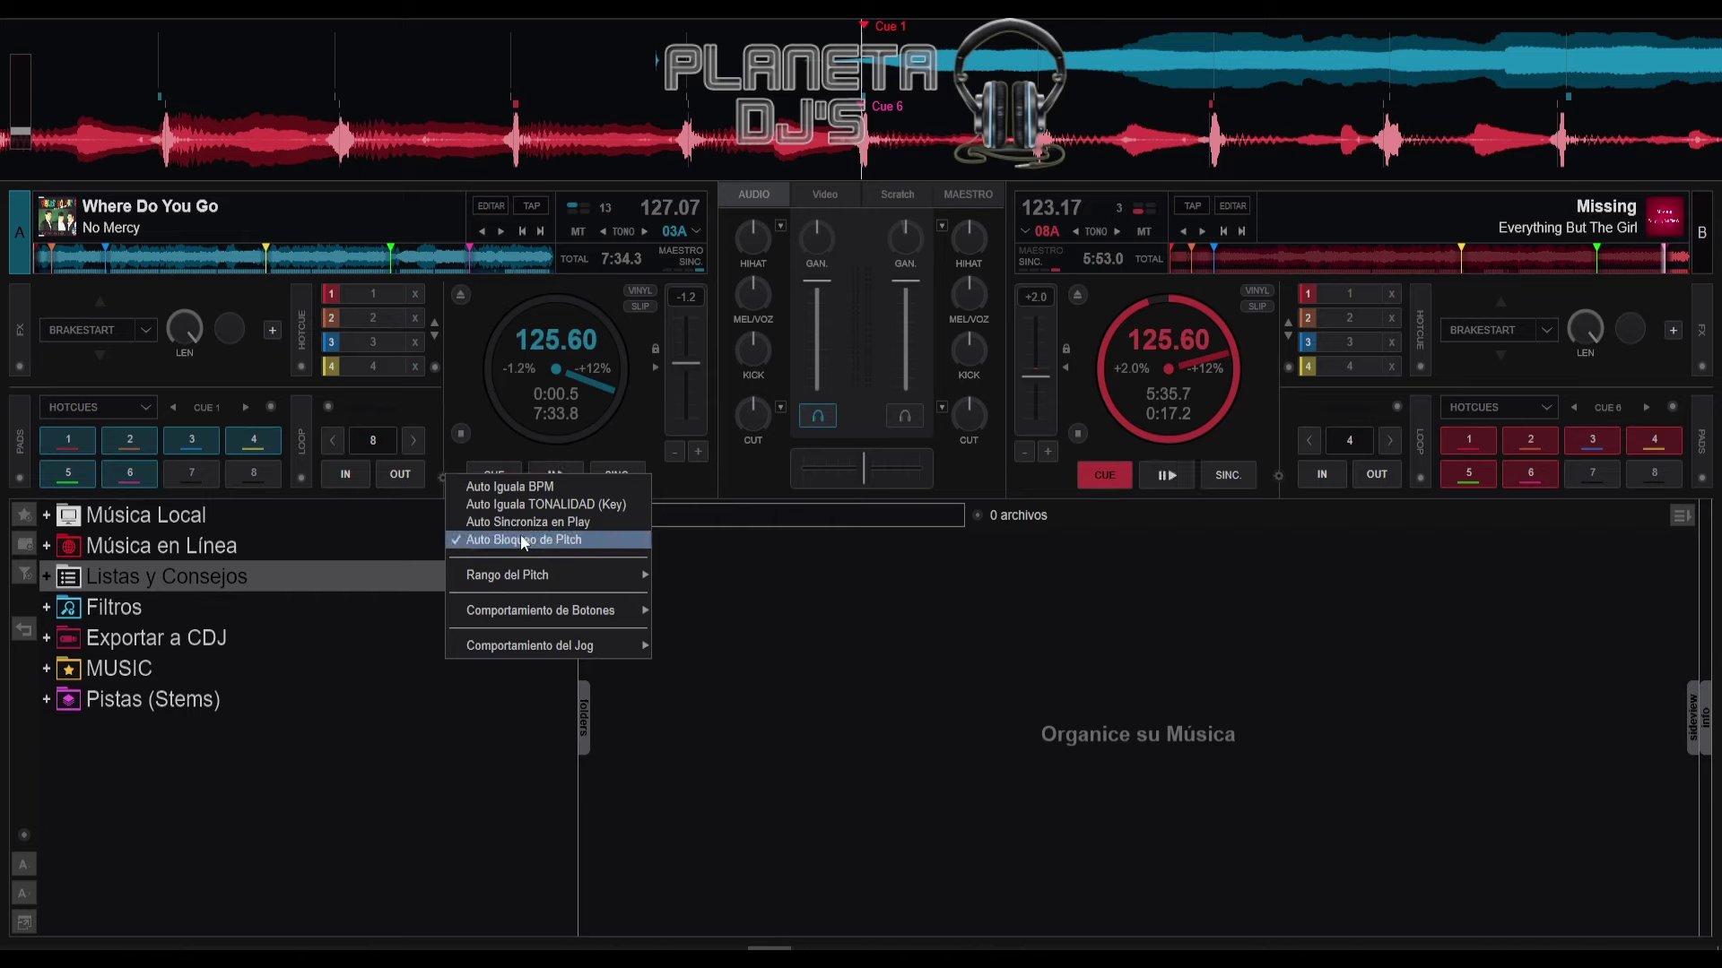
{"action": "left_click", "coordinate": [467, 396]}
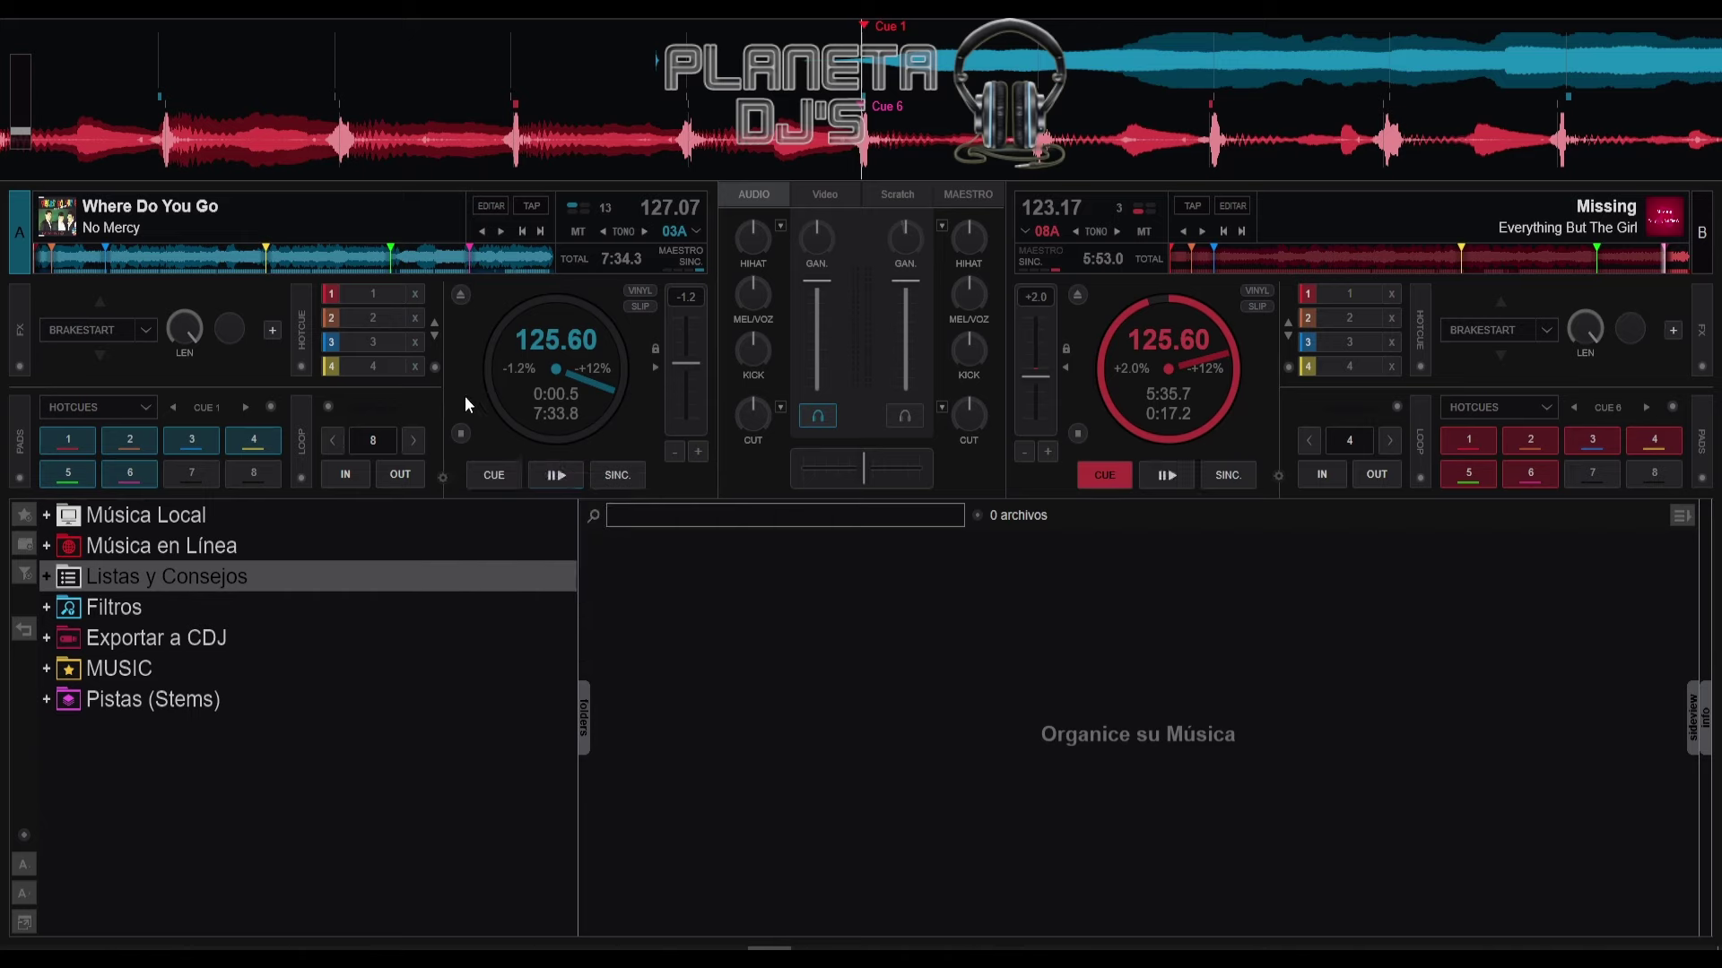
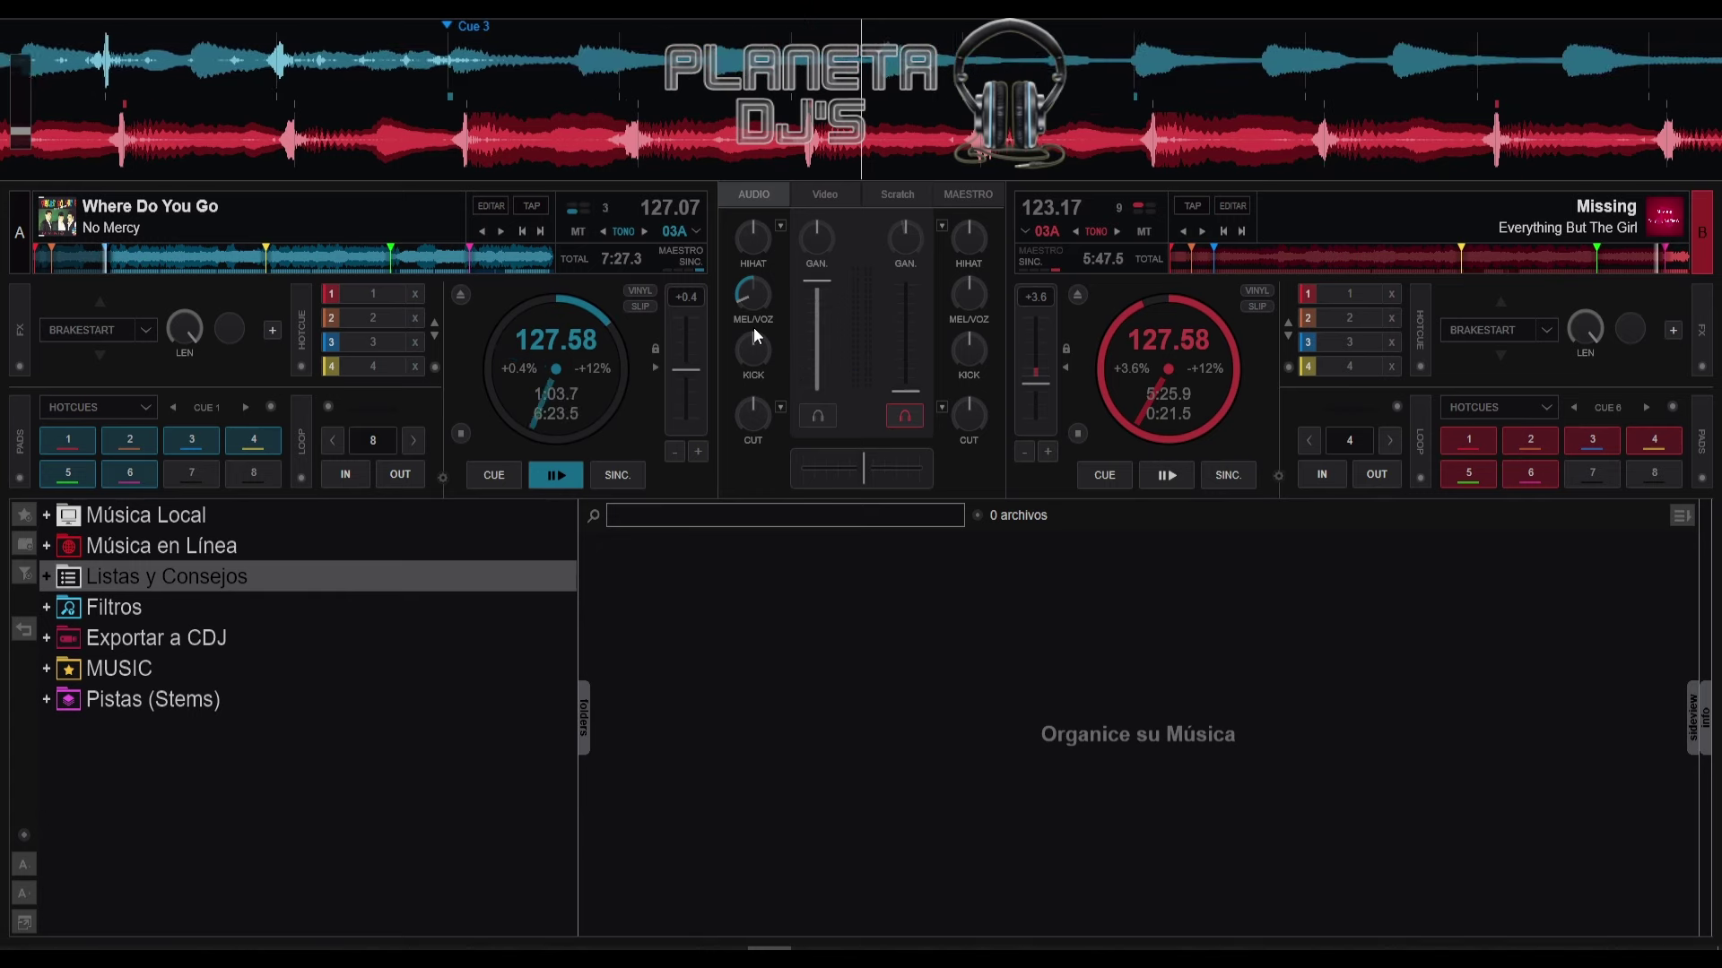
Step: Return deck A to Cue 1, play it while deck B waits at Cue 6, and bring it back to Cue 1
{"action": "key", "text": "c"}
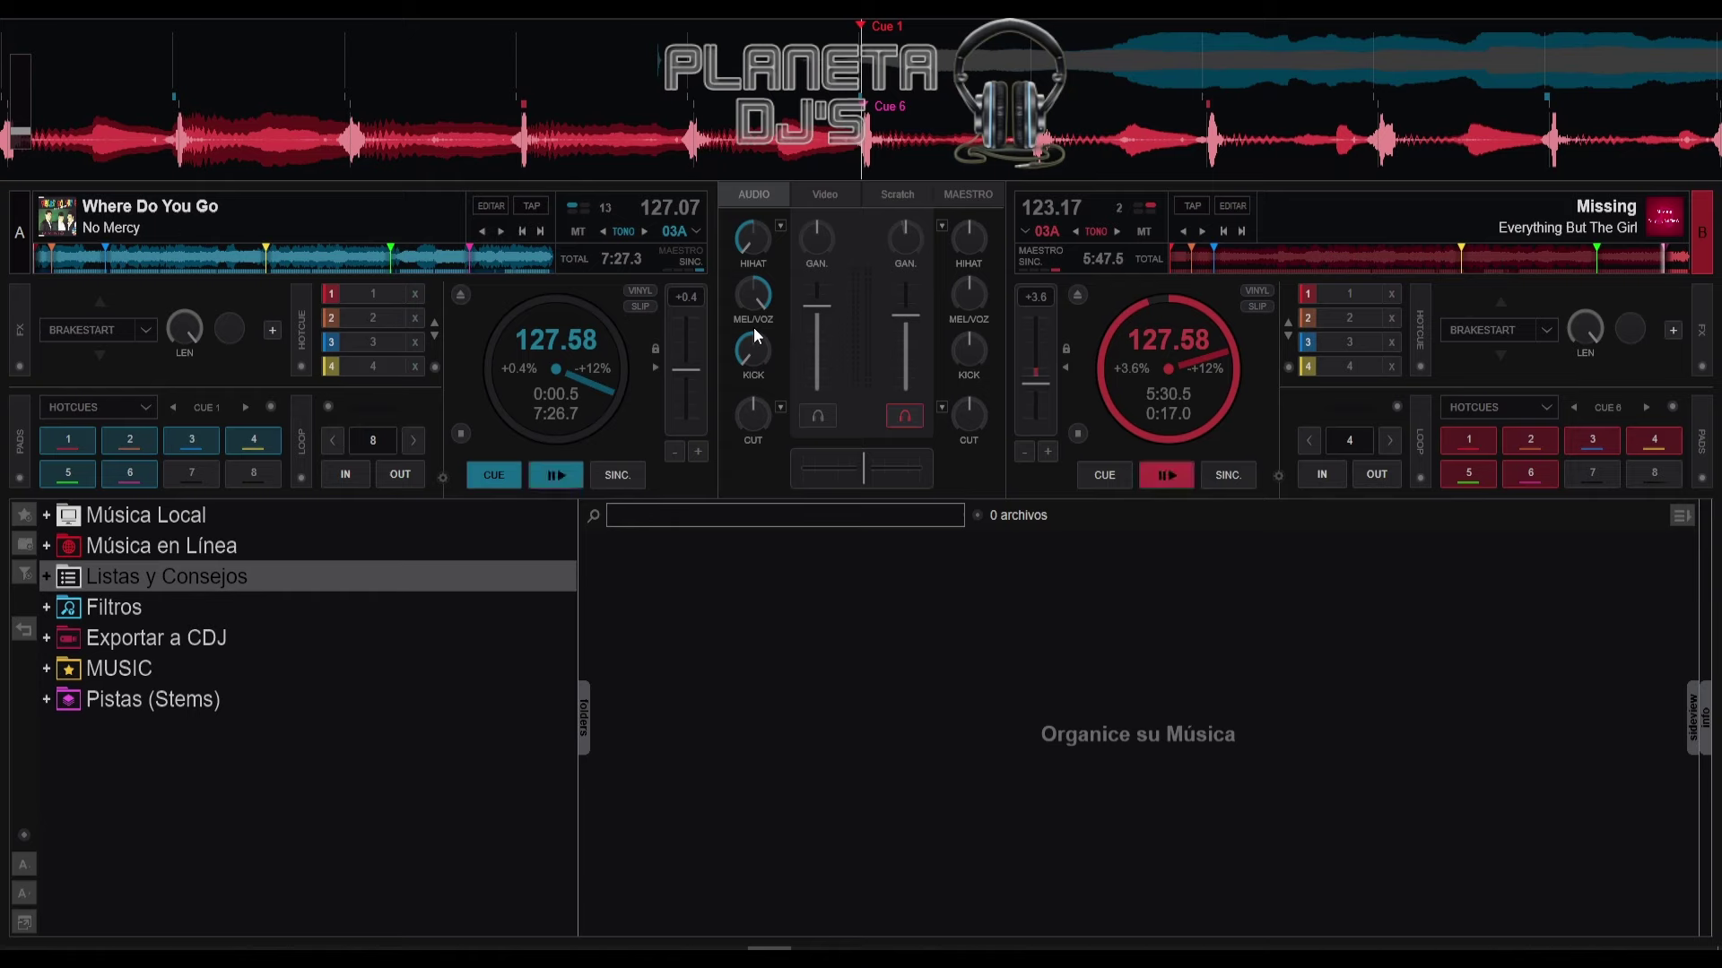
{"action": "key", "text": "space"}
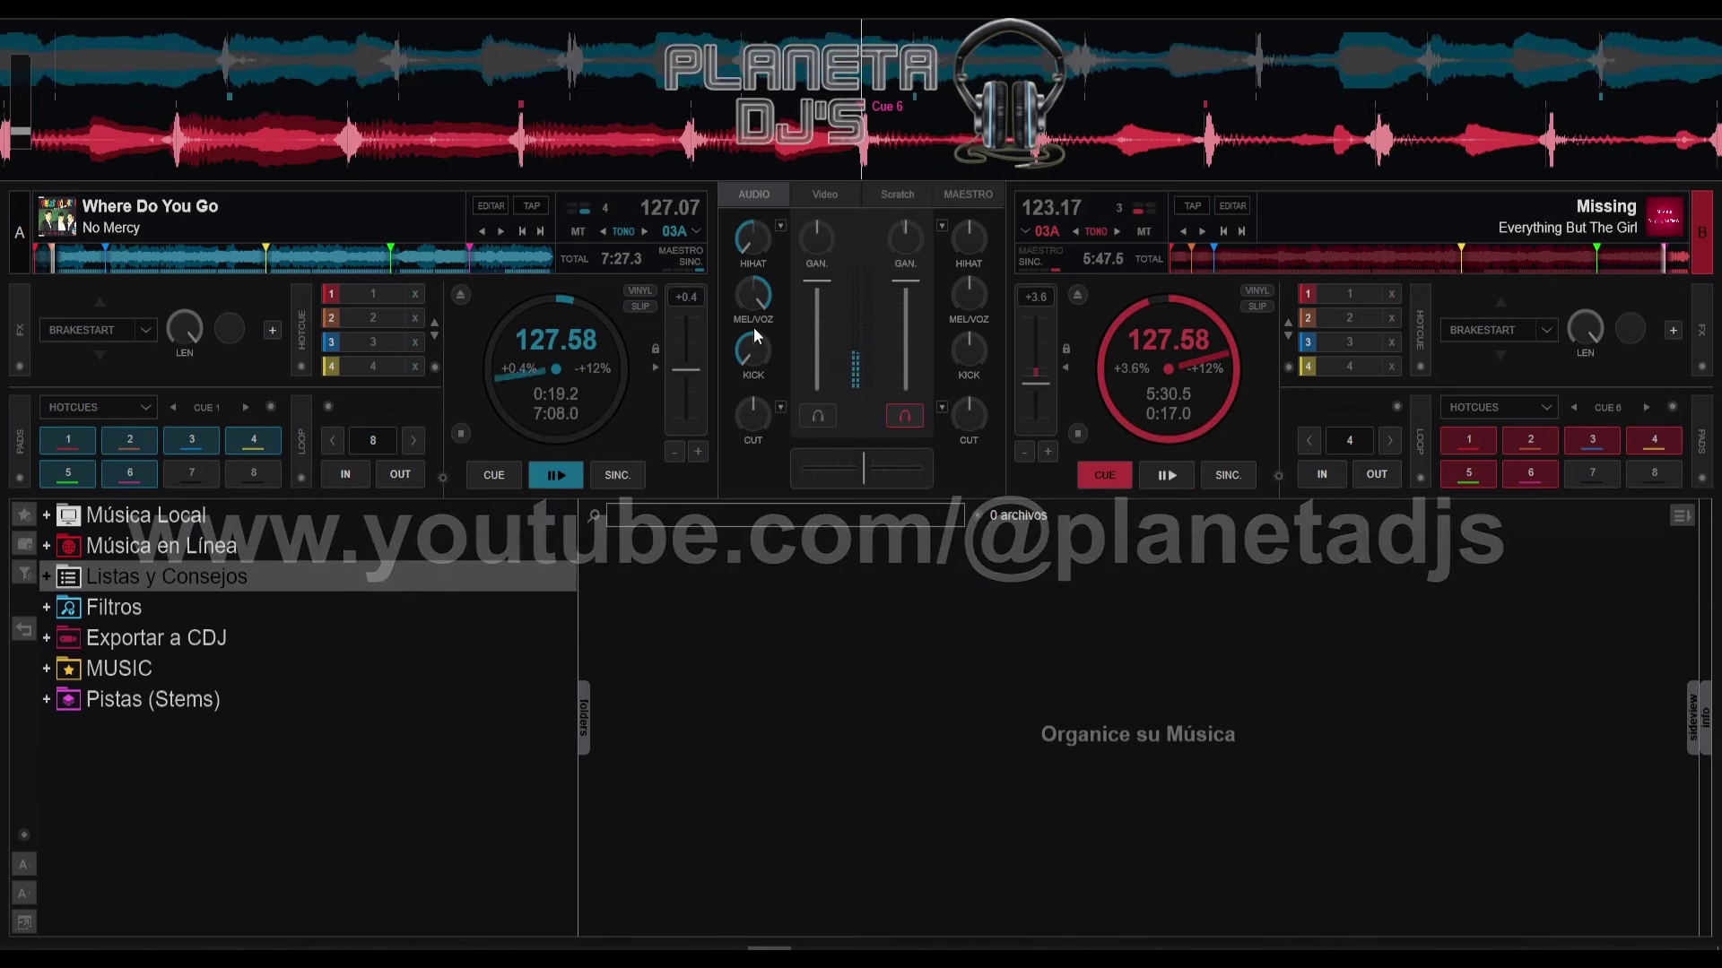
{"action": "key", "text": "space"}
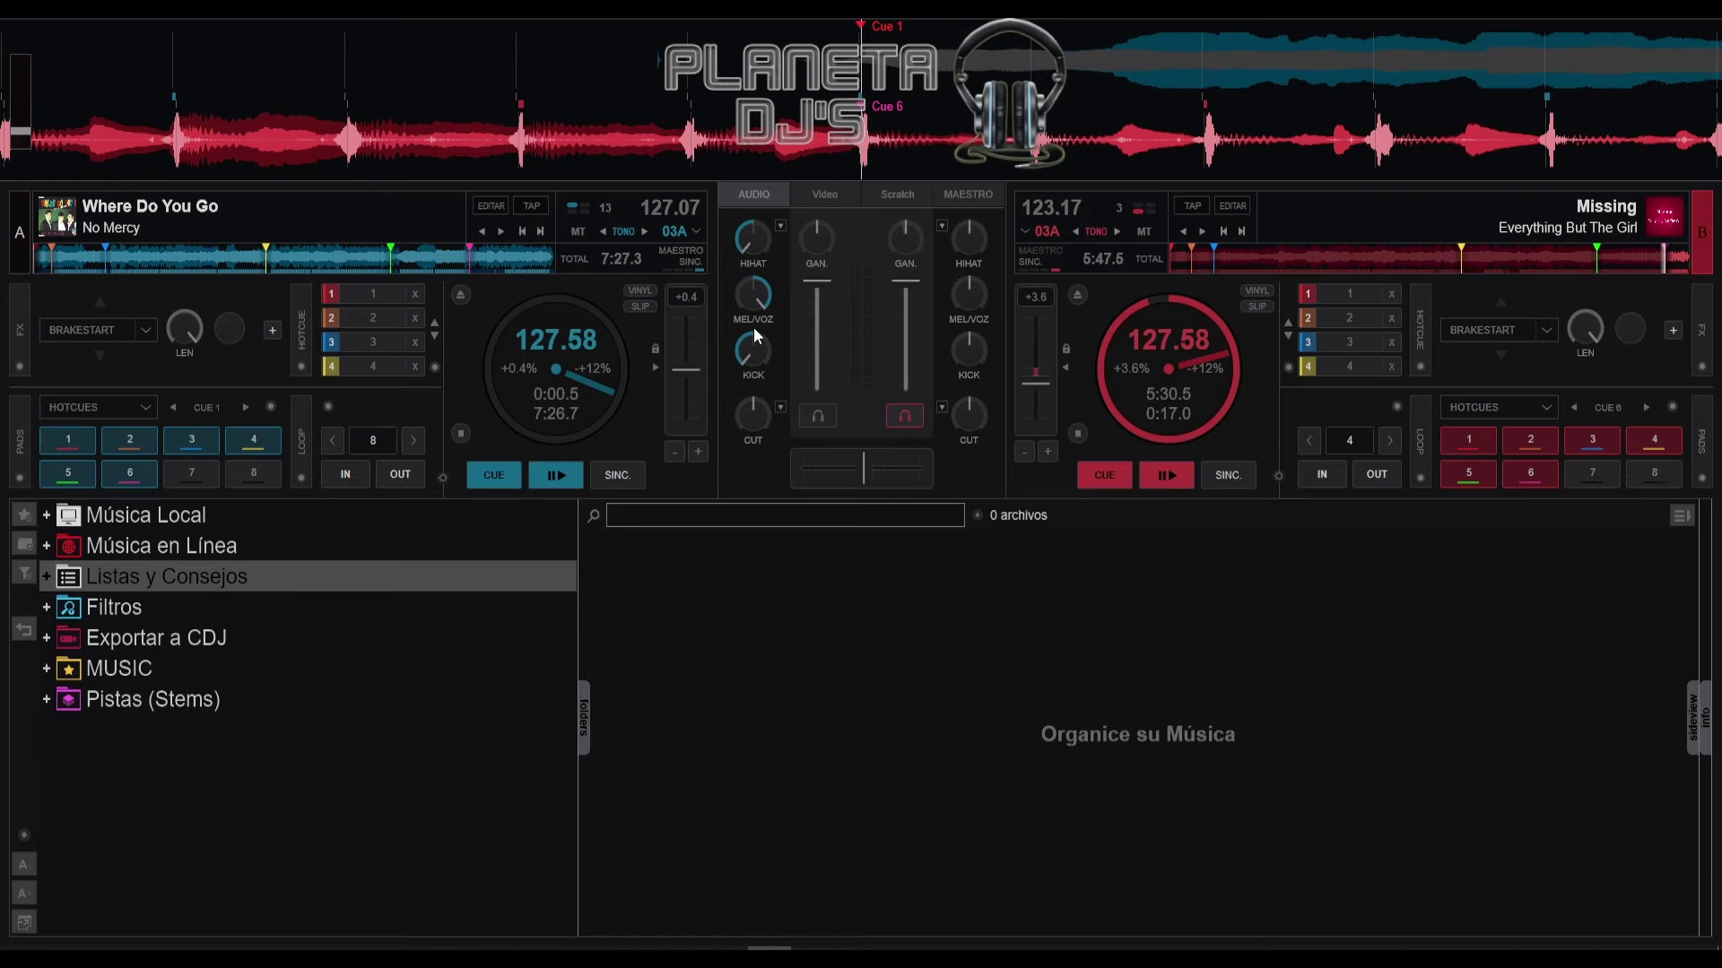
Step: Move deck B's playback position to about 5:25.5 and play it together with deck A
{"action": "key", "text": "space"}
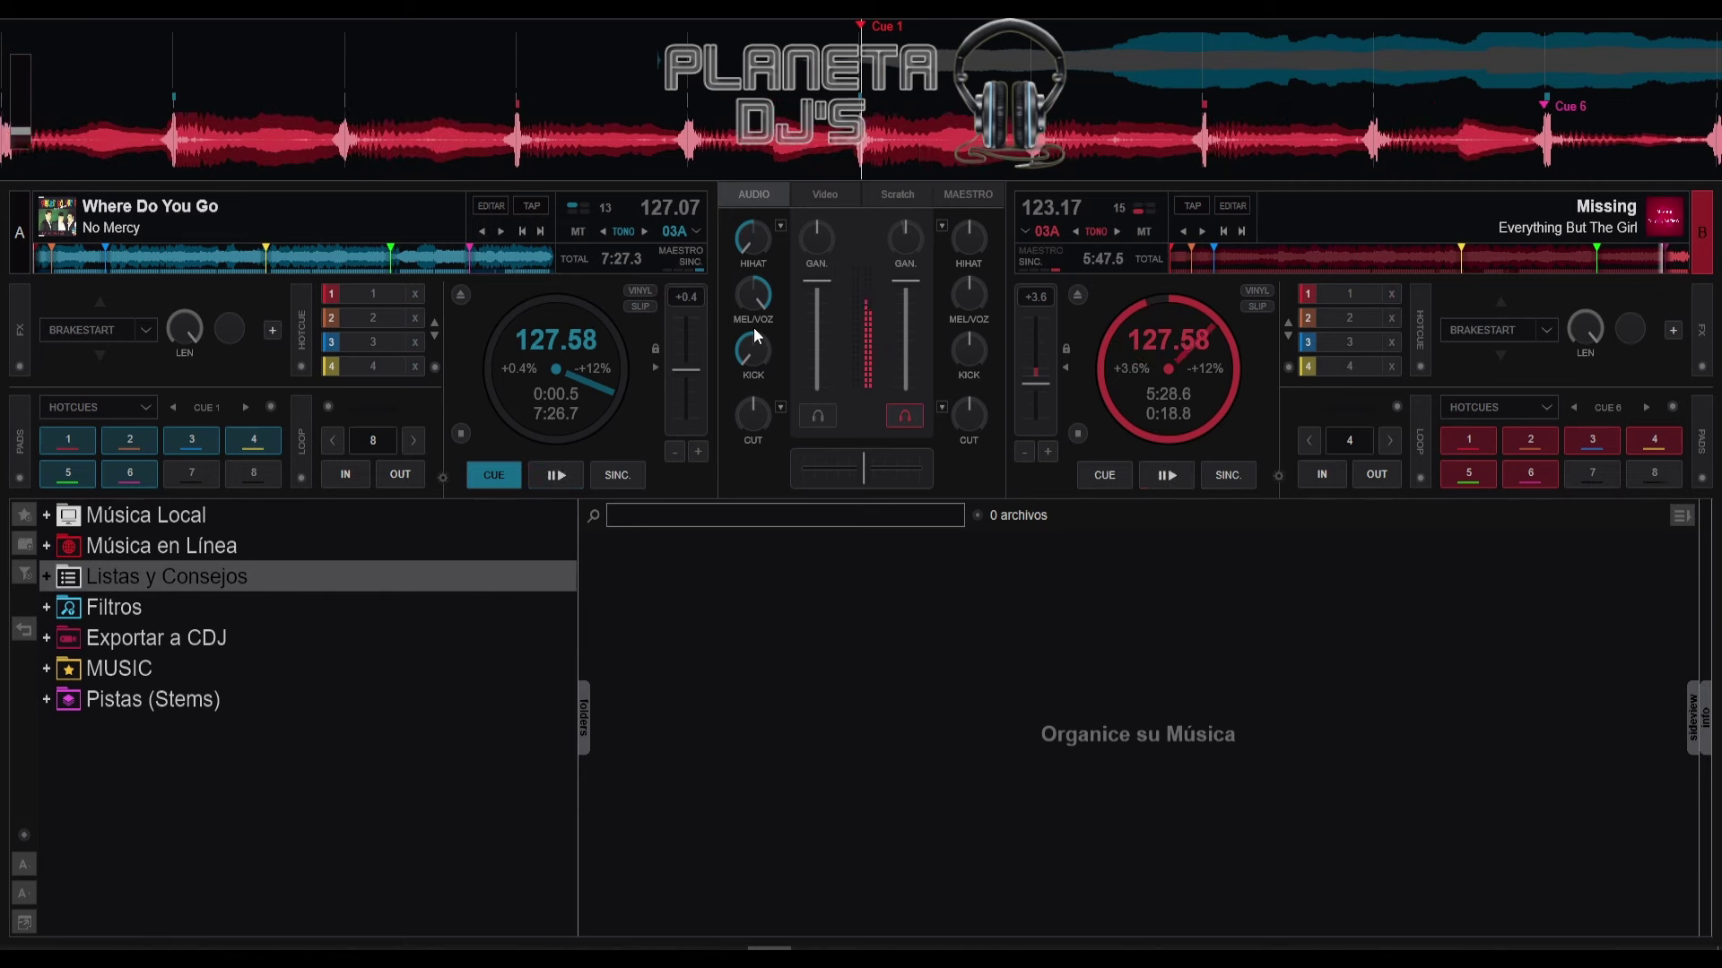
{"action": "key", "text": "space"}
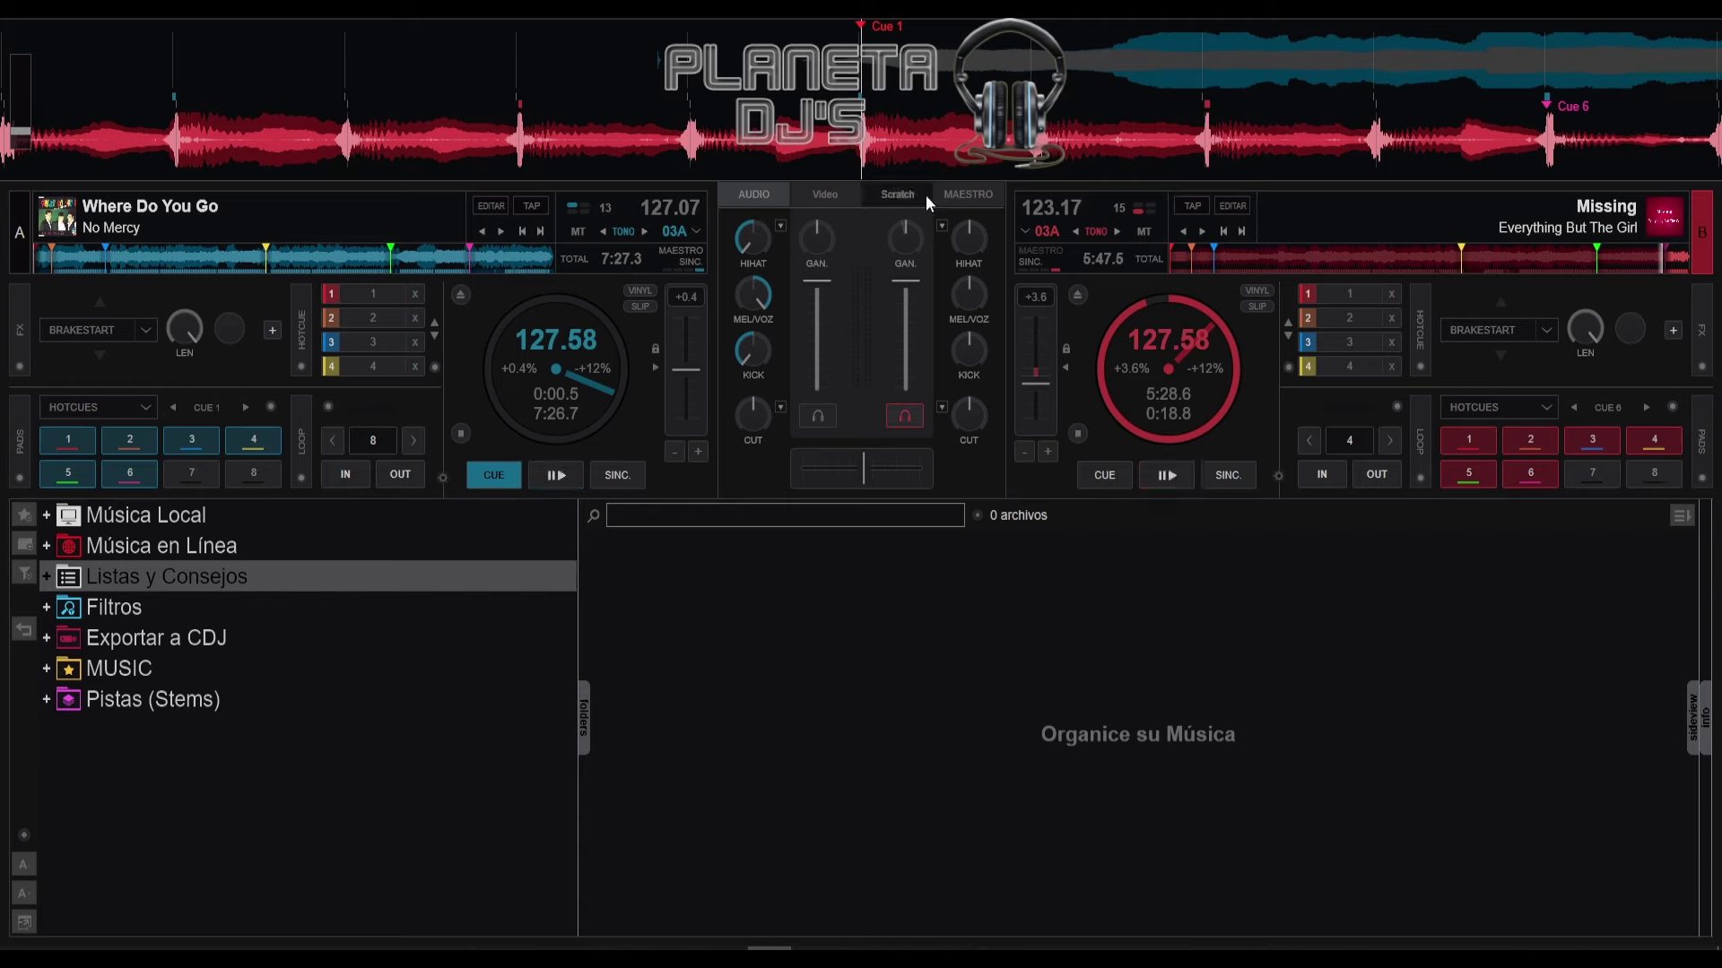
{"action": "left_click_drag", "start_coordinate": [190, 85], "coordinate": [829, 48]}
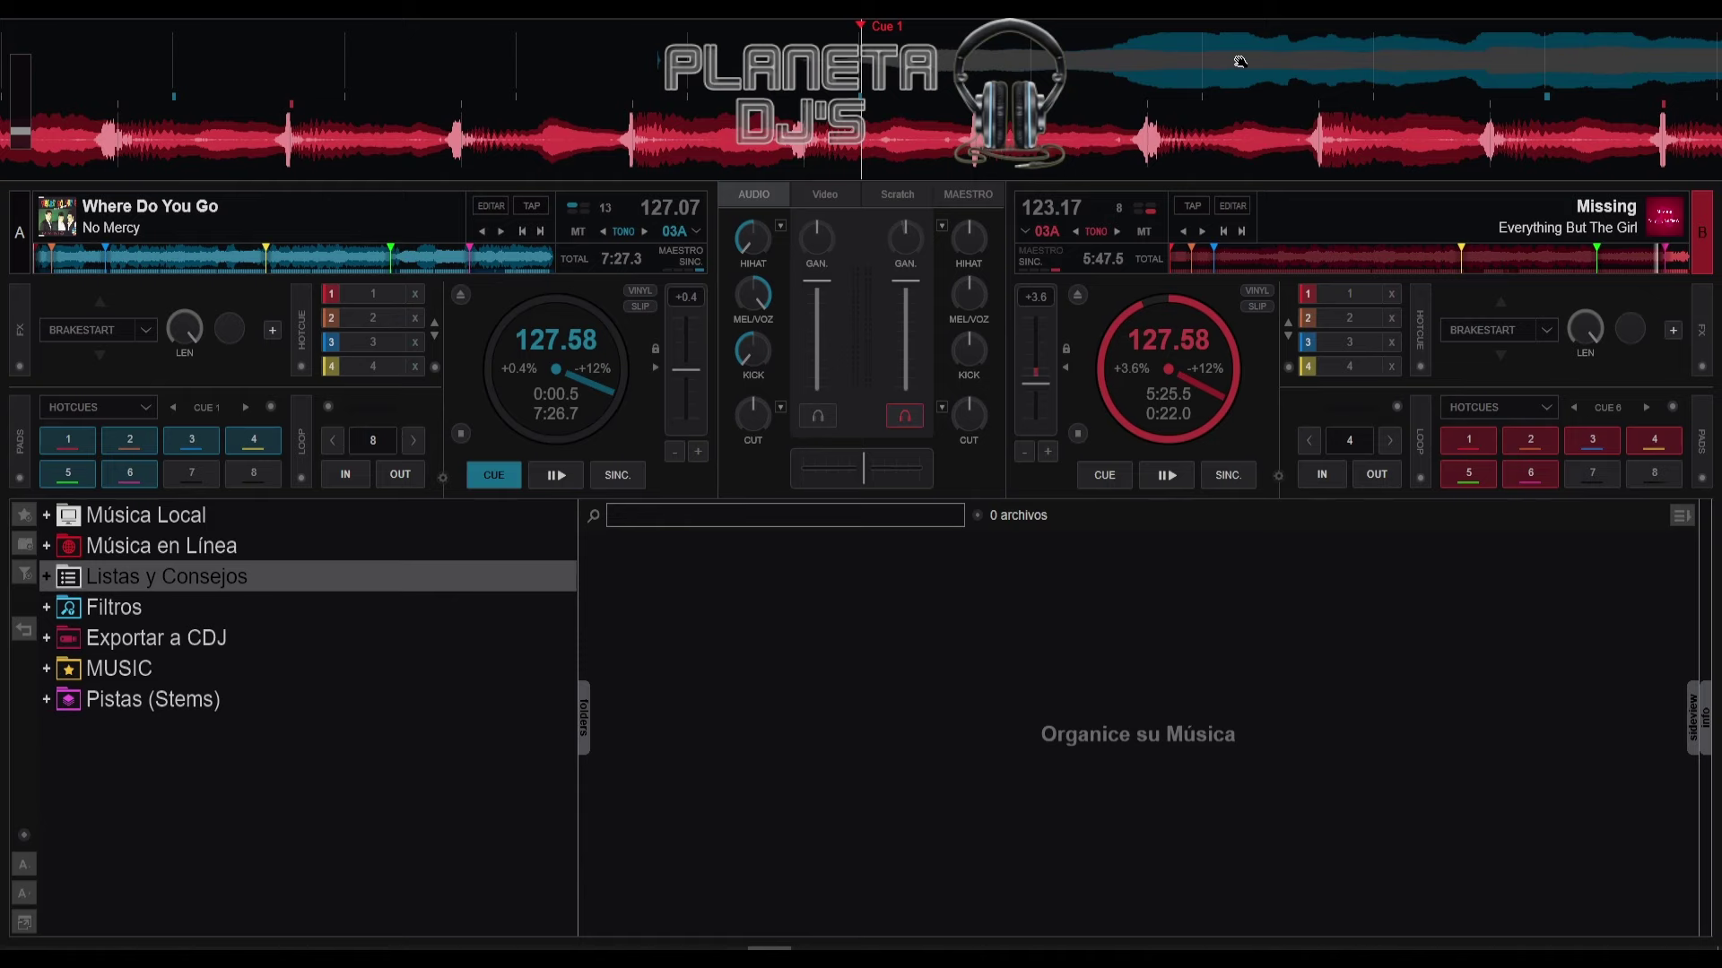
{"action": "key", "text": "space"}
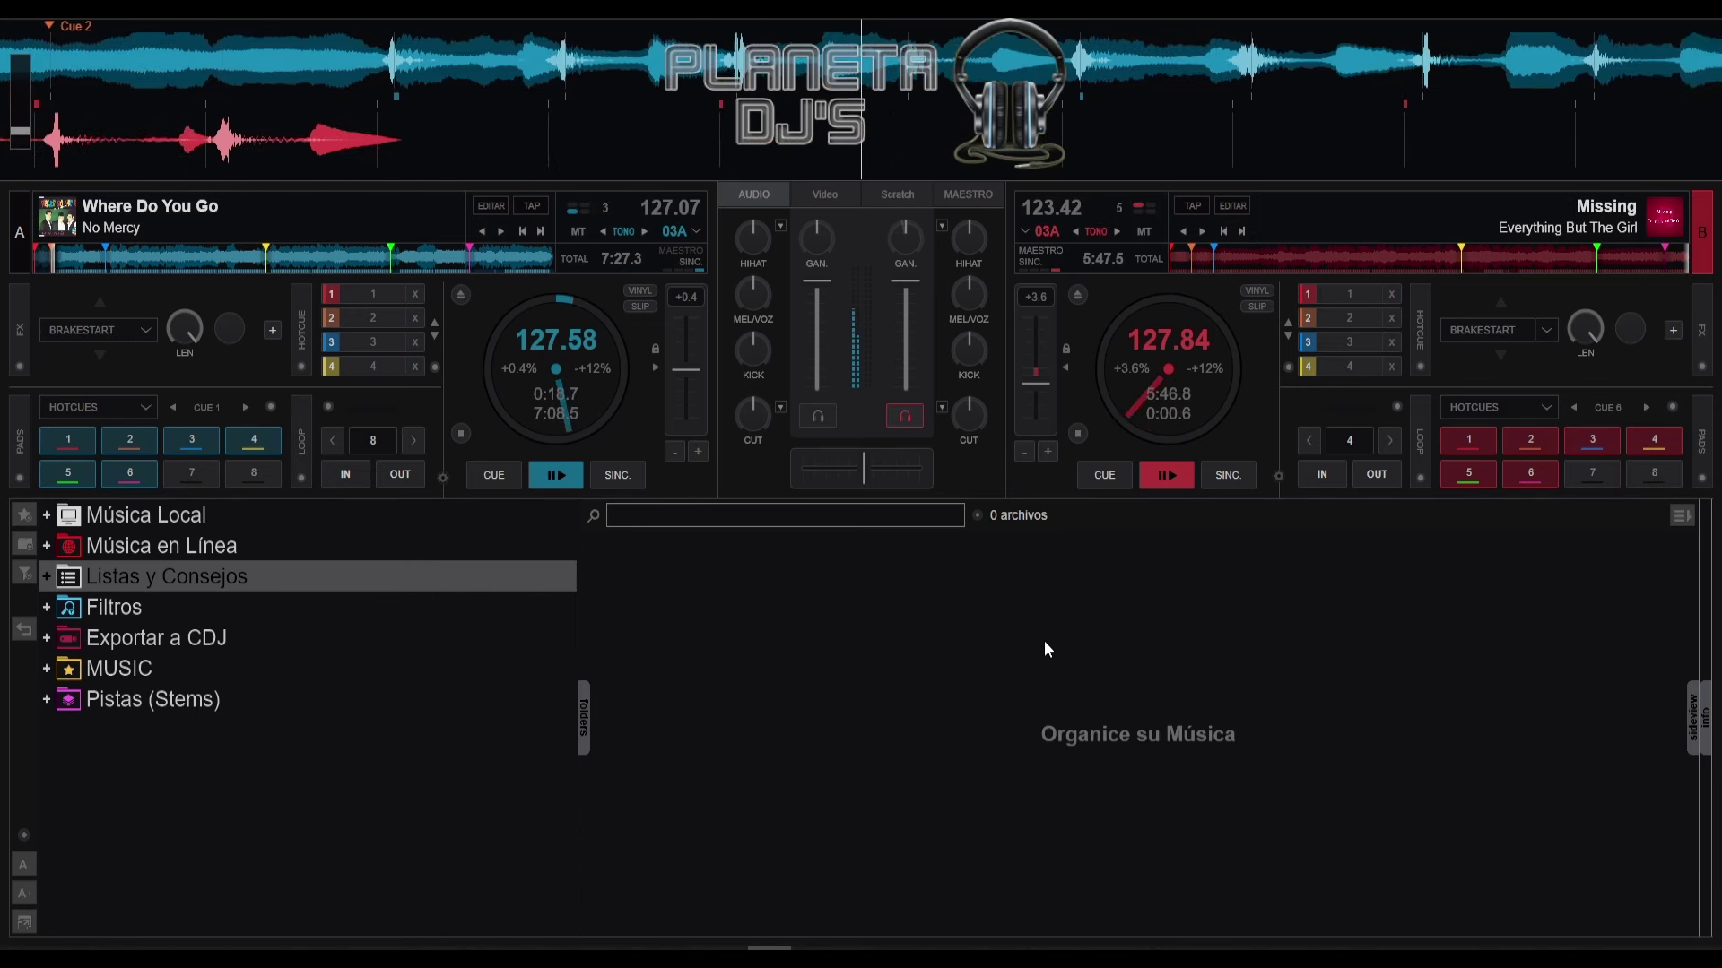
Step: Play deck A from Cue 1 over deck B and hold Missing in a 4-beat loop on deck B
{"action": "key", "text": "space"}
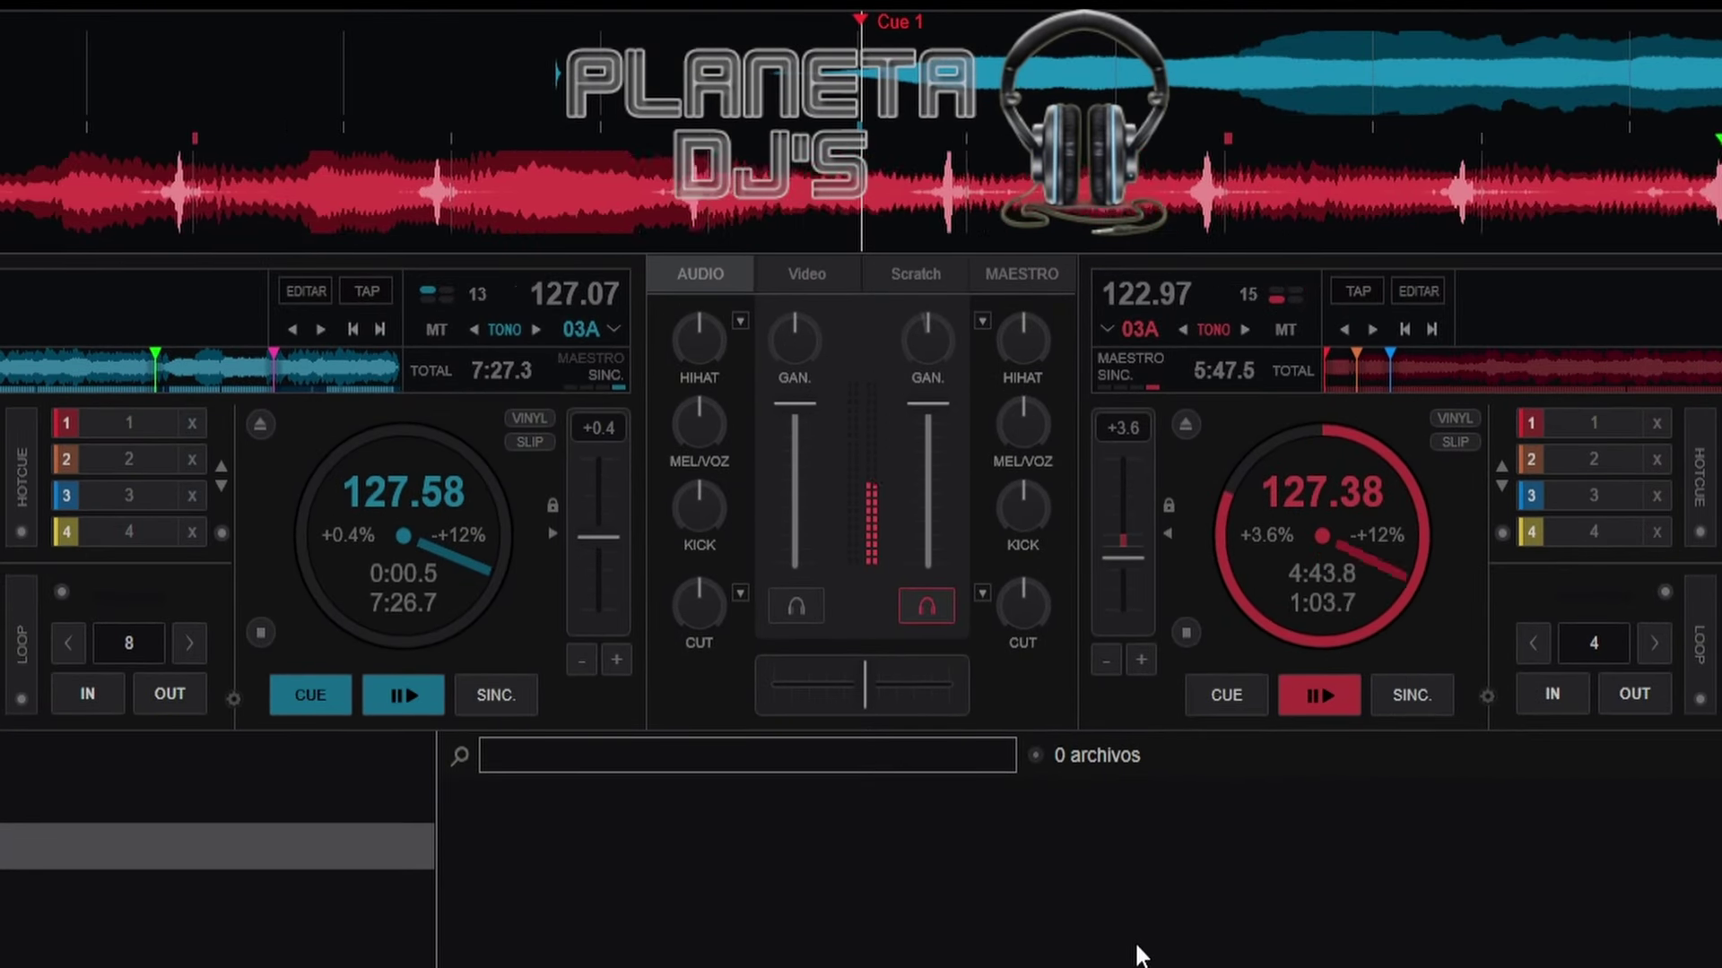
{"action": "key", "text": "space"}
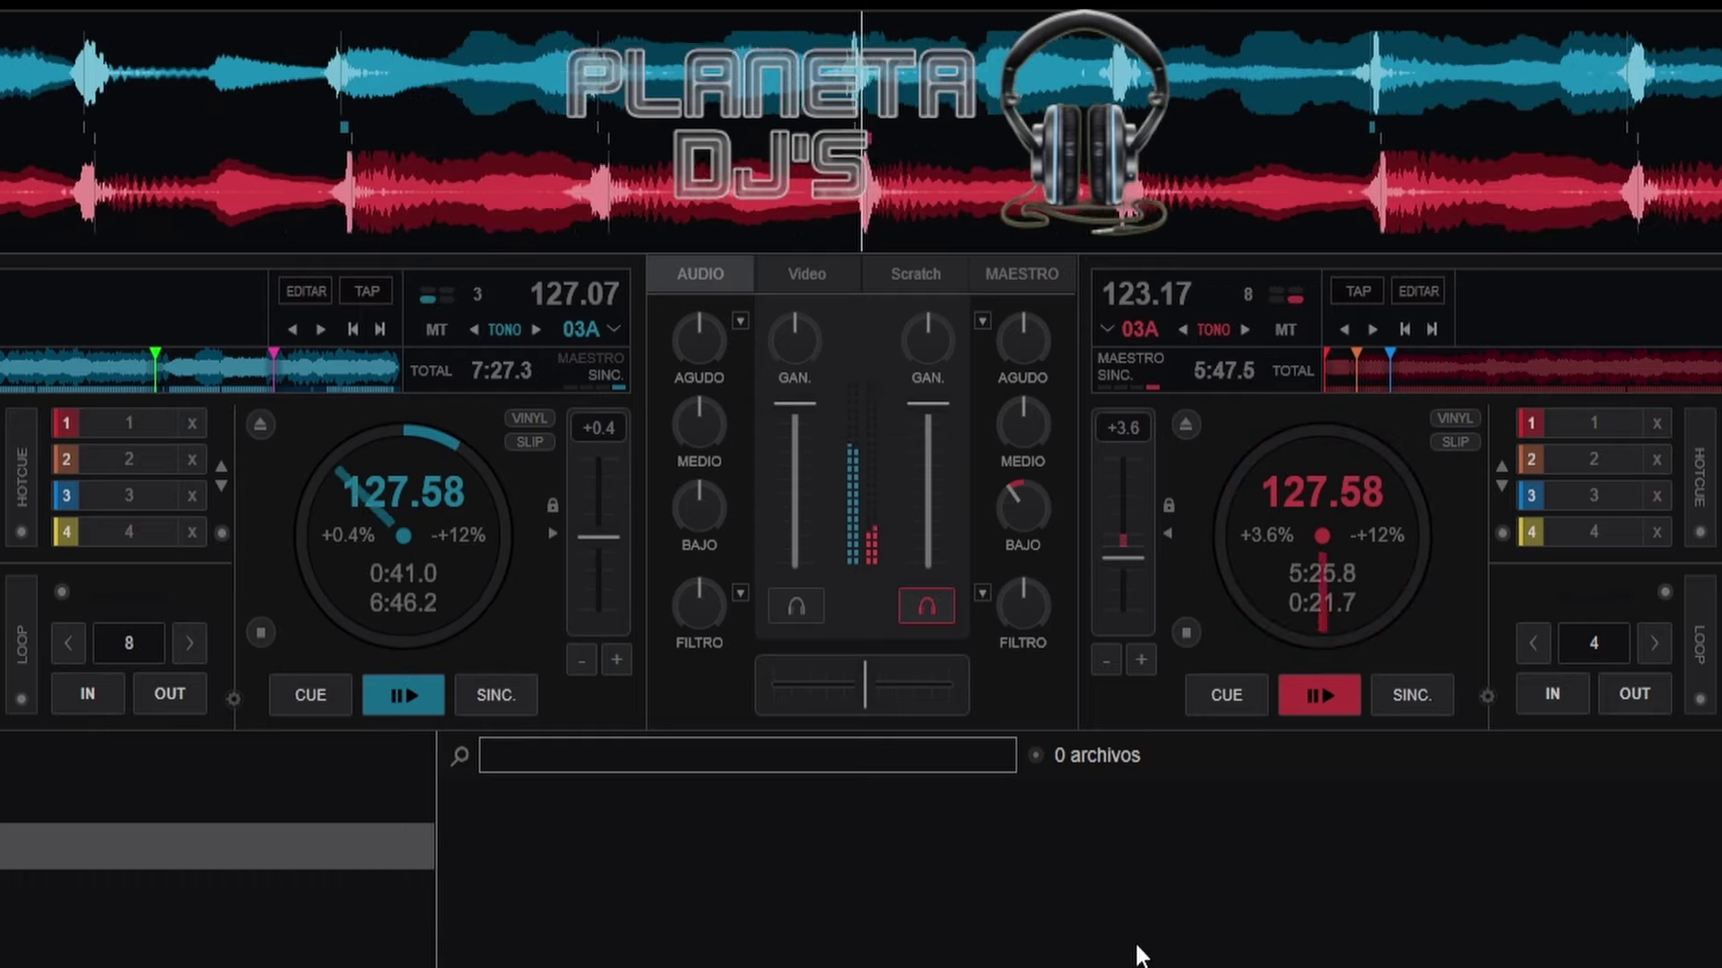
{"action": "key", "text": "l"}
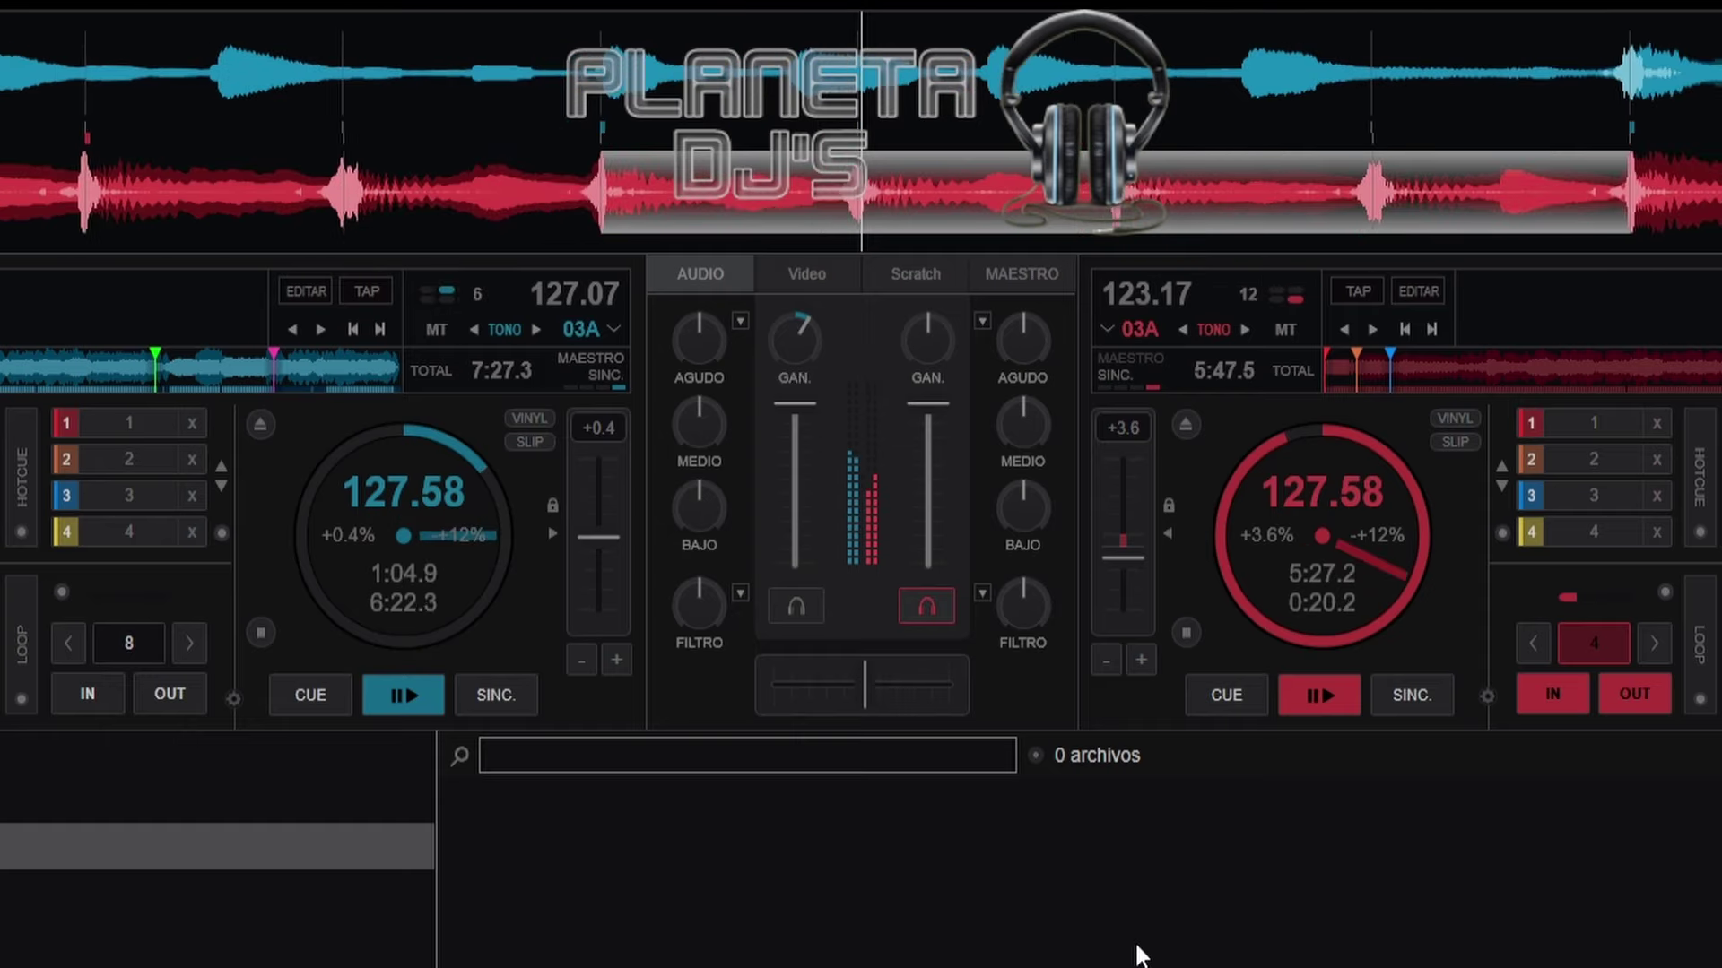
{"action": "key", "text": "l"}
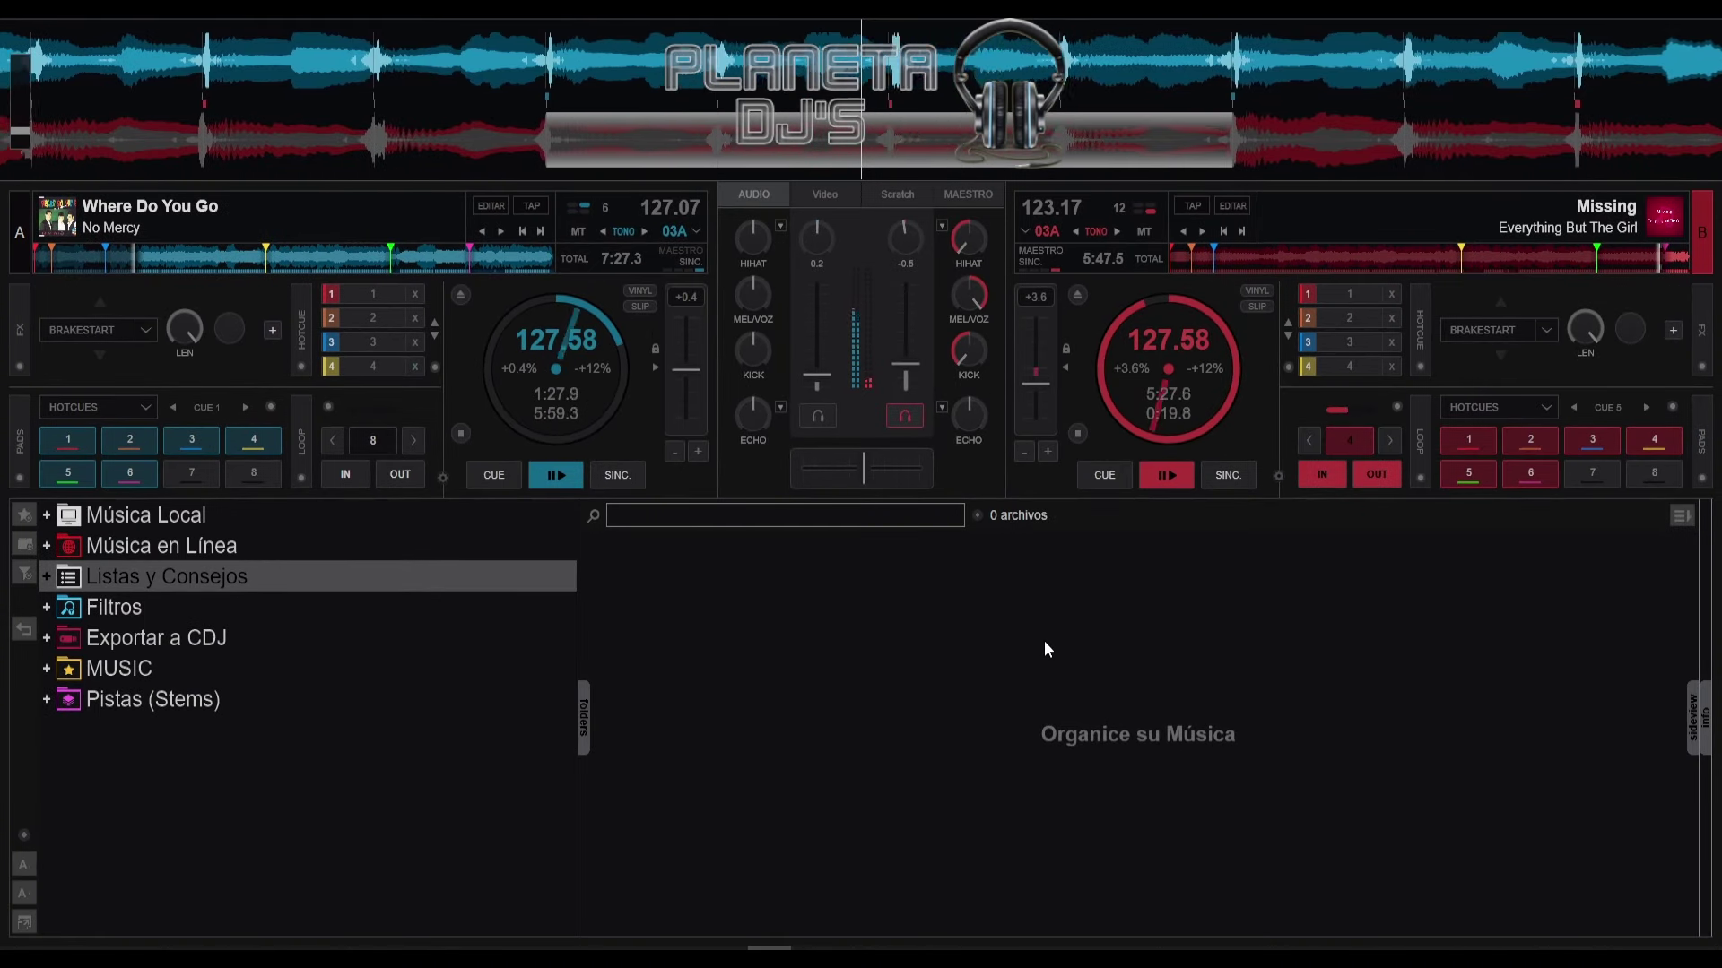
Step: Return deck A to Cue 1 and position deck B at Cue 5
{"action": "key", "text": "c"}
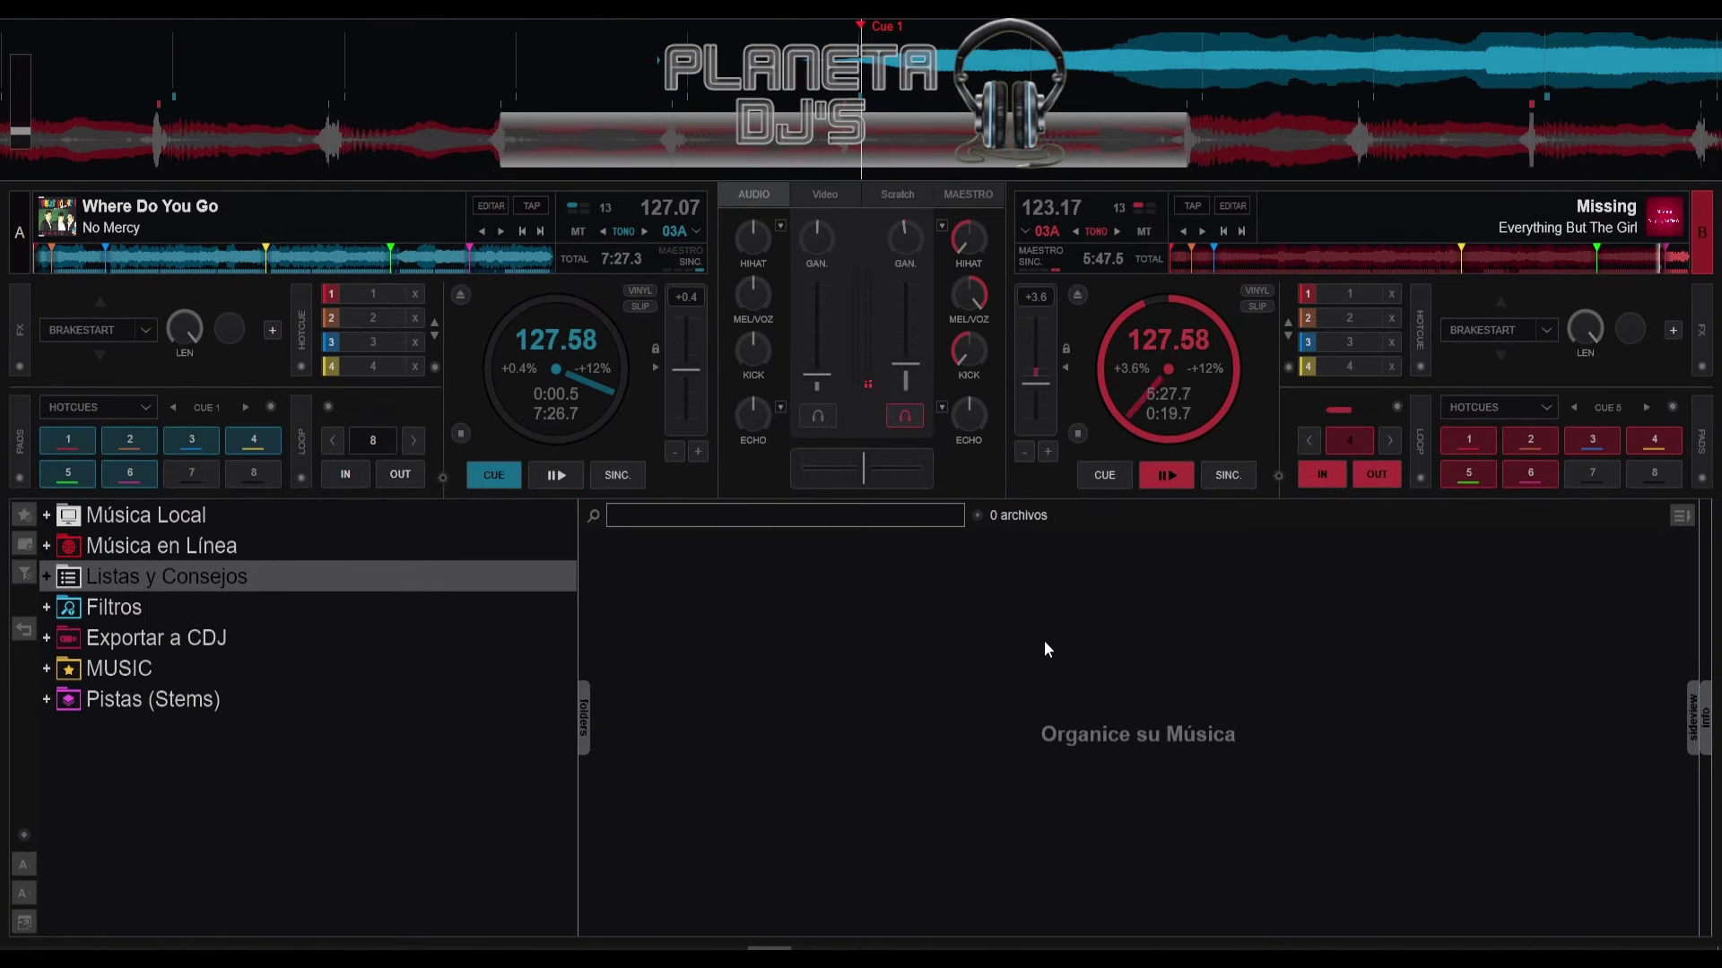
{"action": "key", "text": "c"}
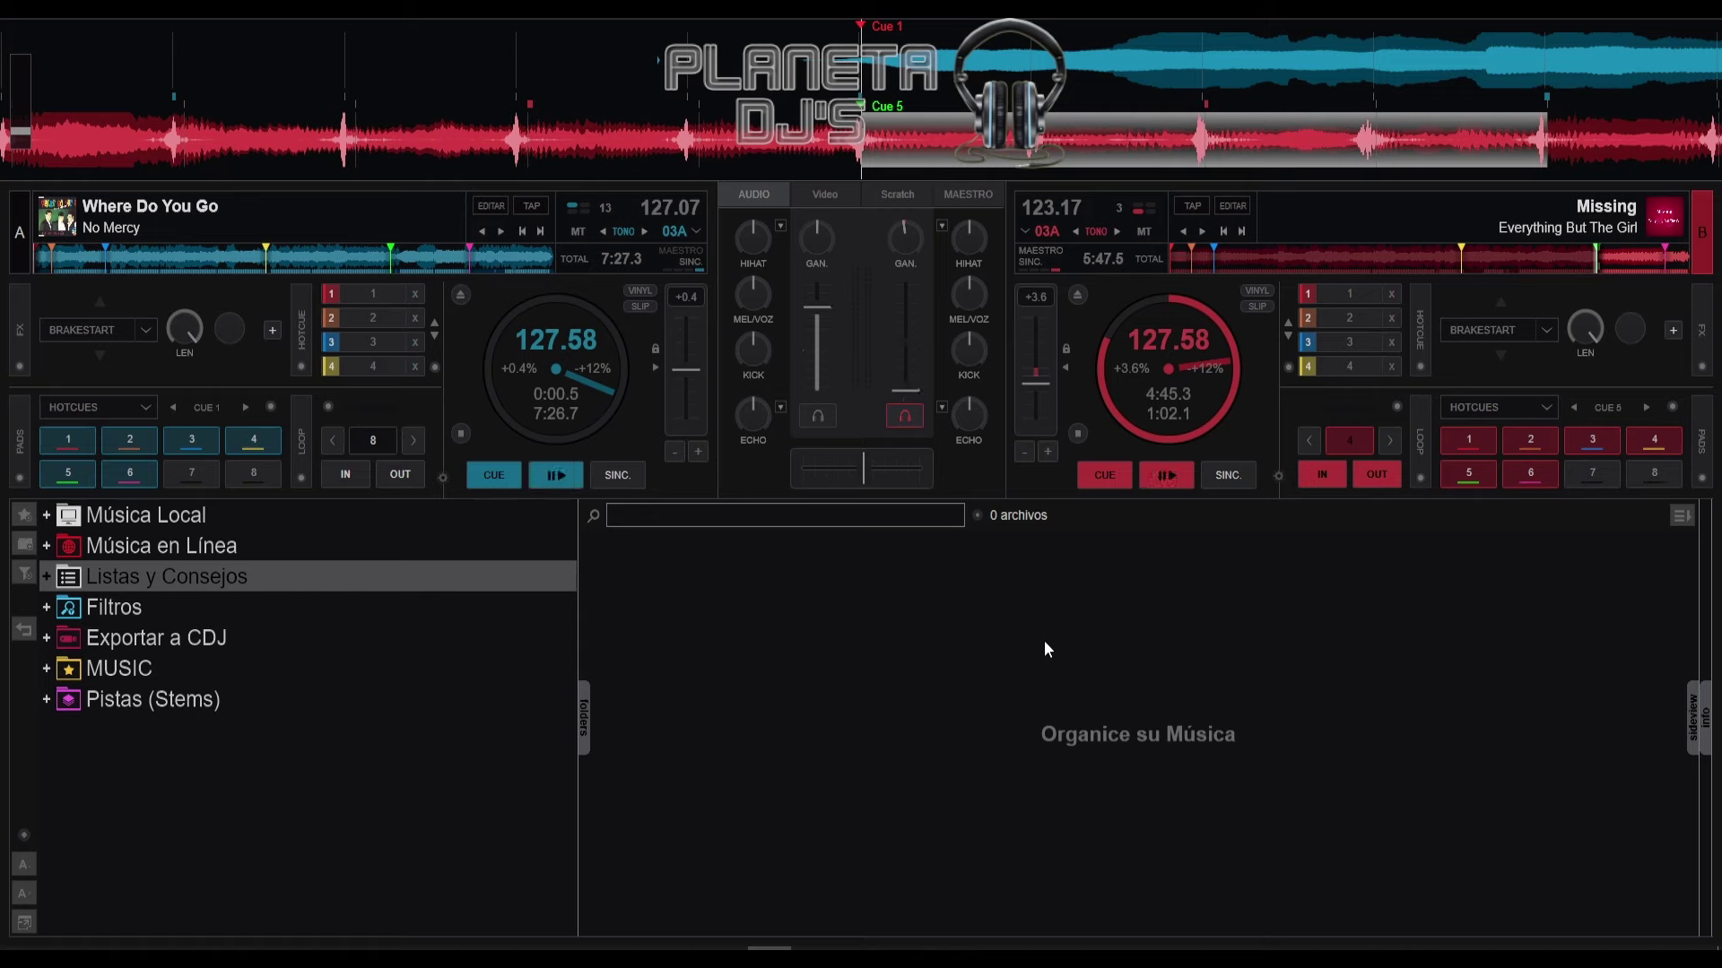
Step: Jump deck A to hot cues 6 and 5 while it plays, and start deck B from Cue 5
{"action": "key", "text": "6"}
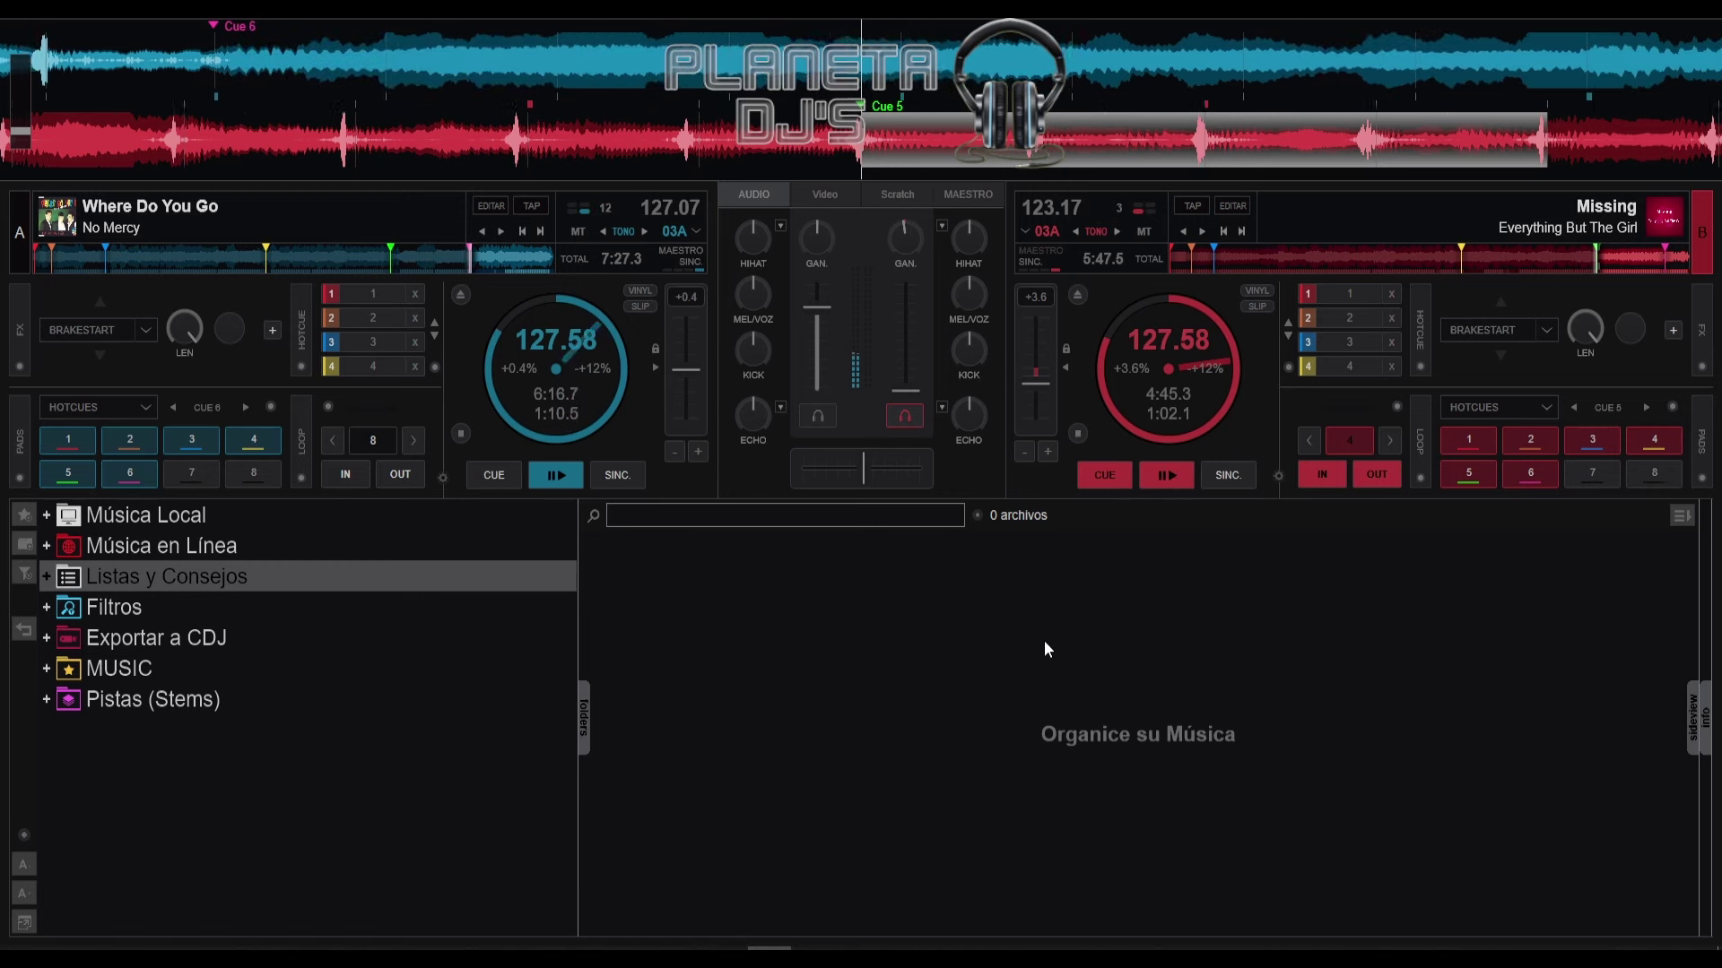
{"action": "key", "text": "5"}
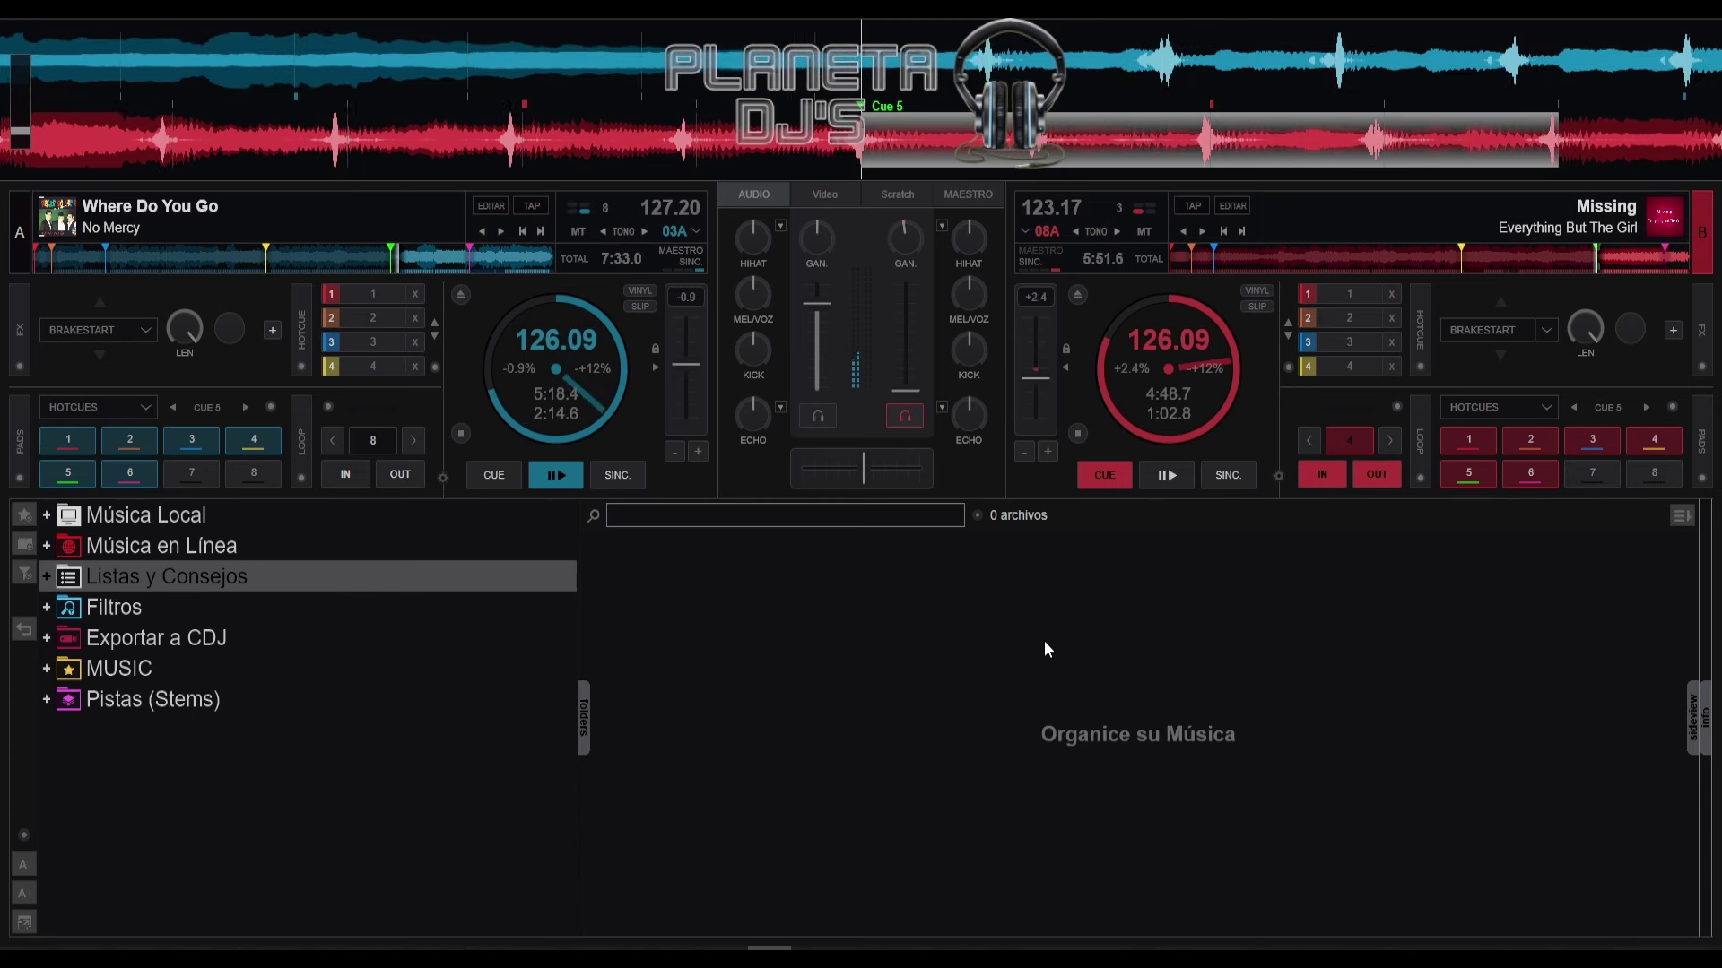
{"action": "key", "text": "space"}
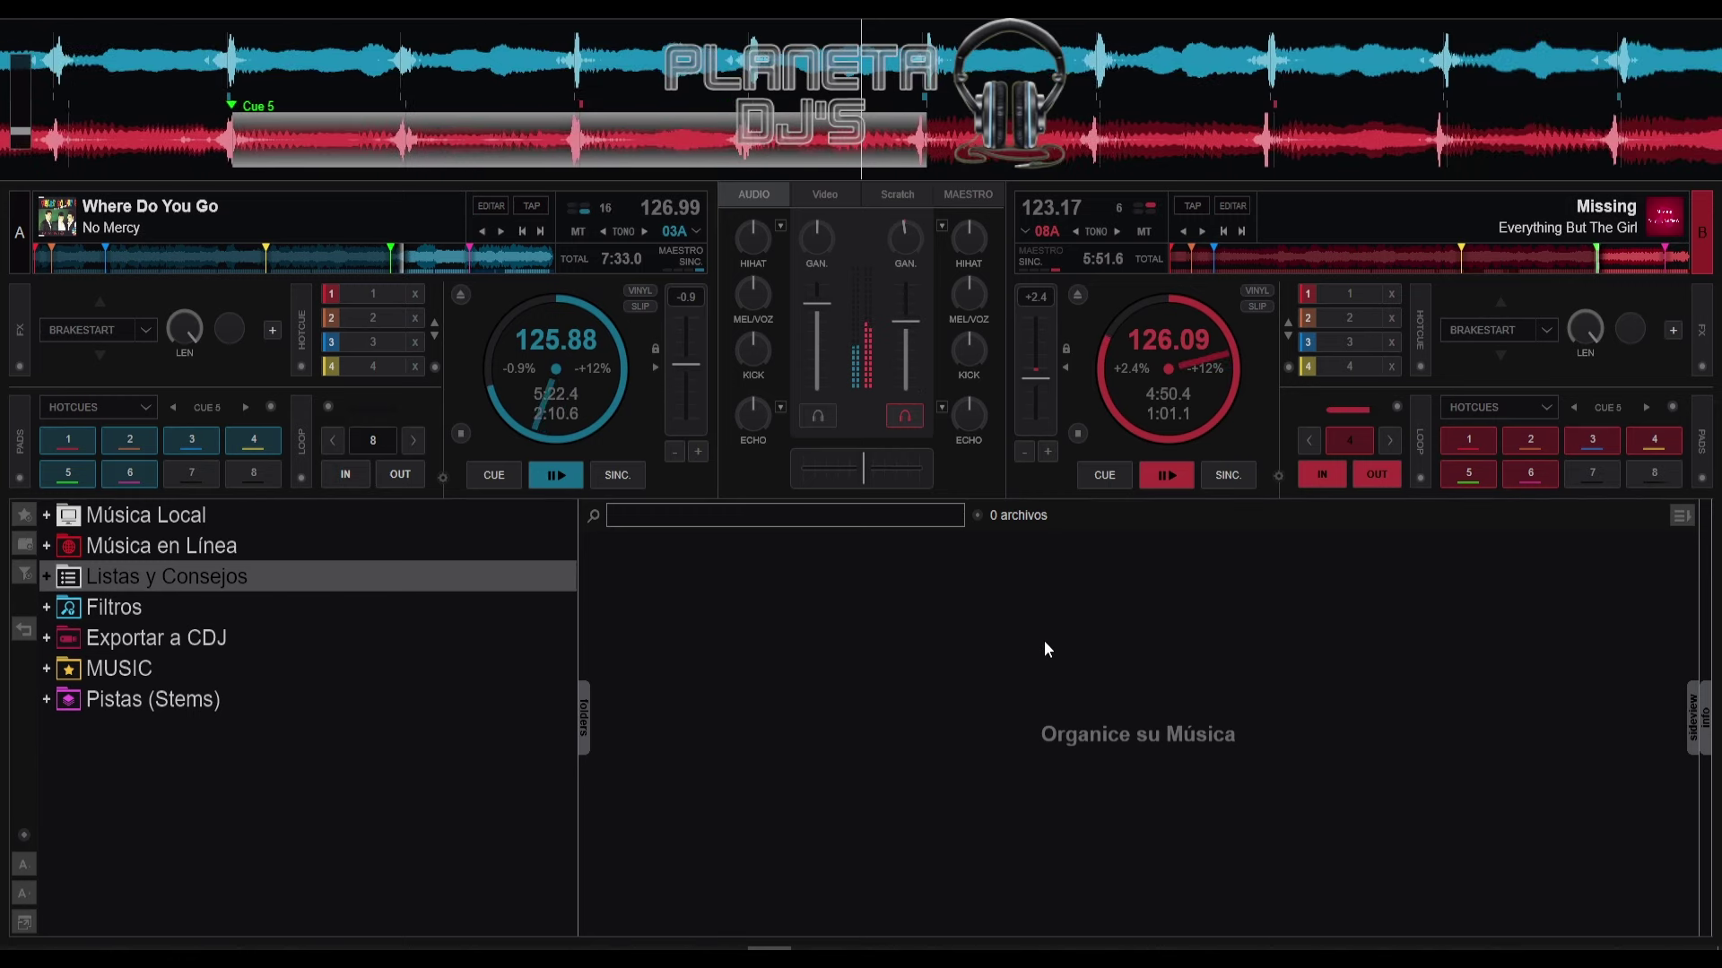
Step: Stop deck B at Cue 1 with its loop off, and move deck A back to about 5:17
{"action": "key", "text": "1"}
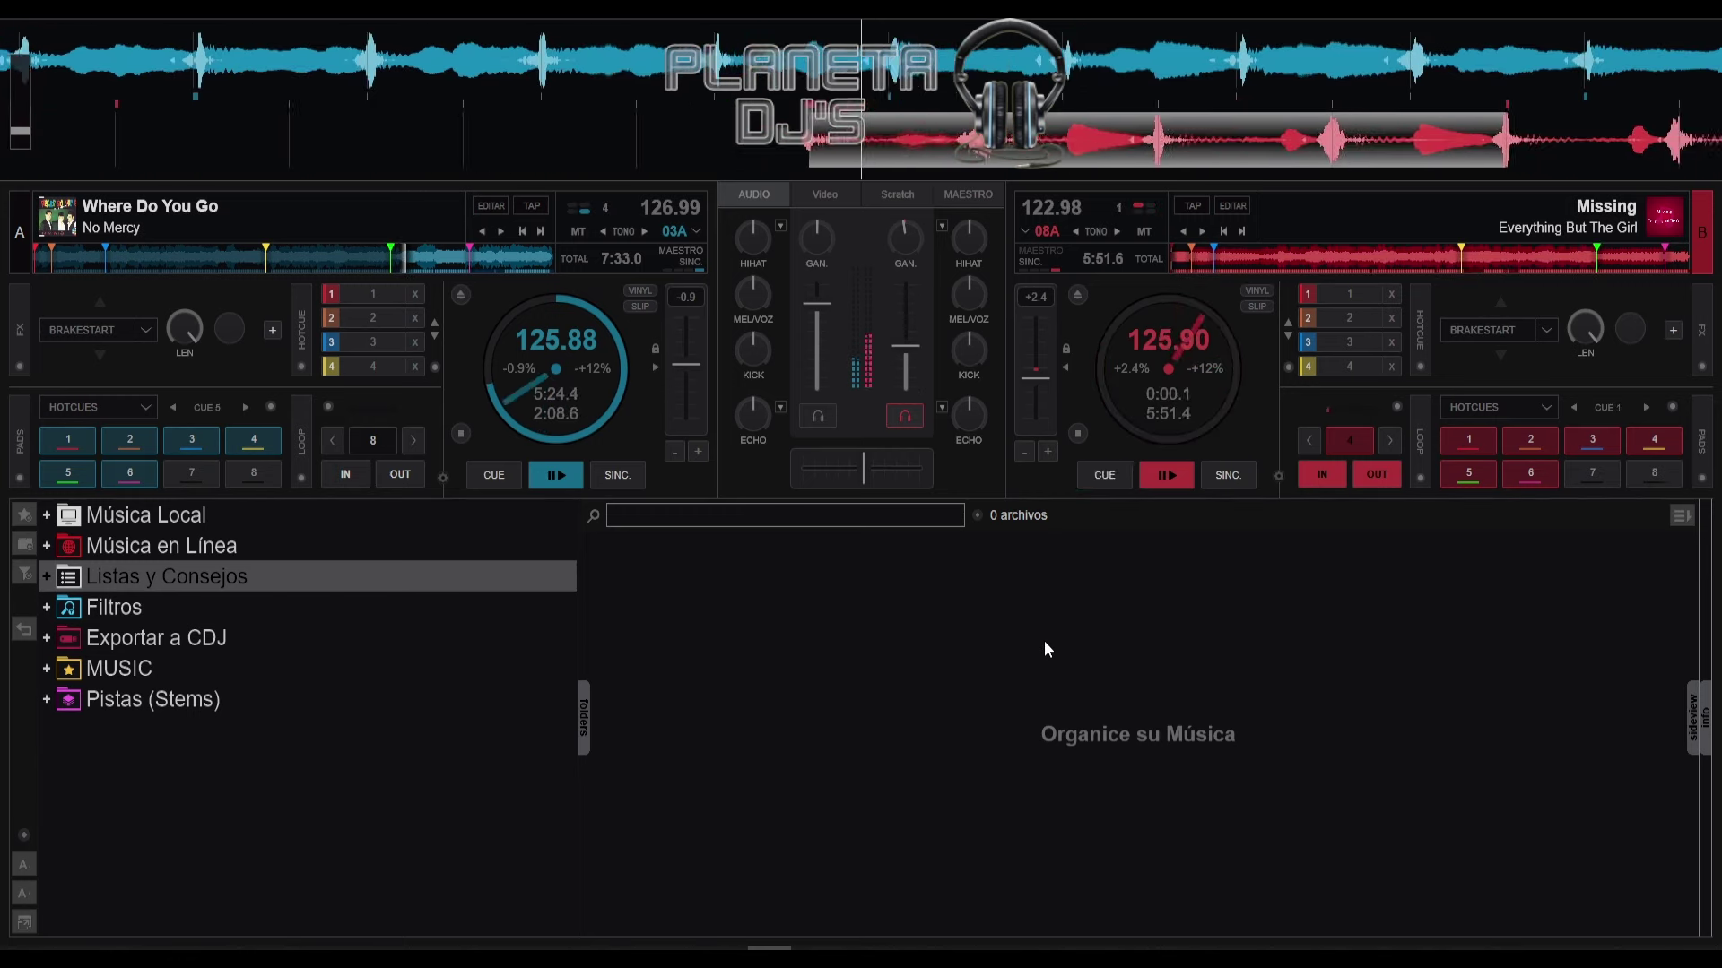
{"action": "key", "text": "space"}
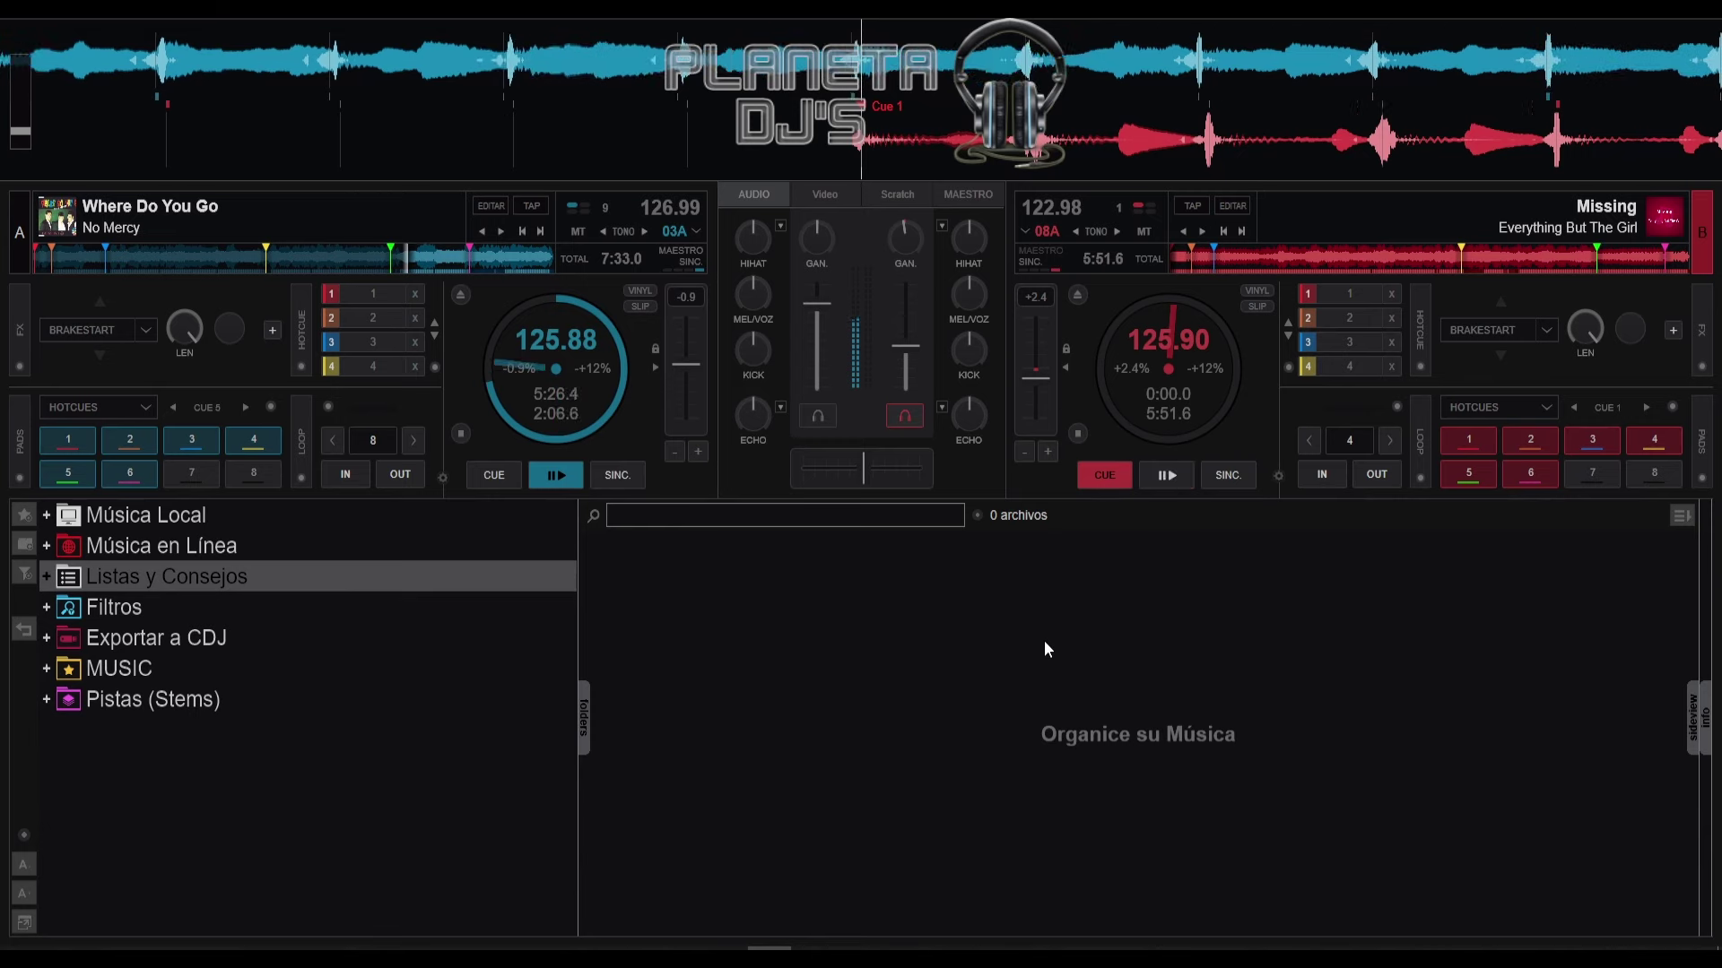
{"action": "key", "text": "shift+Left"}
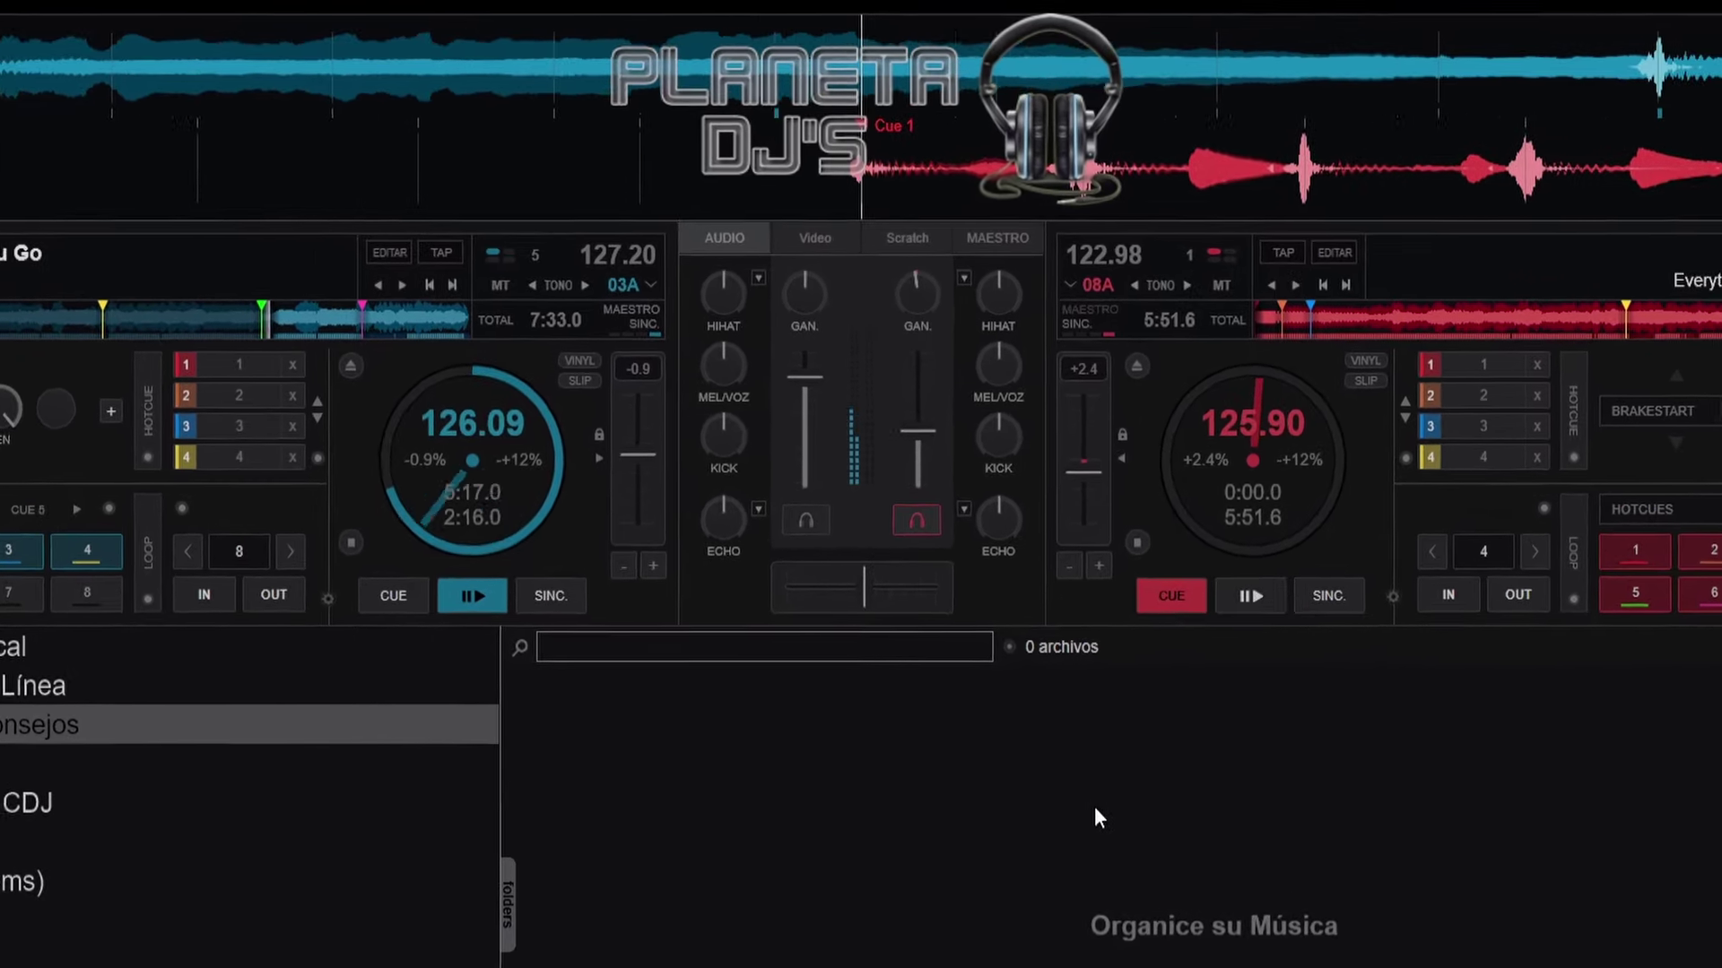
Step: Play deck B from Cue 1 over deck A and match deck A's tempo to it at 126.29 BPM
{"action": "key", "text": "space"}
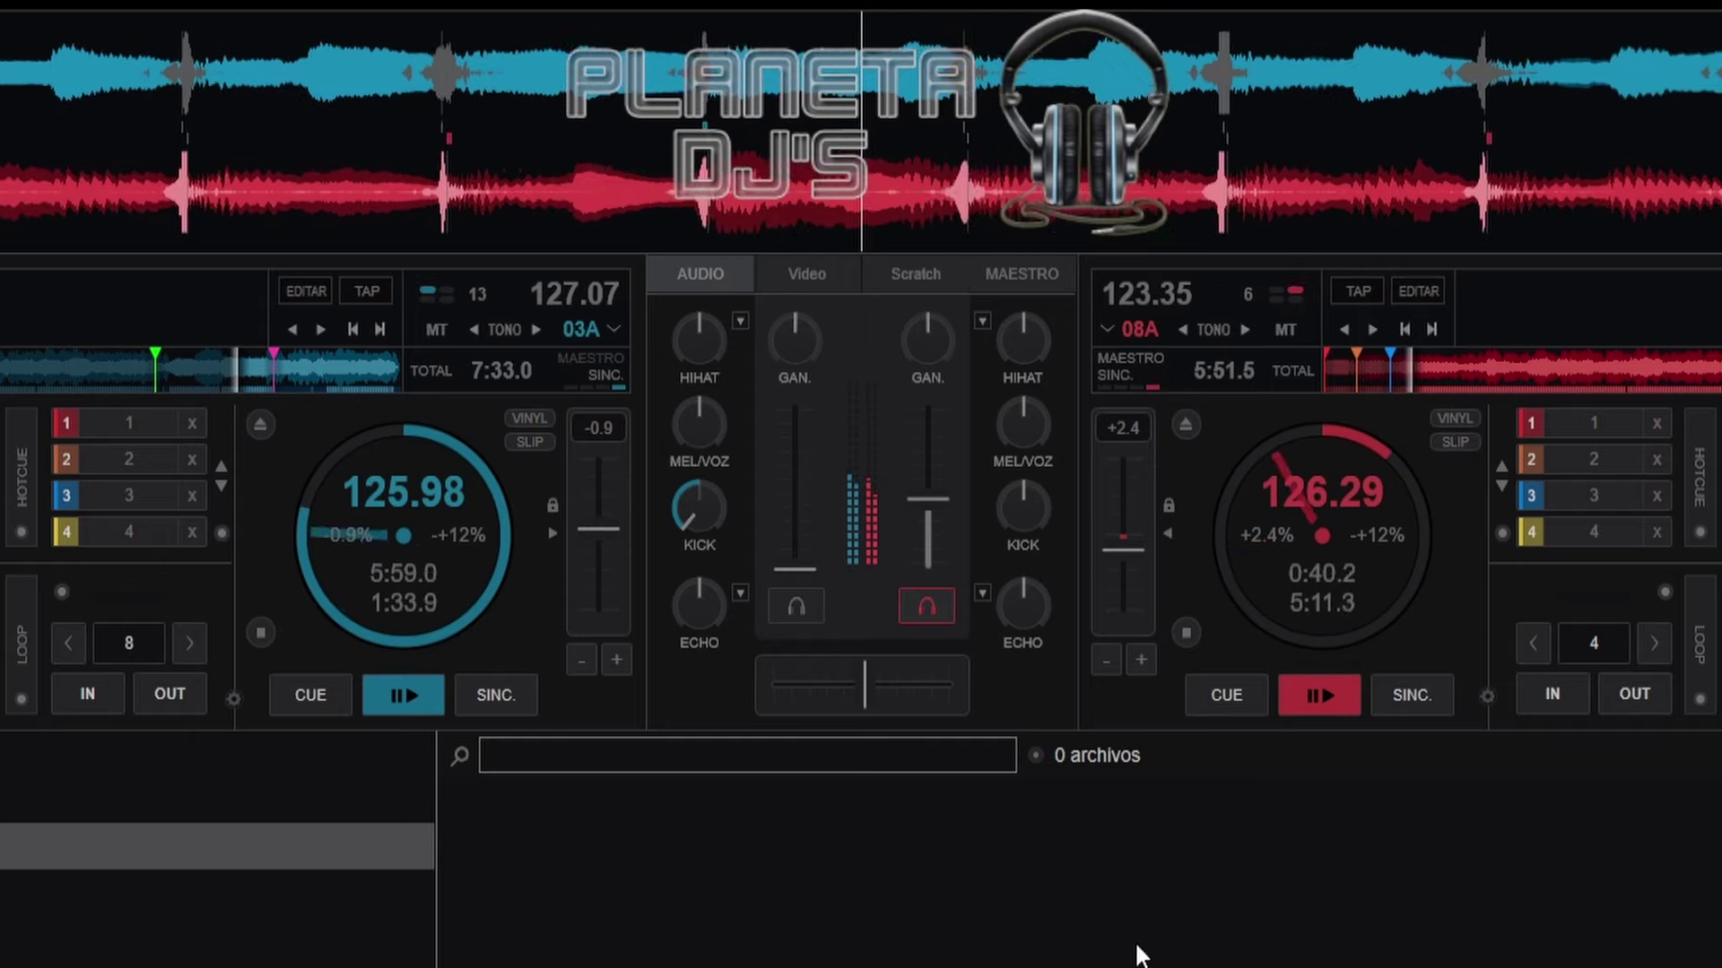
{"action": "key", "text": "ctrl+s"}
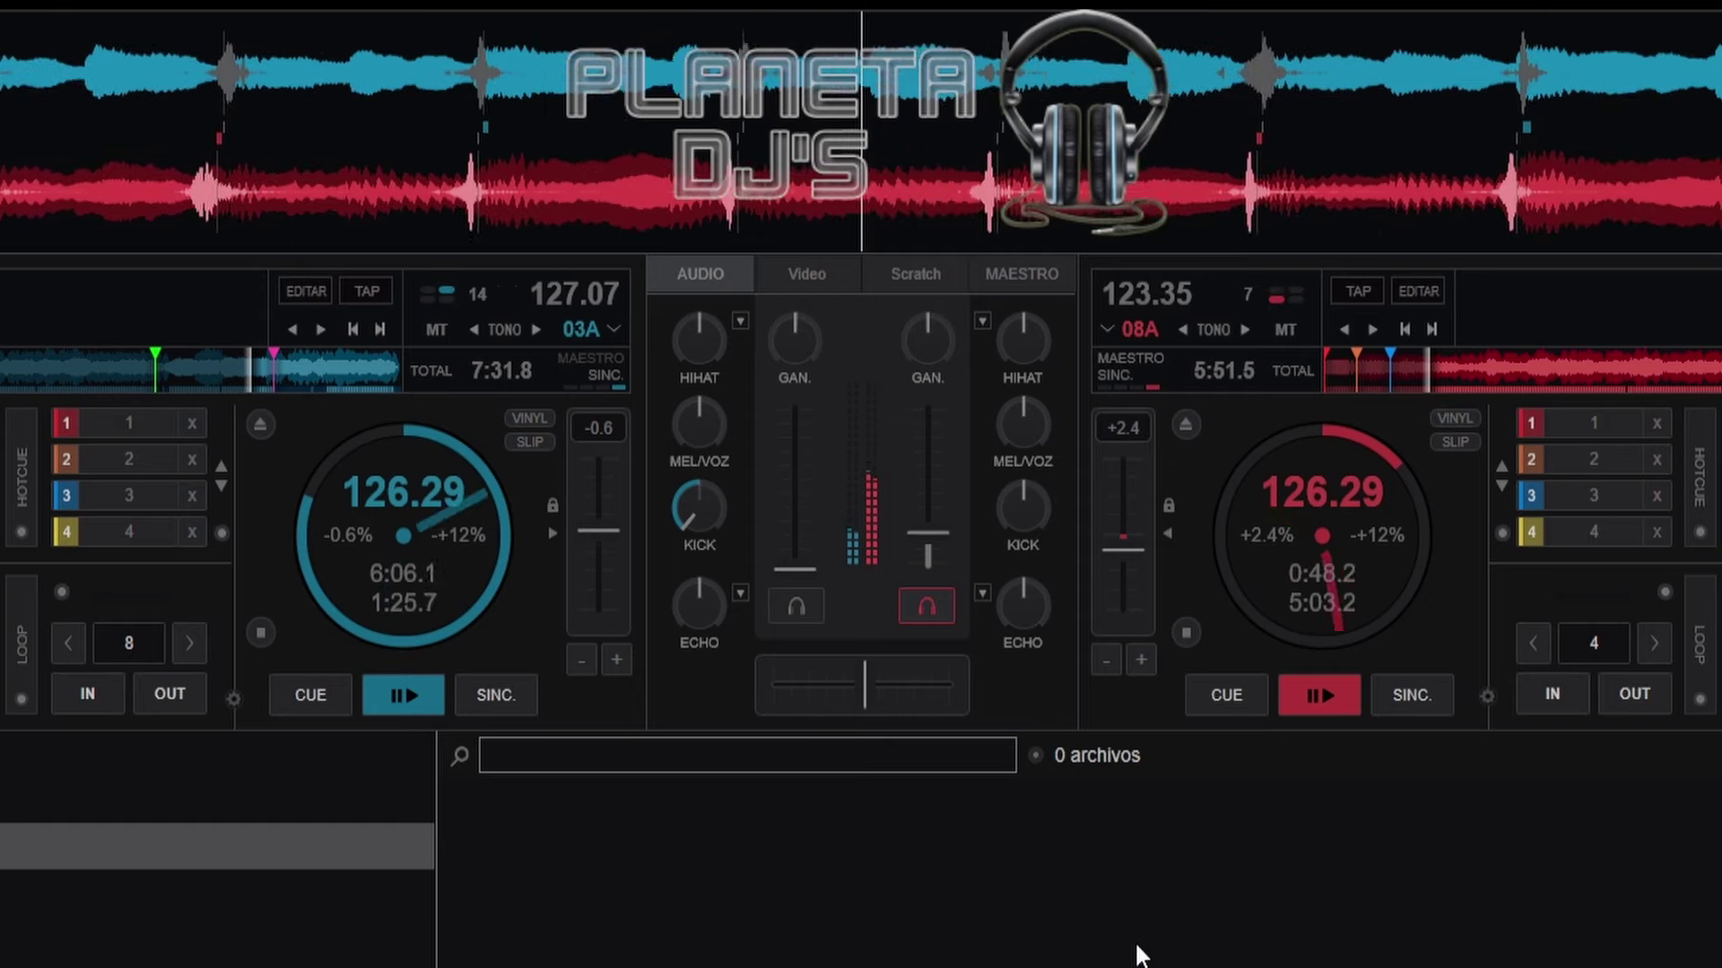
Step: Replay the mix from deck A's Cue 5 and deck B's Cue 1, and return both decks to those cues
{"action": "key", "text": "space"}
{"action": "key", "text": "c"}
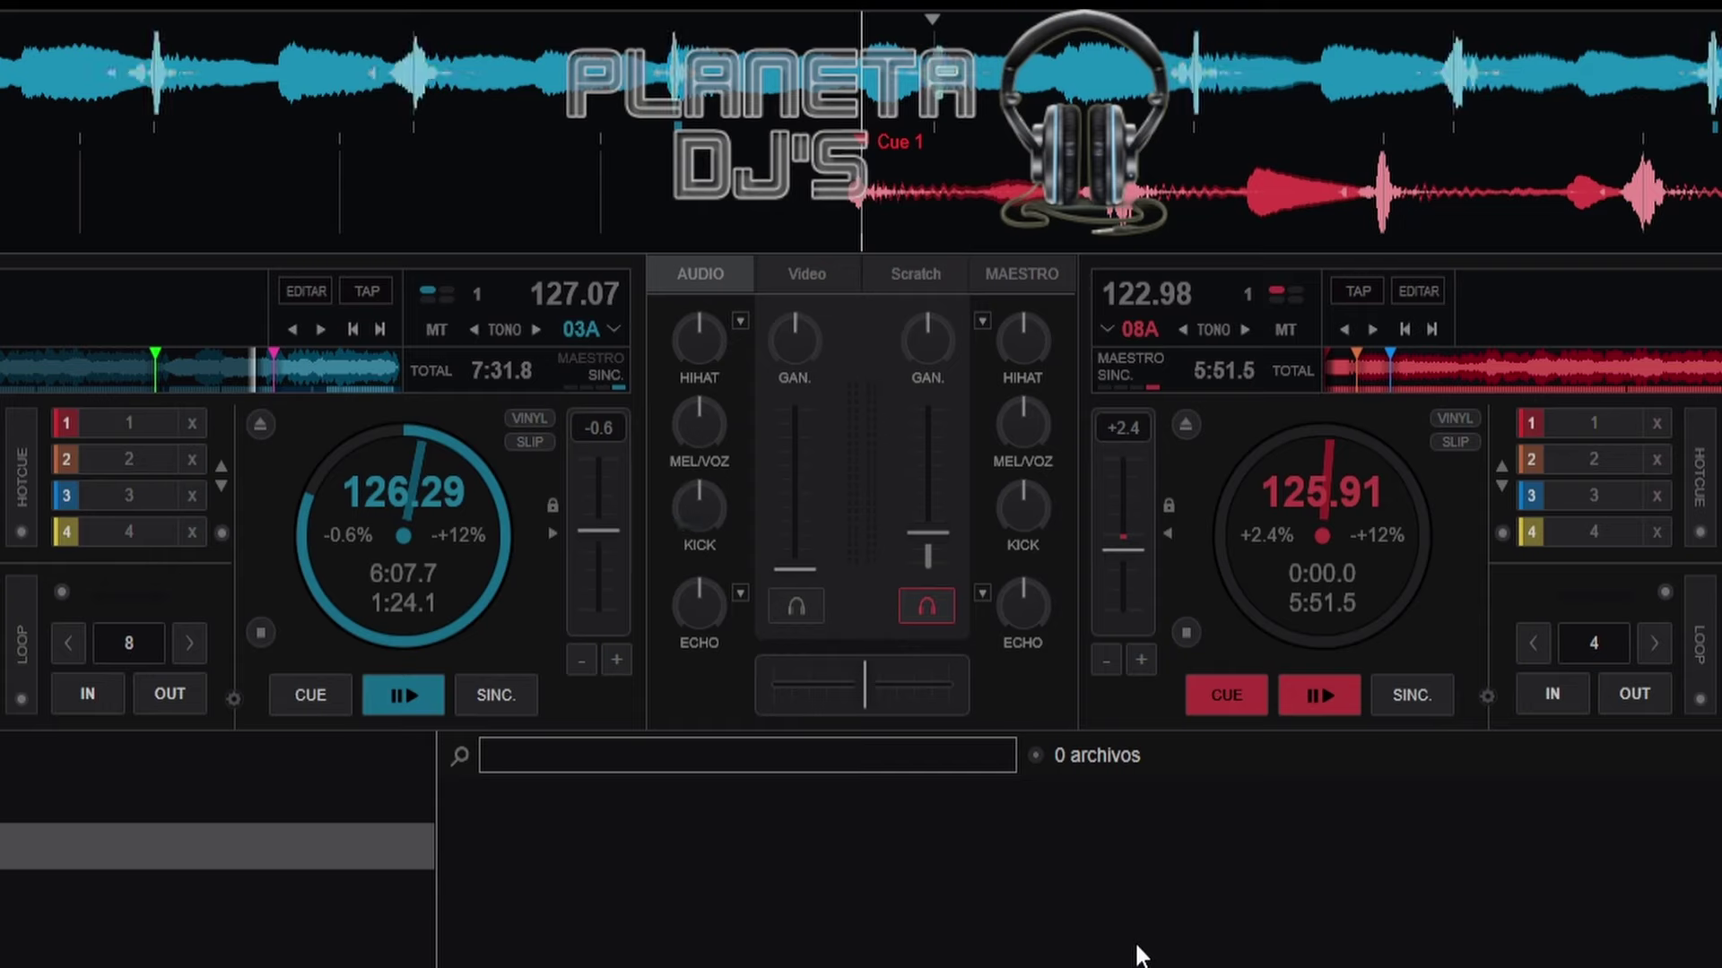
{"action": "key", "text": "5"}
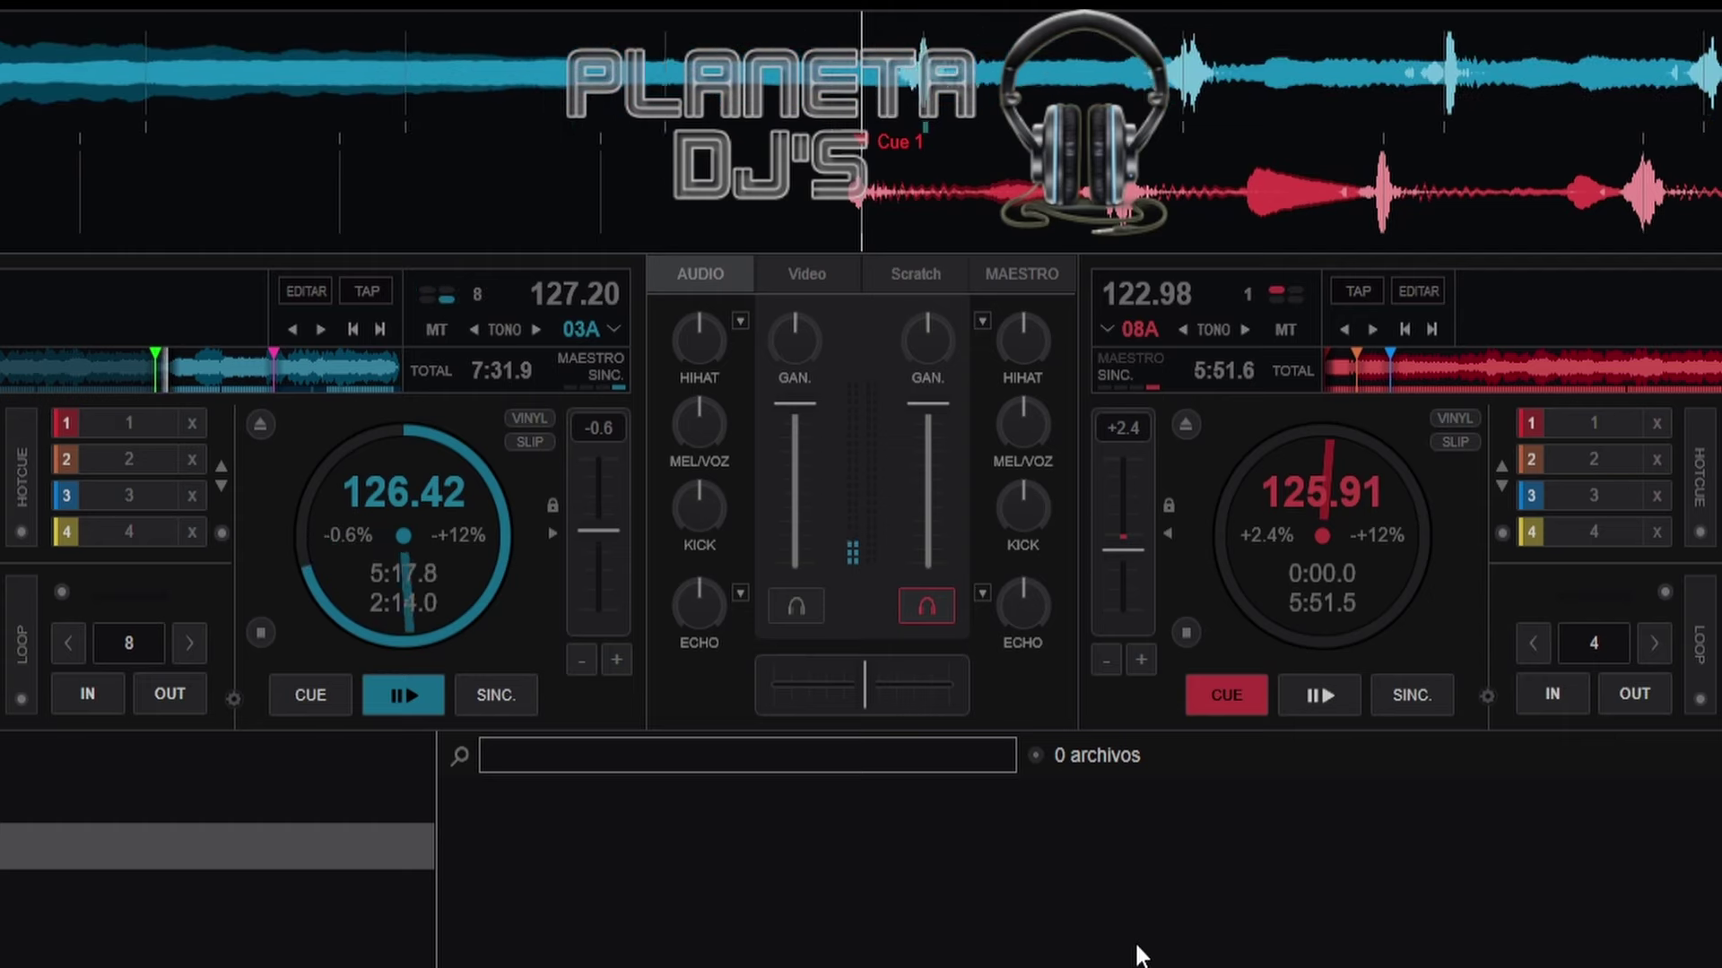
{"action": "key", "text": "space"}
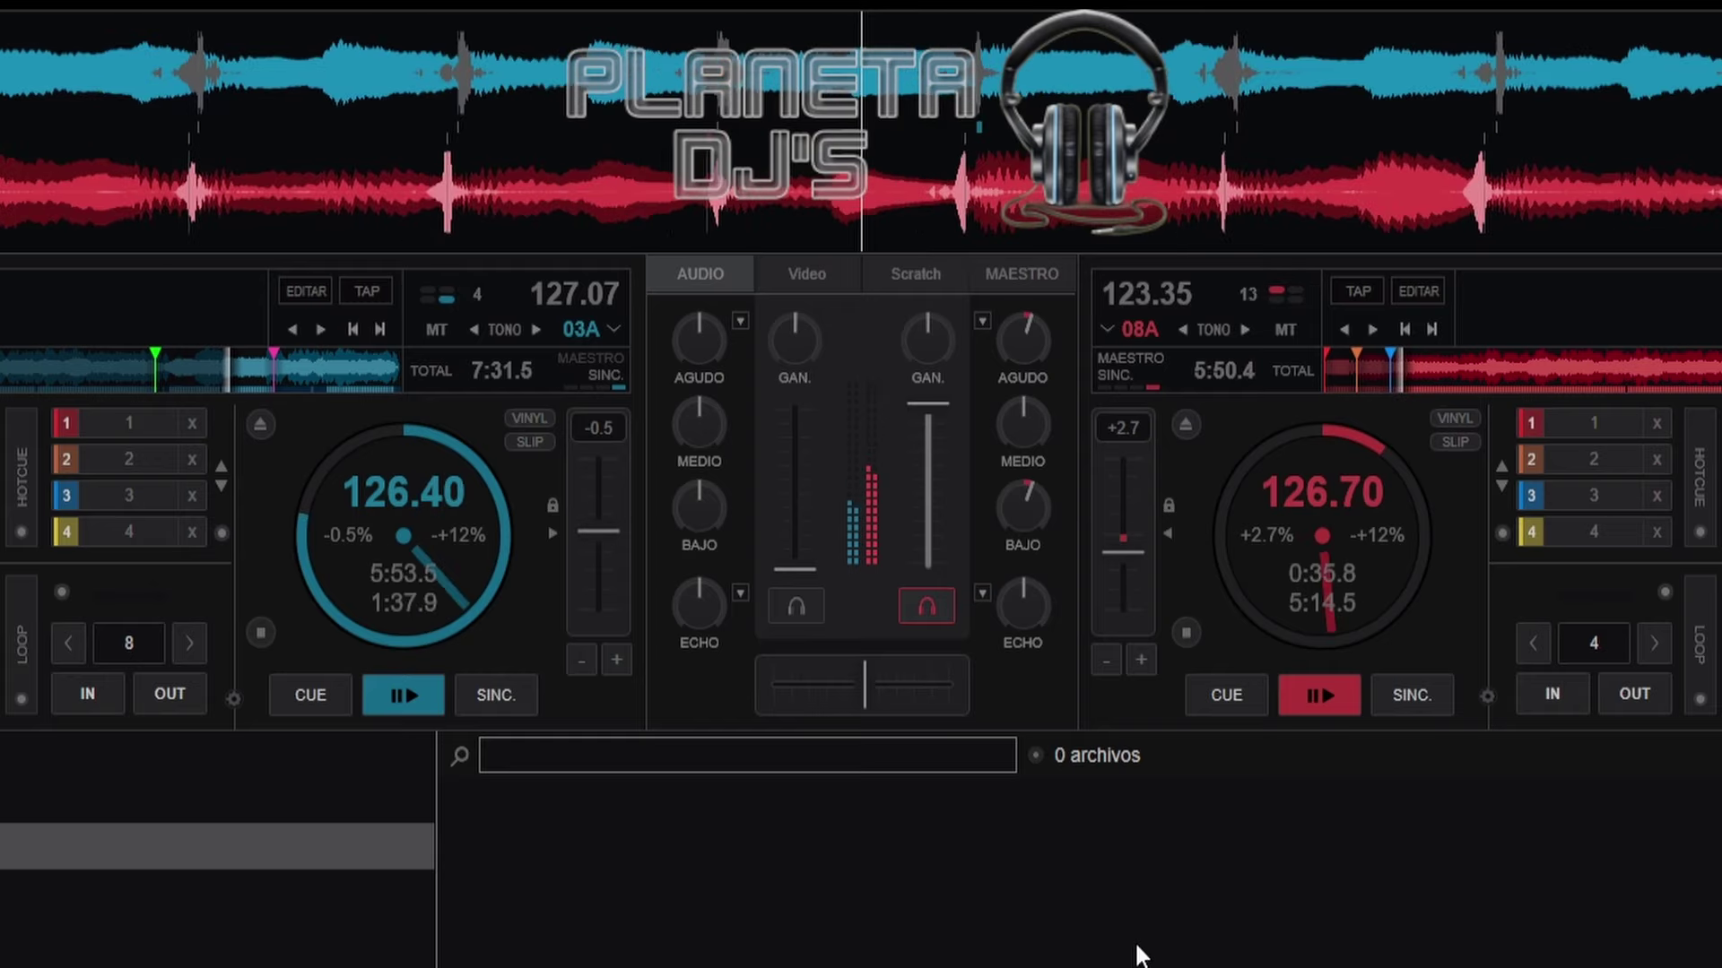
{"action": "key", "text": "c"}
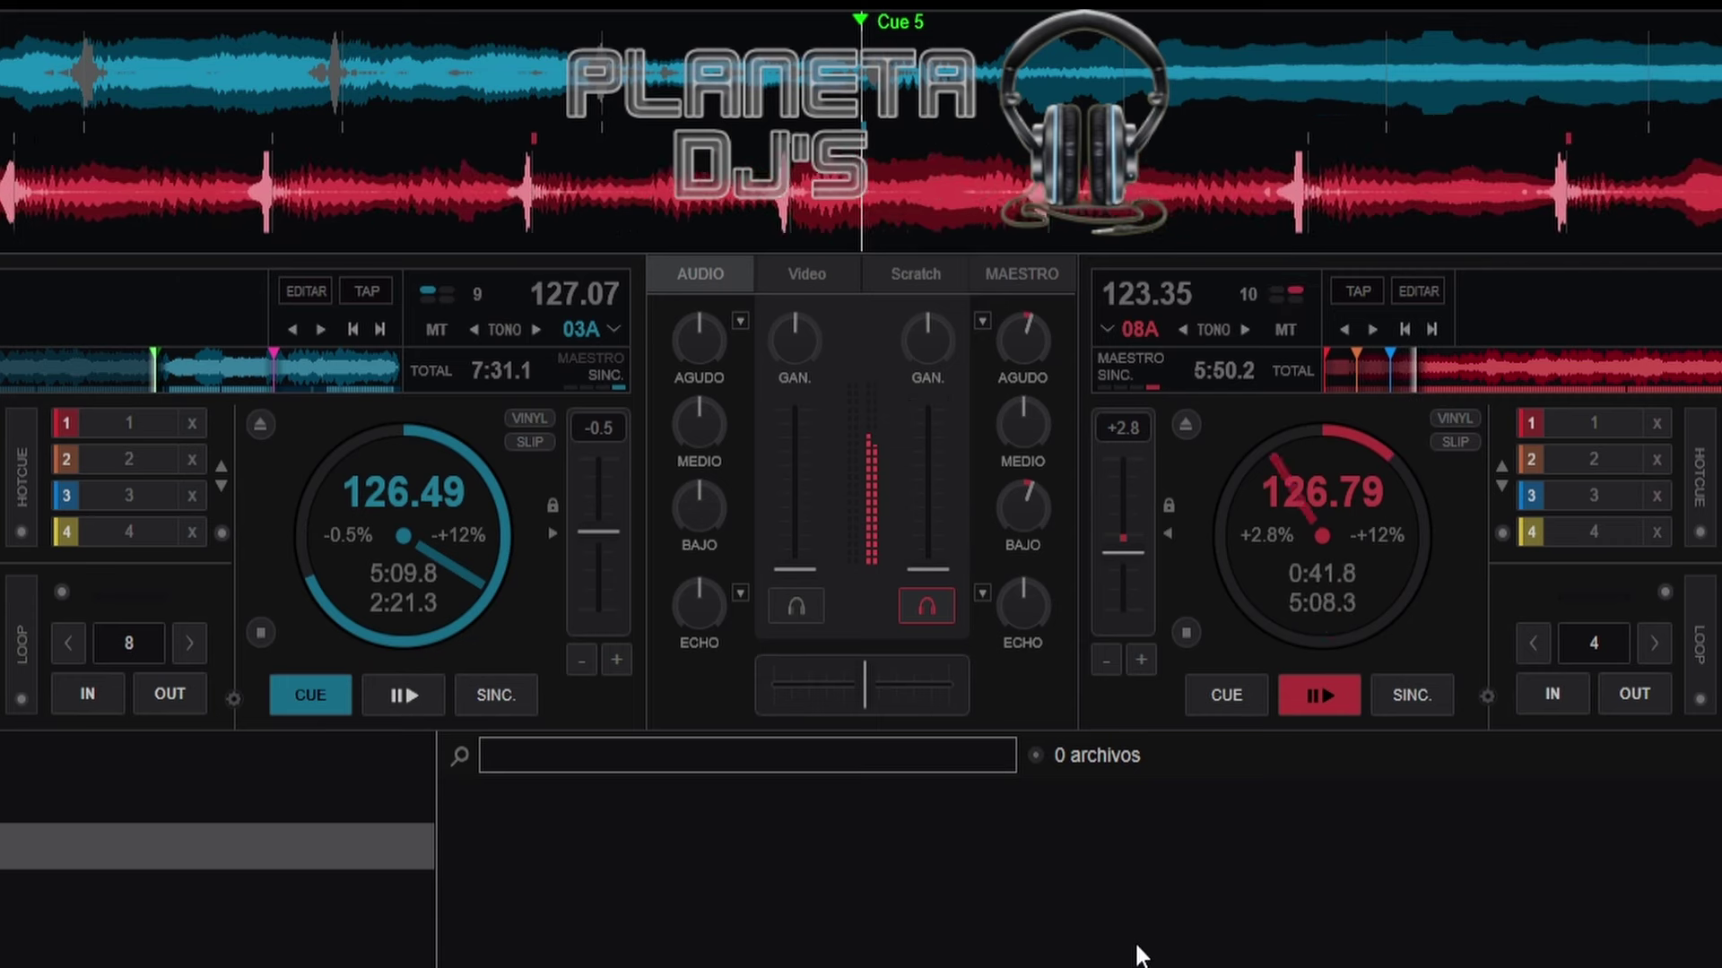
{"action": "key", "text": "c"}
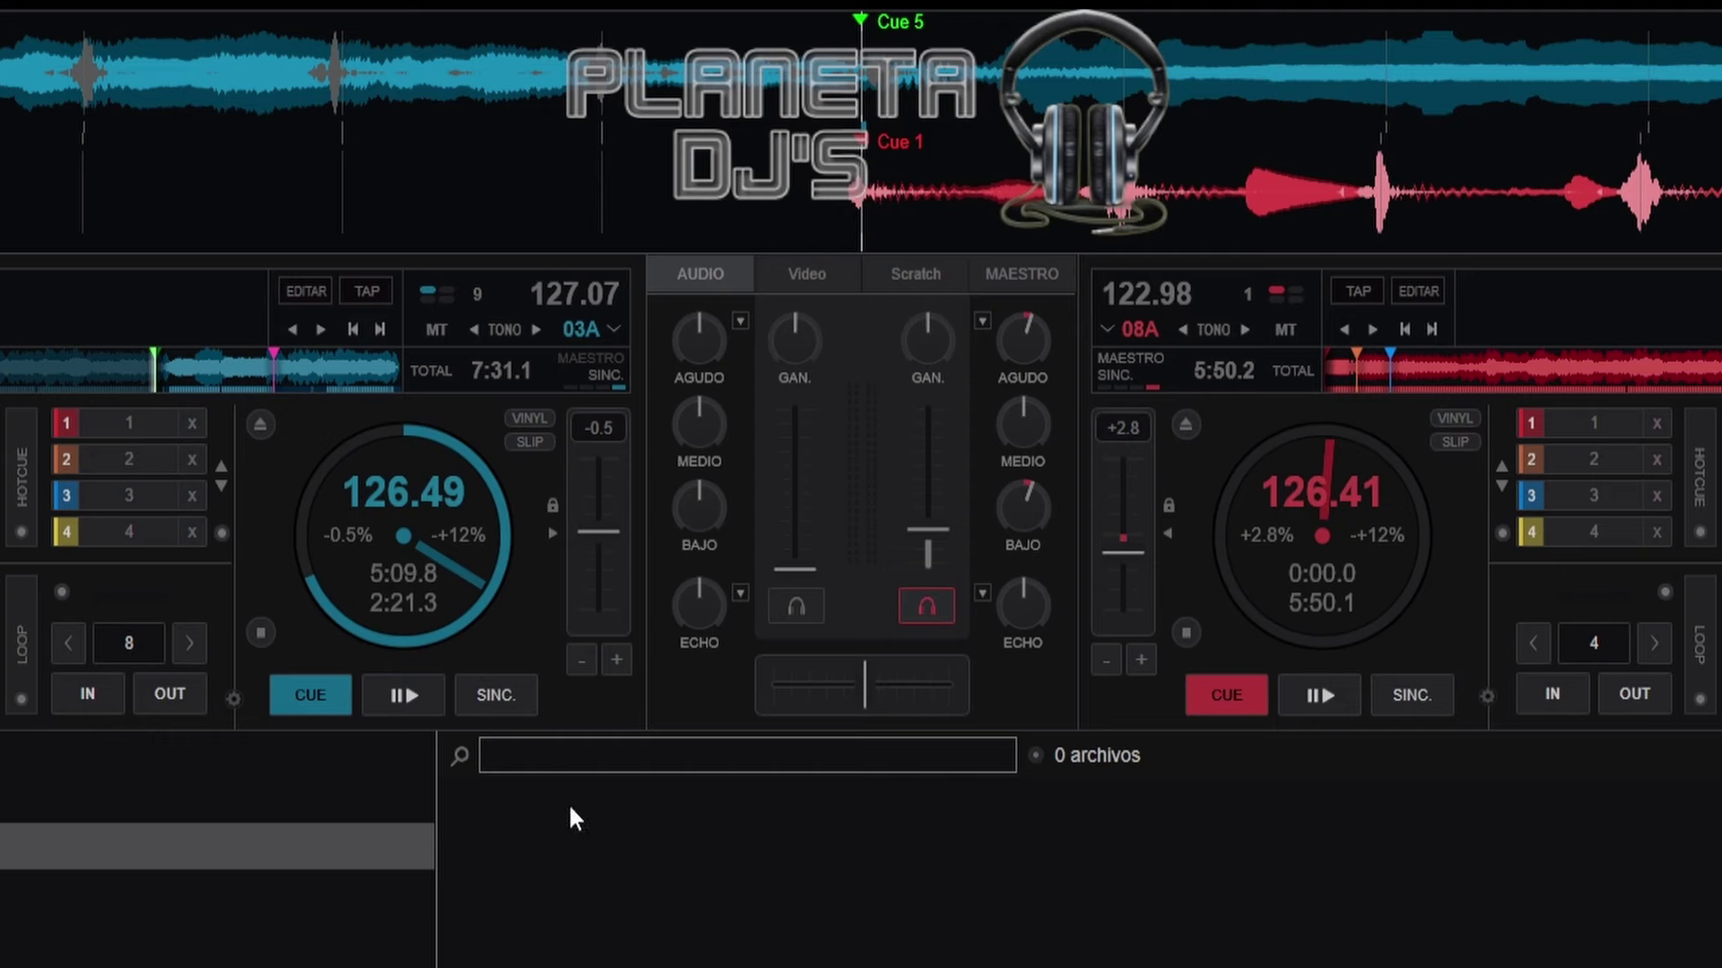
Step: Search the music library for 20 hz and select Capricorn's RADIO version of 20 Hz
{"action": "type", "text": "20hz"}
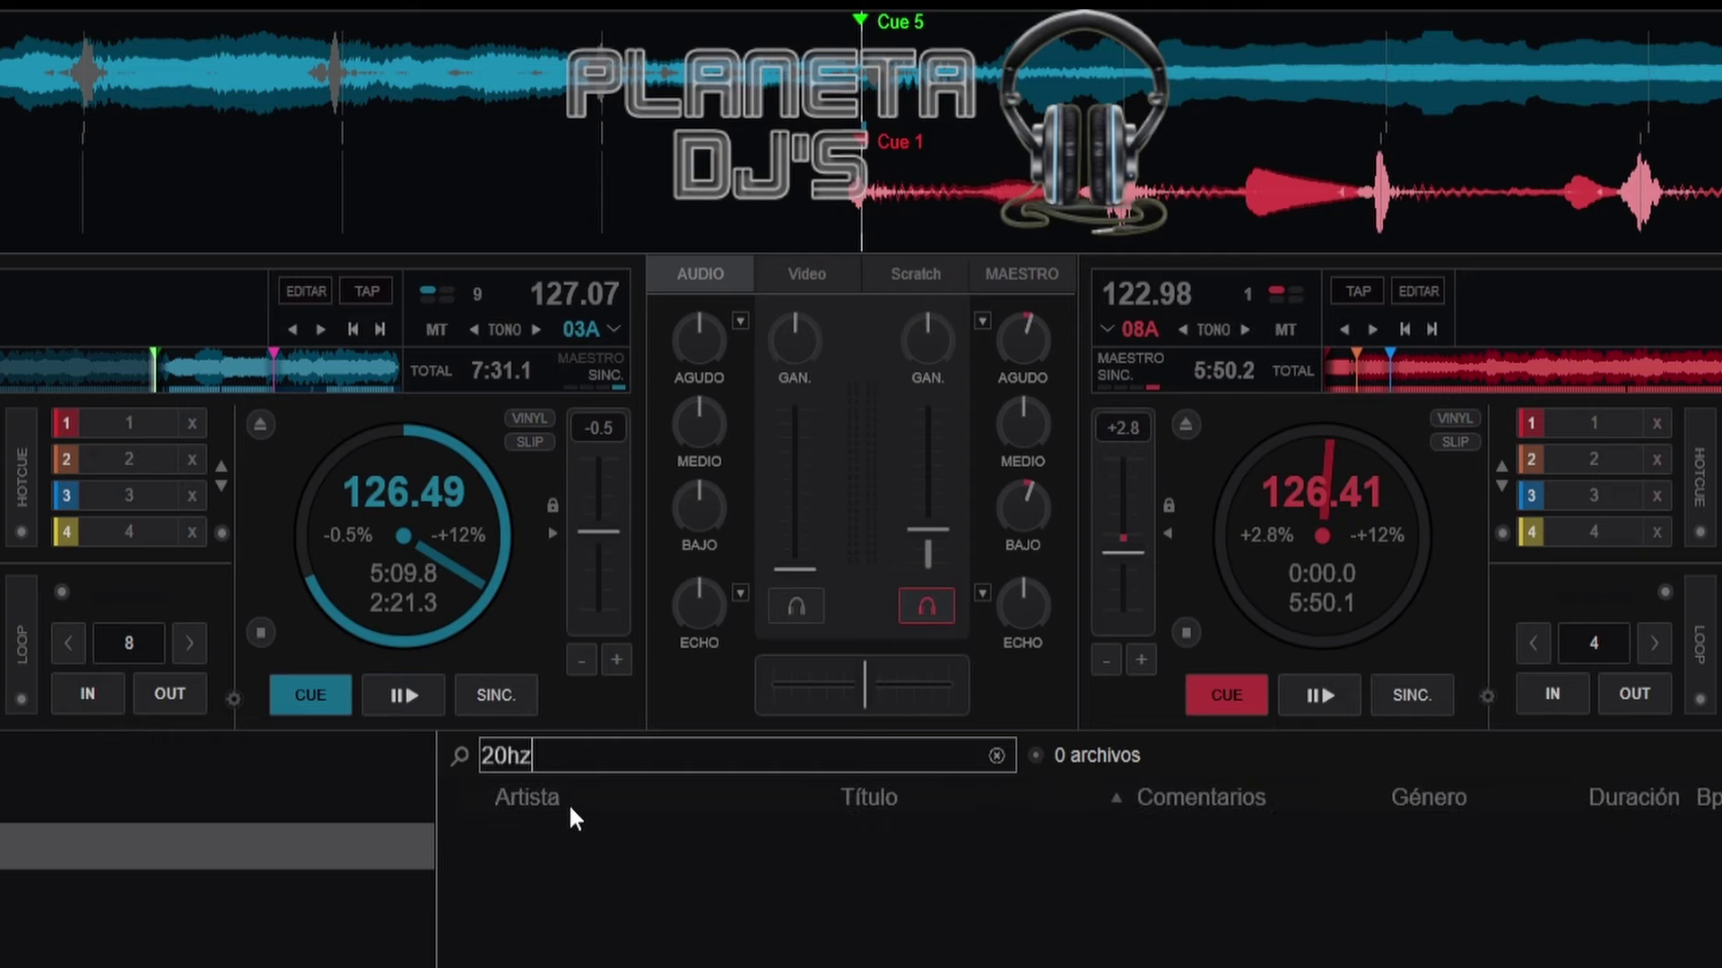
{"action": "key", "text": "Left"}
{"action": "key", "text": "Left"}
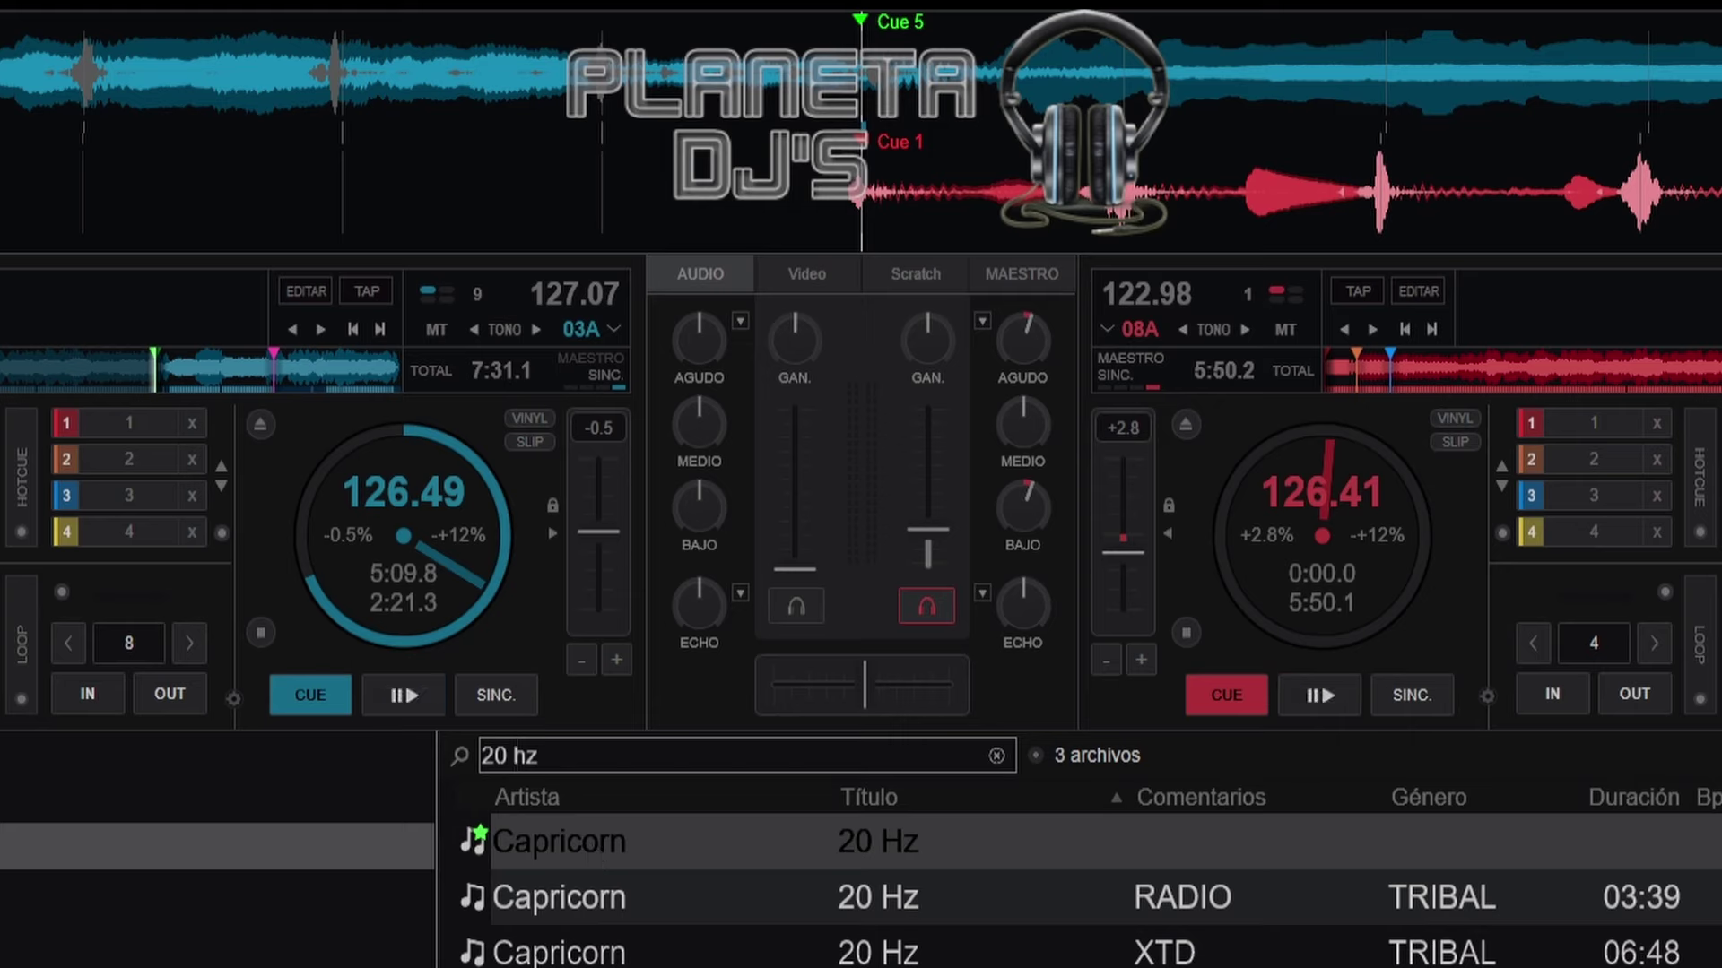
{"action": "left_click", "coordinate": [687, 895]}
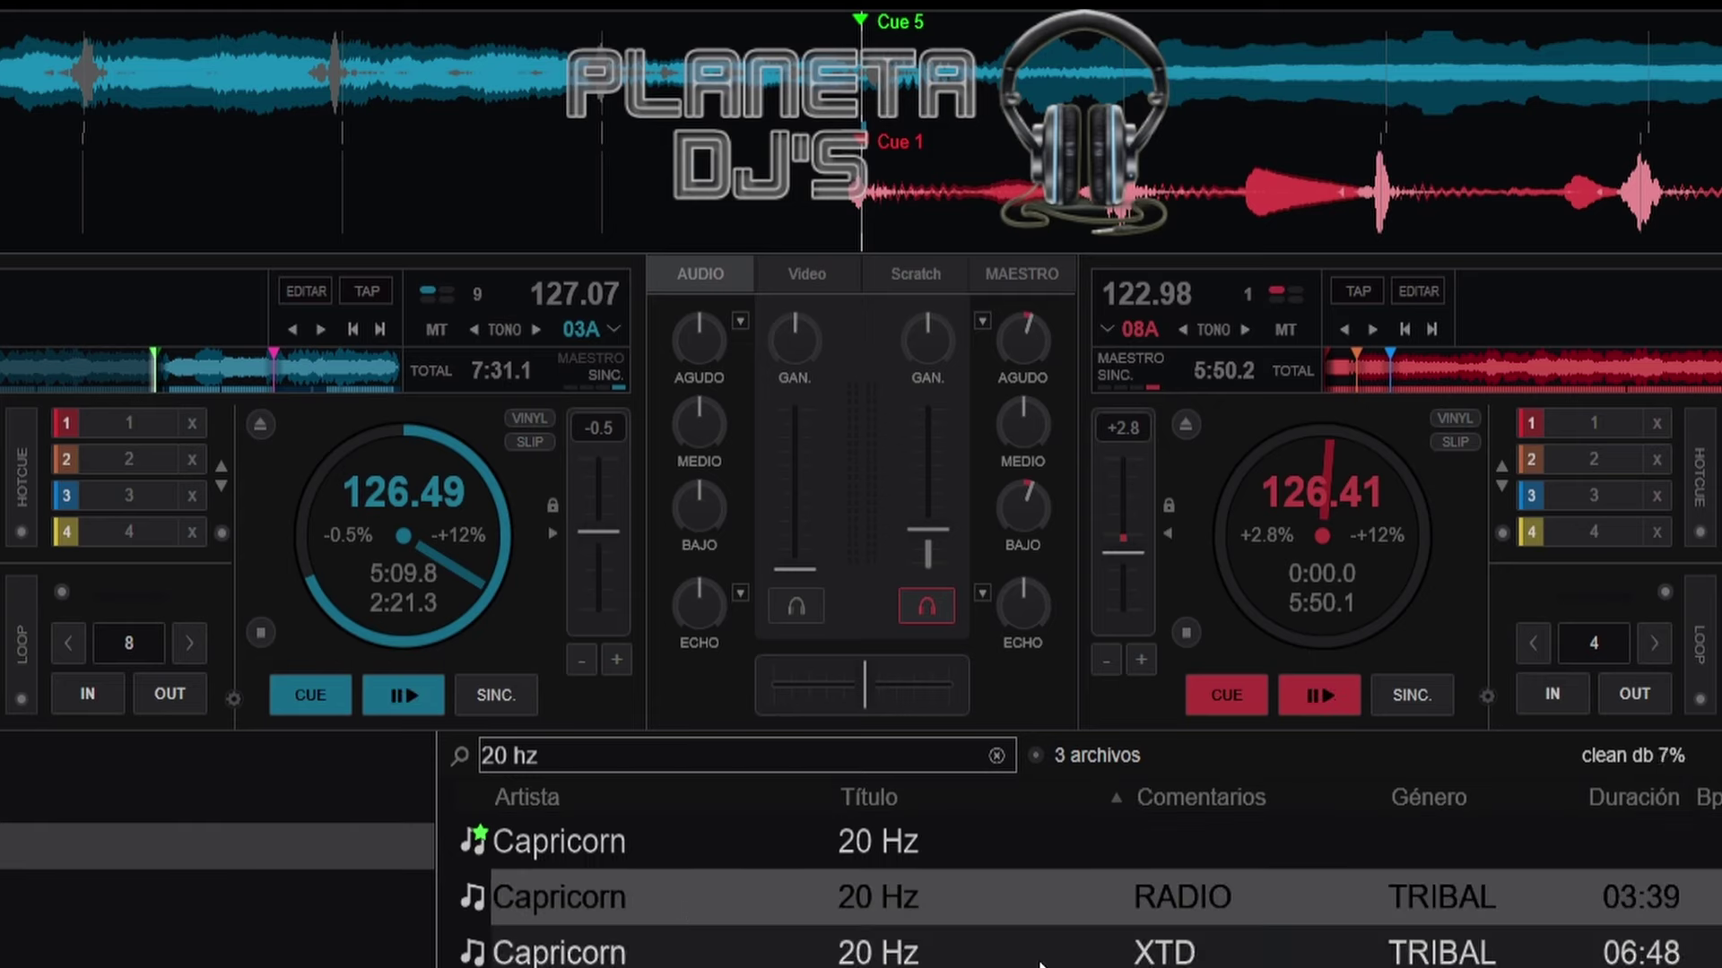
Step: Load Capricorn's XTD version of 20 Hz onto deck A and delete its Cue 9 from the points of interest
{"action": "left_click", "coordinate": [859, 954]}
{"action": "left_click_drag", "start_coordinate": [859, 955], "coordinate": [220, 440]}
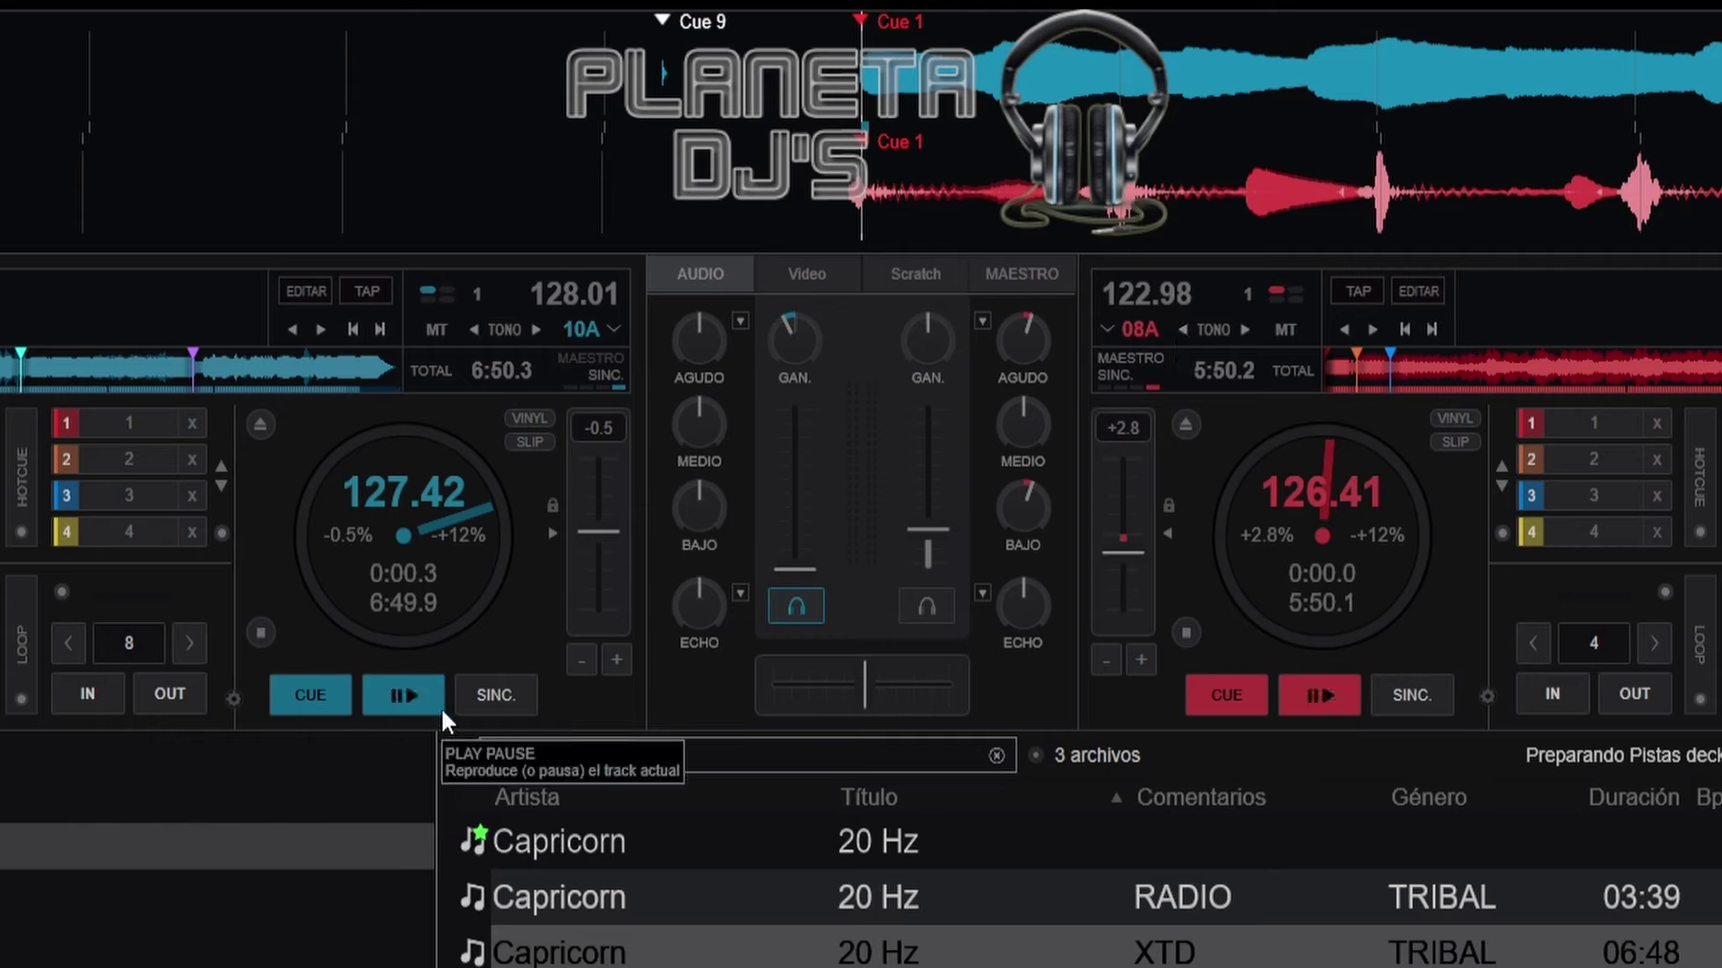
{"action": "left_click", "coordinate": [35, 411]}
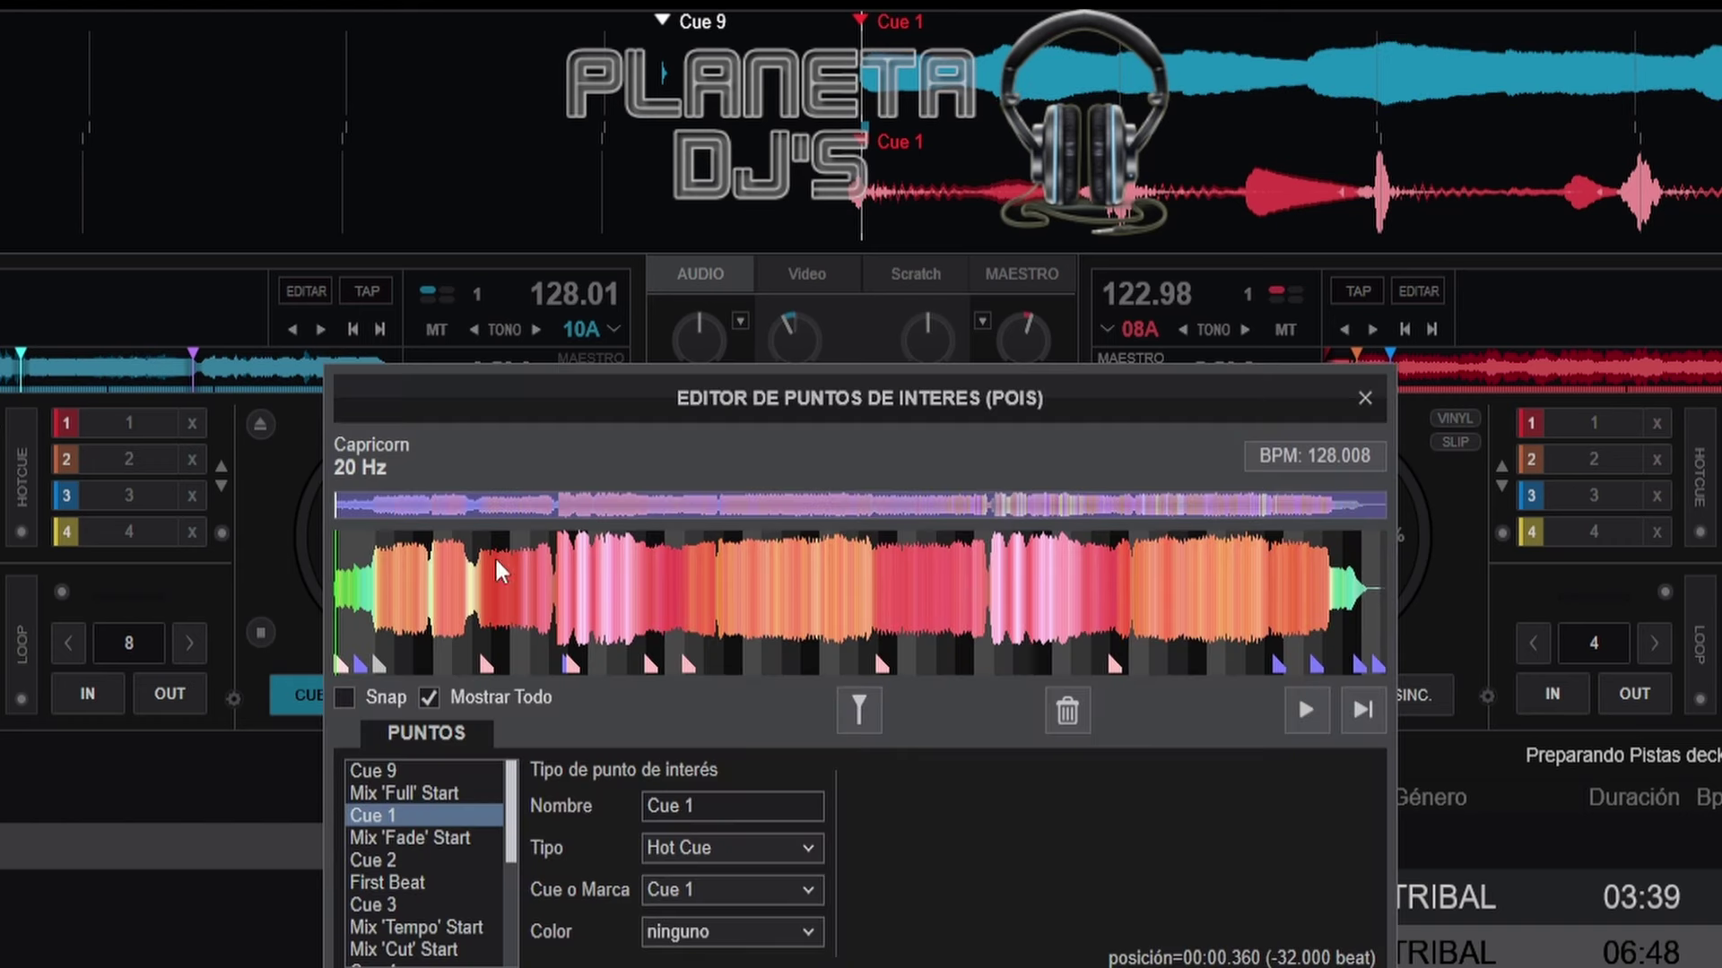
{"action": "left_click", "coordinate": [373, 771]}
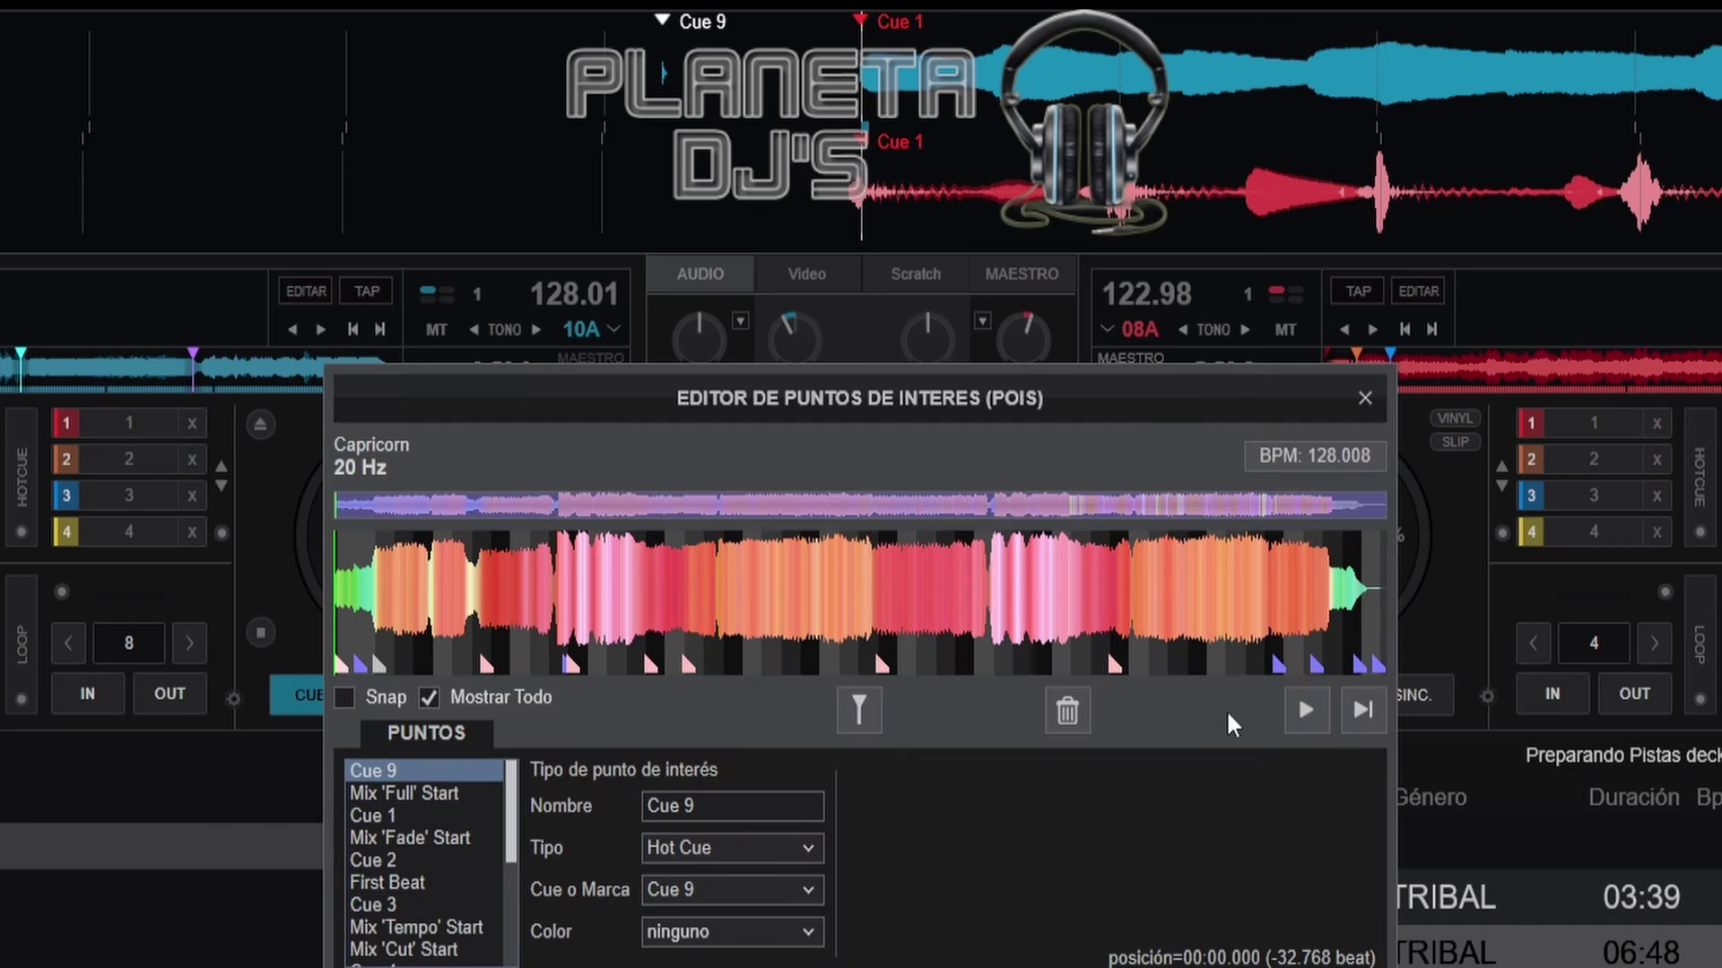
{"action": "left_click", "coordinate": [1067, 711]}
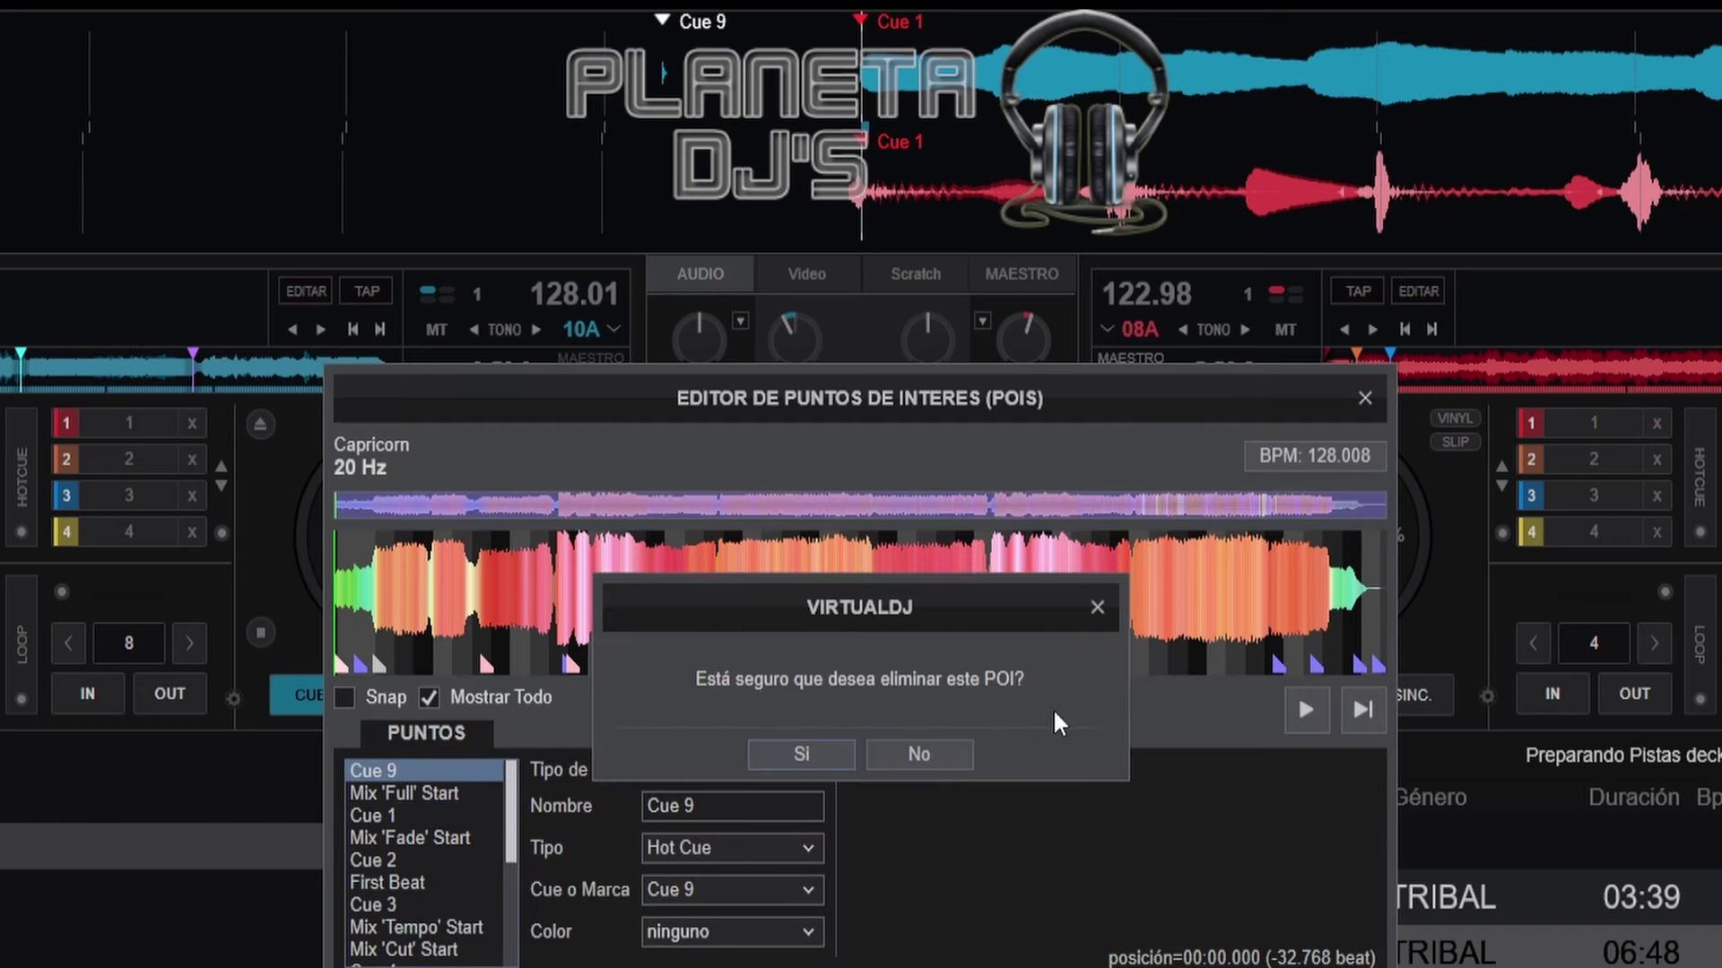
{"action": "left_click", "coordinate": [801, 754]}
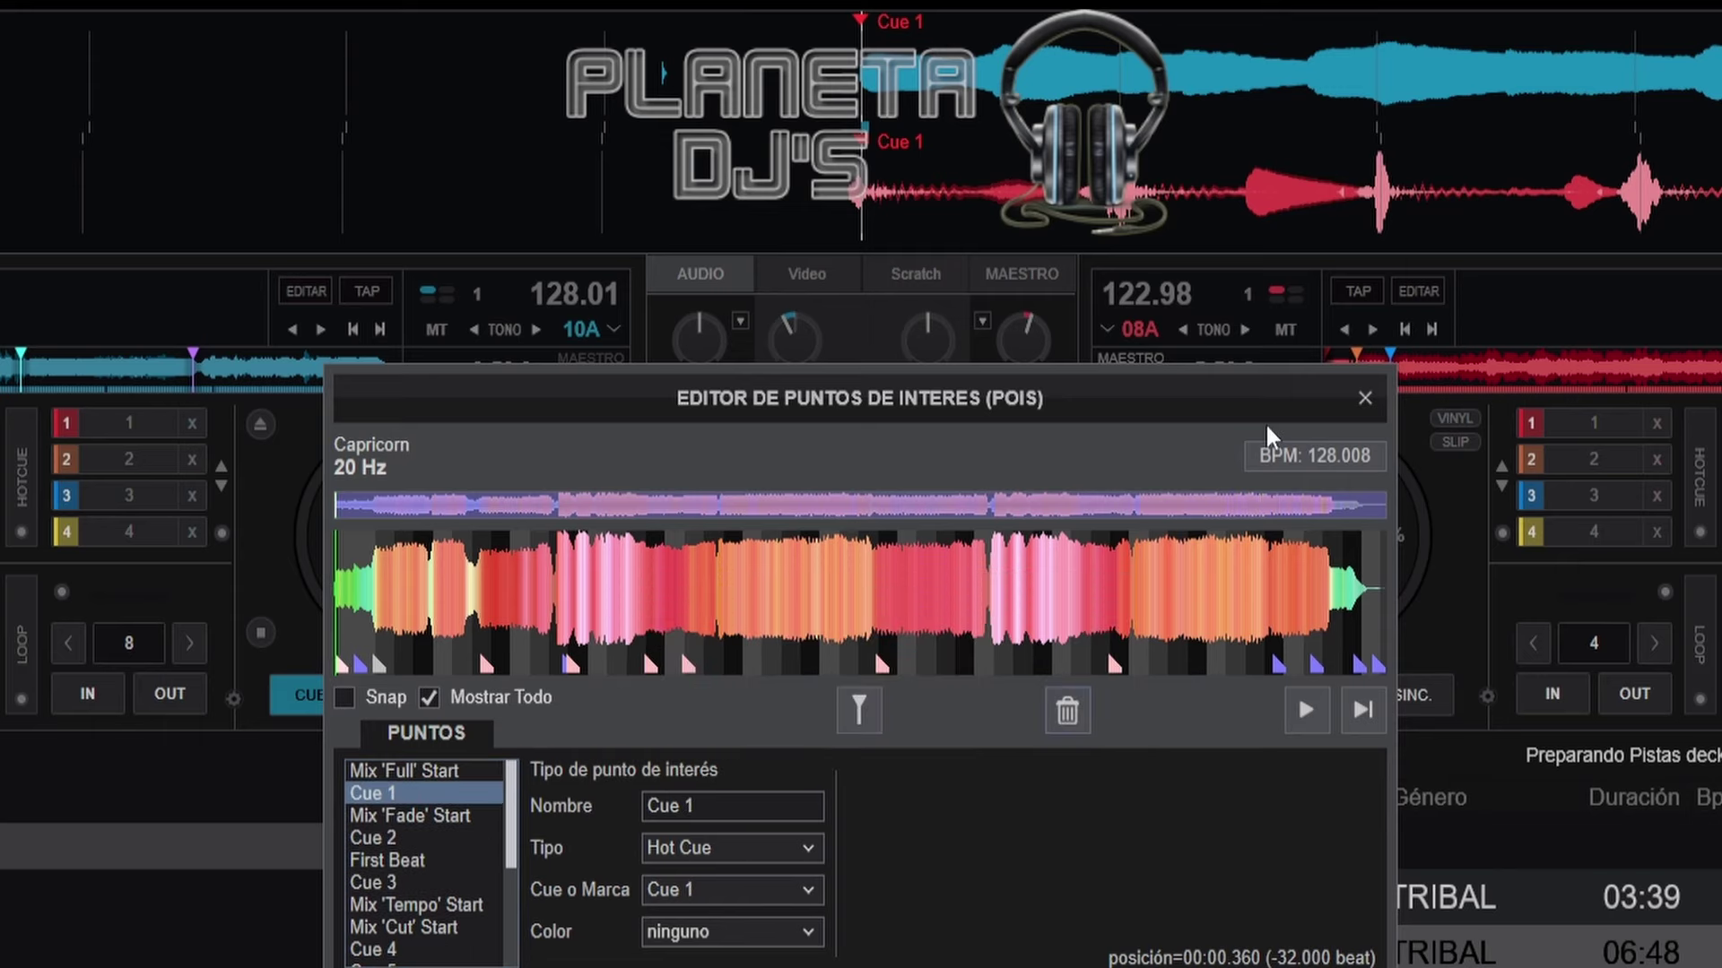
{"action": "left_click", "coordinate": [1364, 400]}
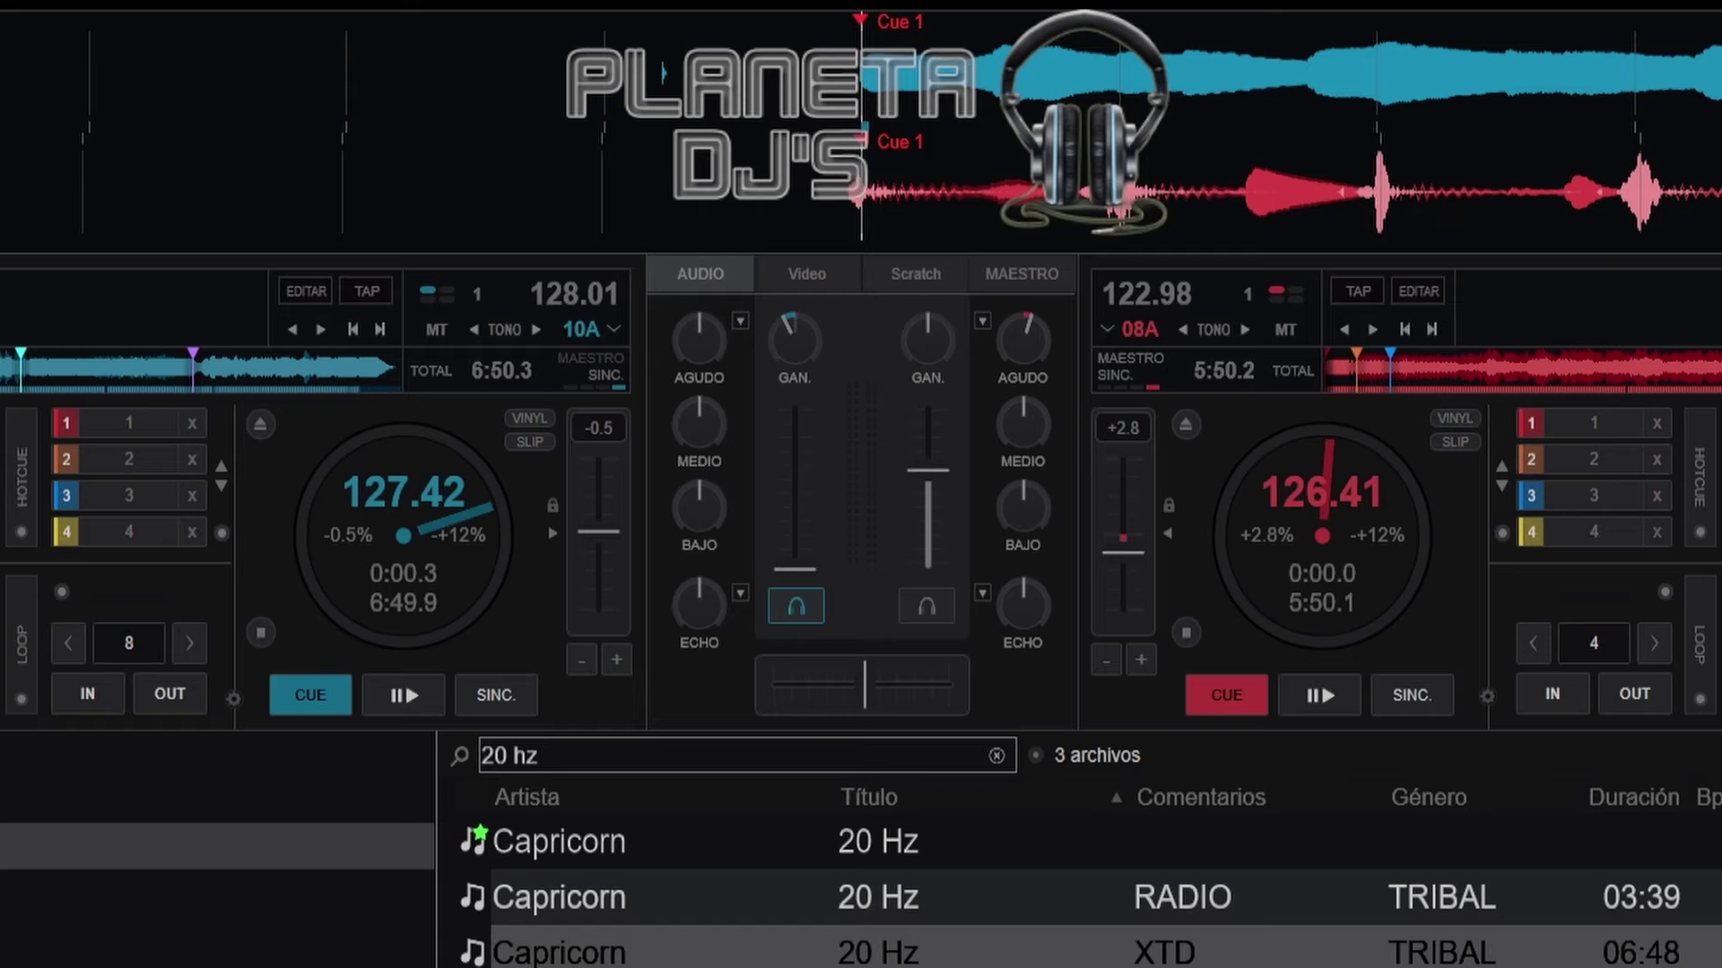
Step: Start deck A from Cue 1 as deck B reaches Cue 5, and set a 4-beat loop on deck B at Cue 6
{"action": "key", "text": "5"}
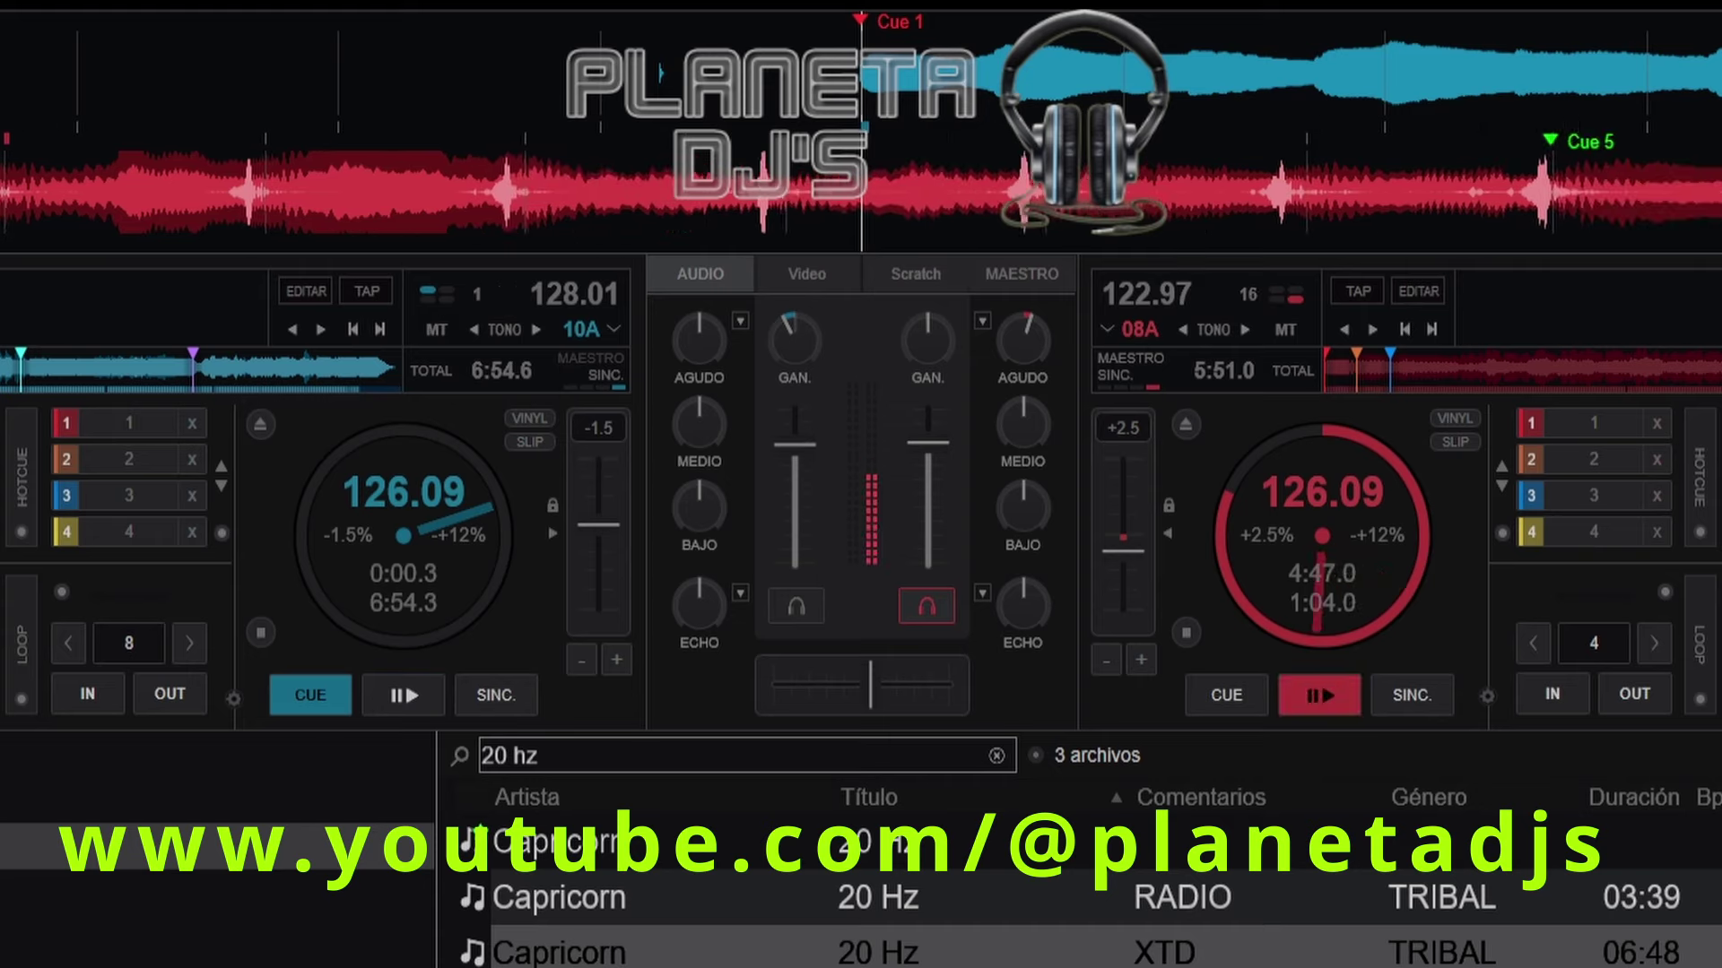
{"action": "key", "text": "space"}
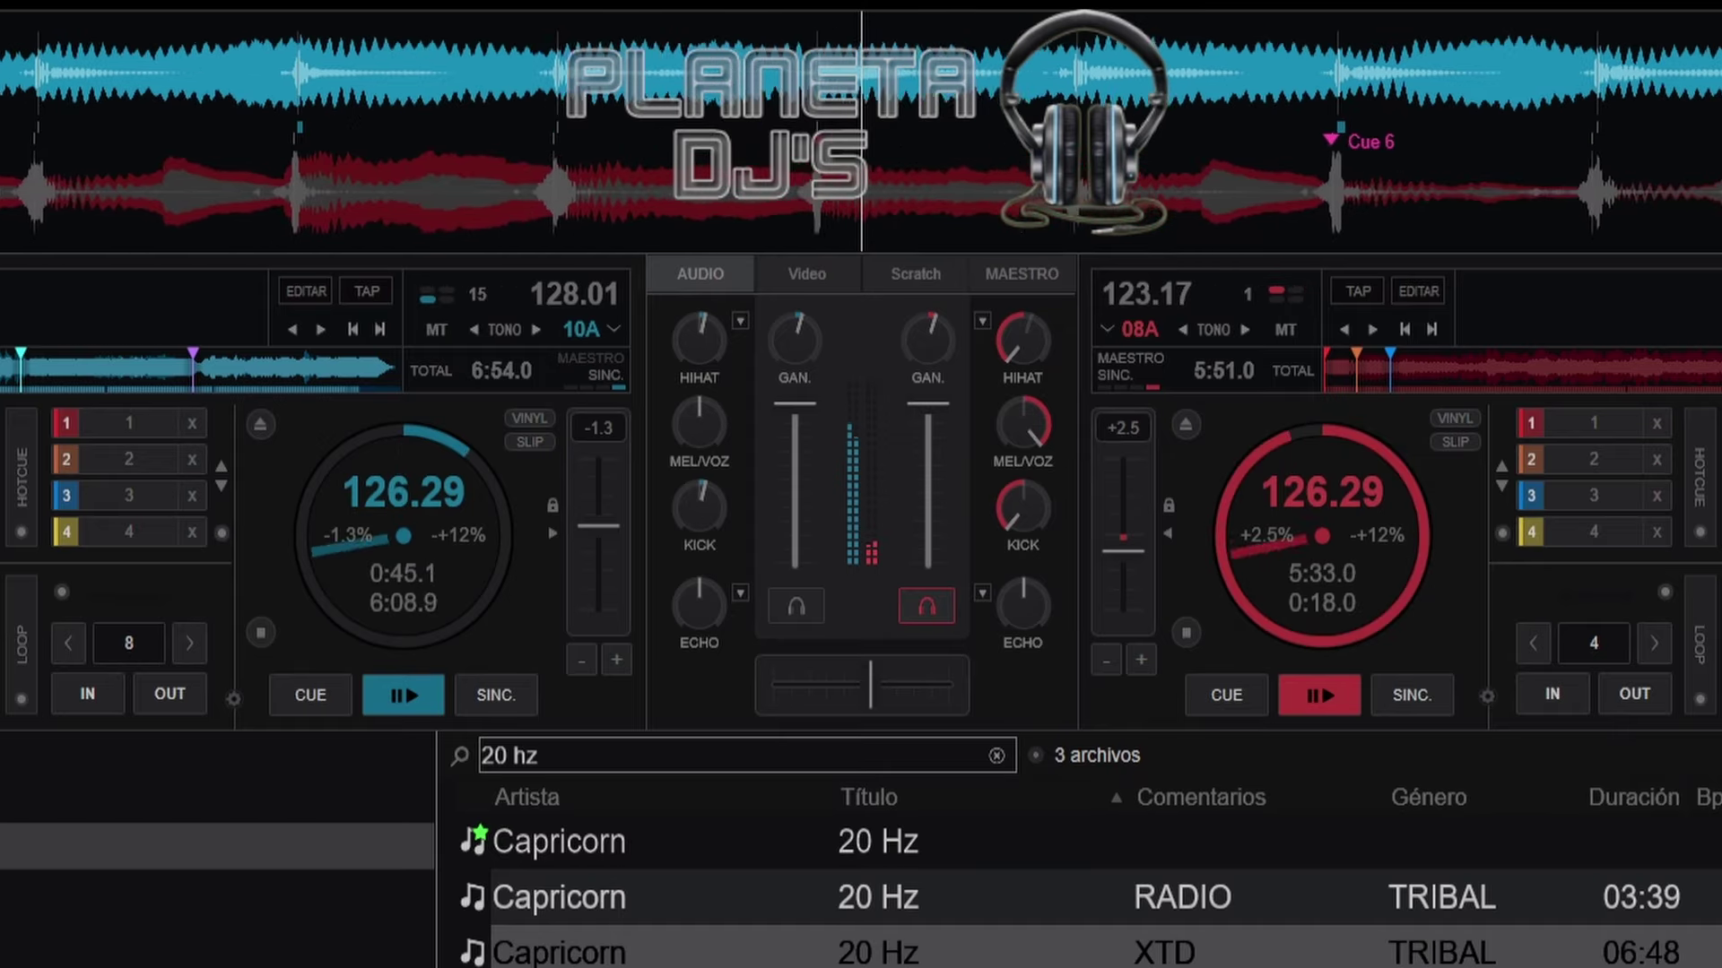
{"action": "key", "text": "l"}
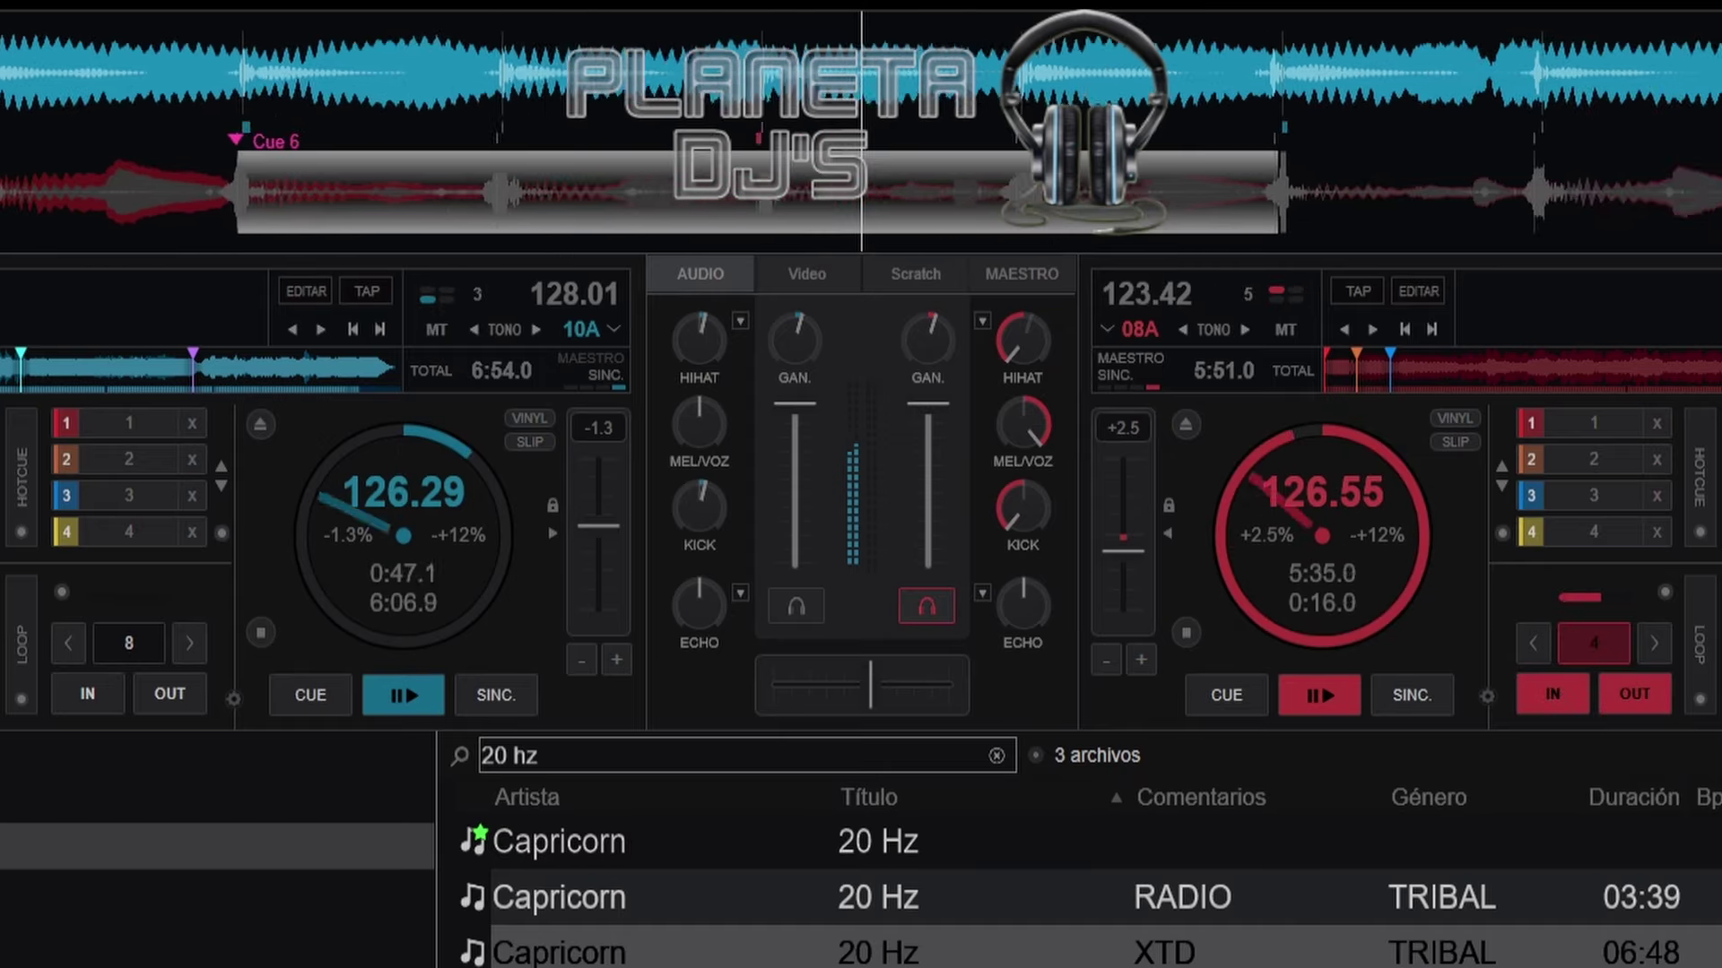